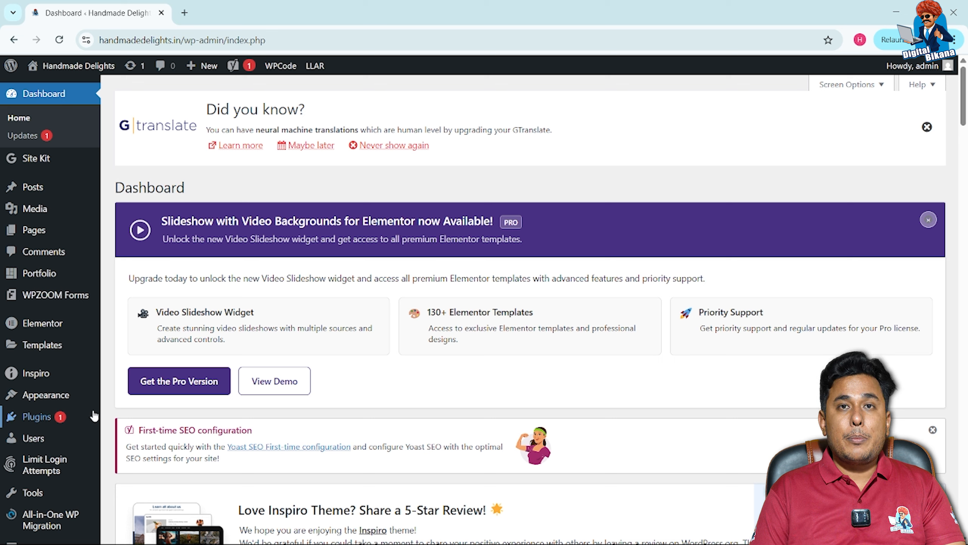
- Search the plugin directory for "woo" and install and activate the WooCommerce plugin by Automattic
{"action": "mouse_move", "coordinate": [73, 419]}
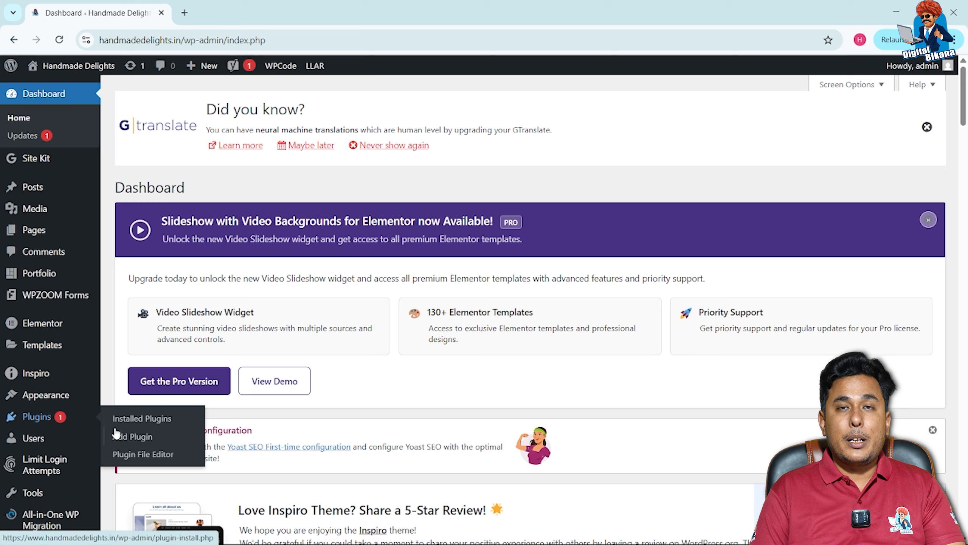
{"action": "left_click", "coordinate": [122, 439]}
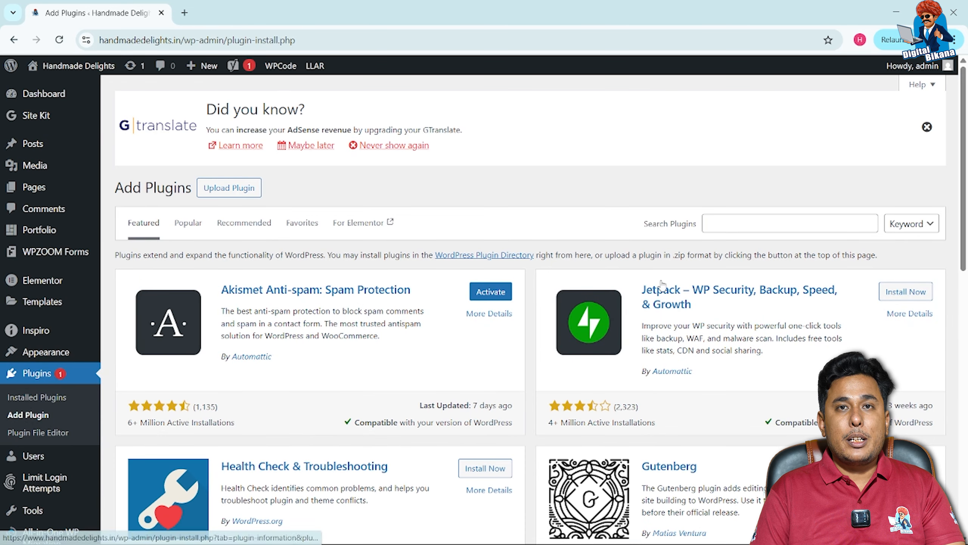
{"action": "left_click", "coordinate": [718, 229]}
{"action": "type", "text": "w"}
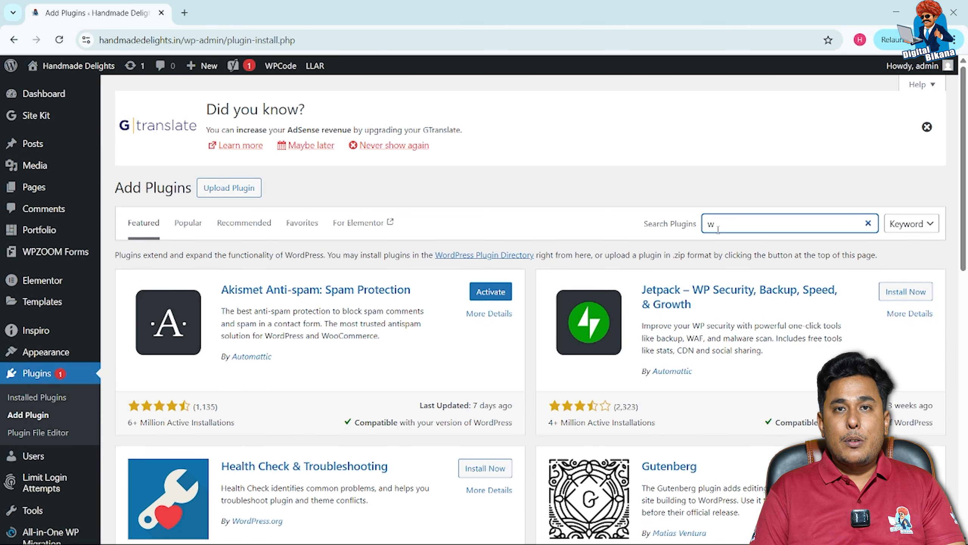
{"action": "type", "text": "oocommerc"}
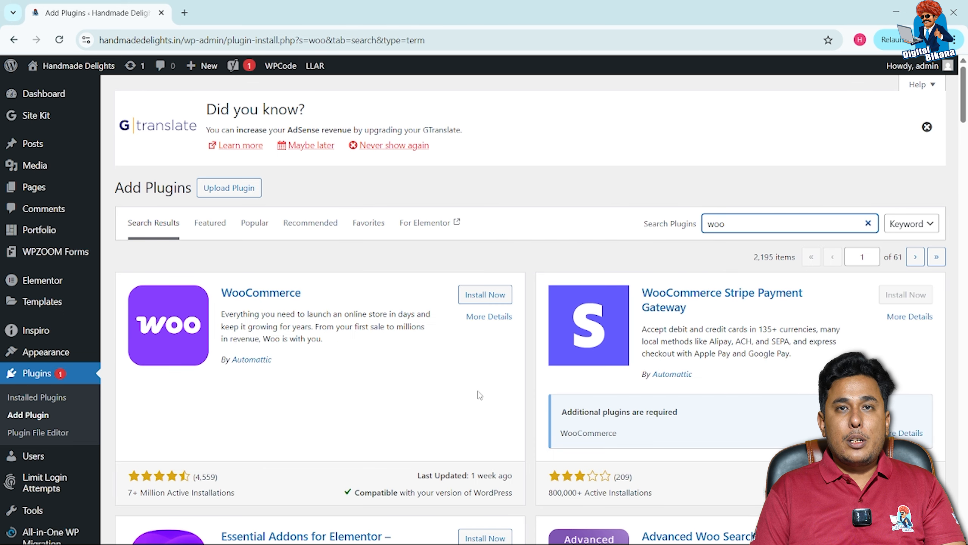
{"action": "left_click", "coordinate": [486, 297]}
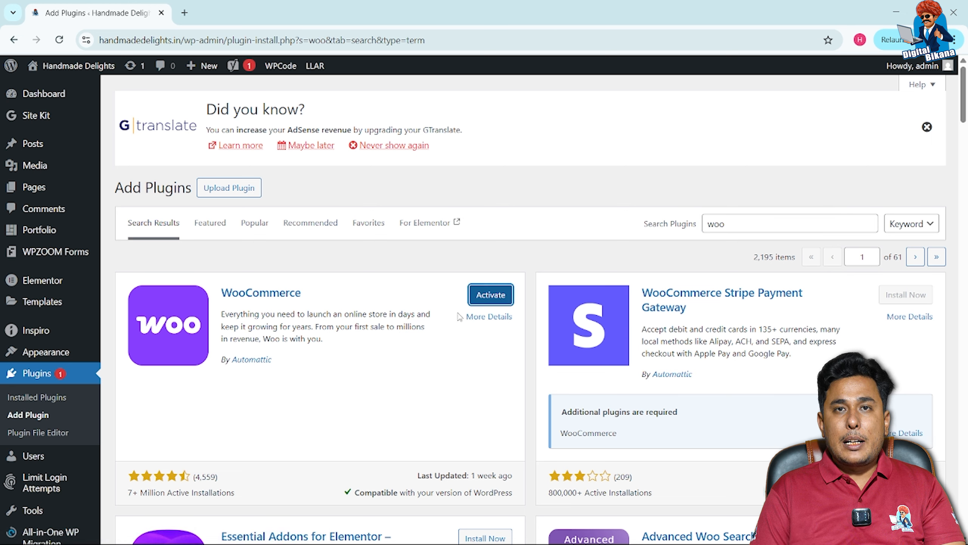
{"action": "left_click", "coordinate": [490, 297]}
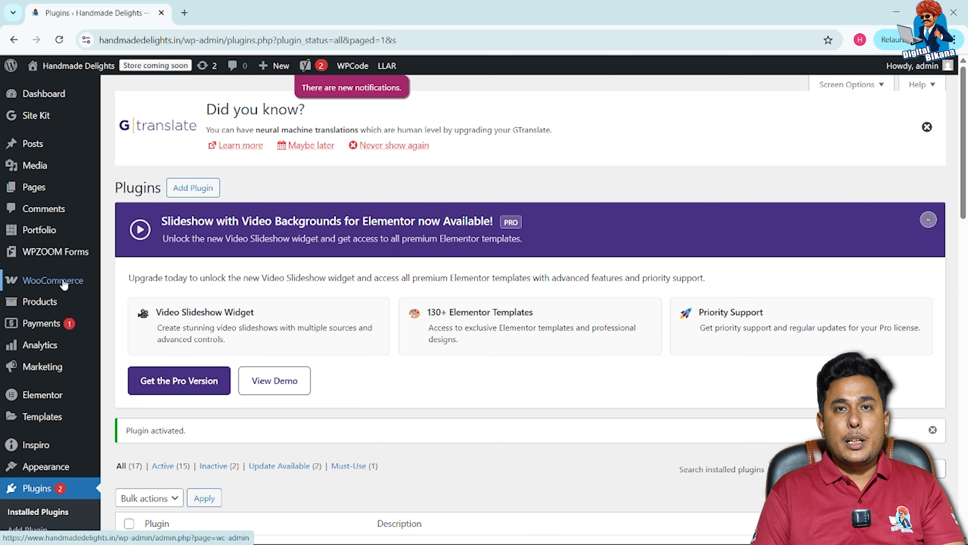
- Skip WooCommerce's guided setup and accept India — Rajasthan as the business location
{"action": "left_click", "coordinate": [64, 282]}
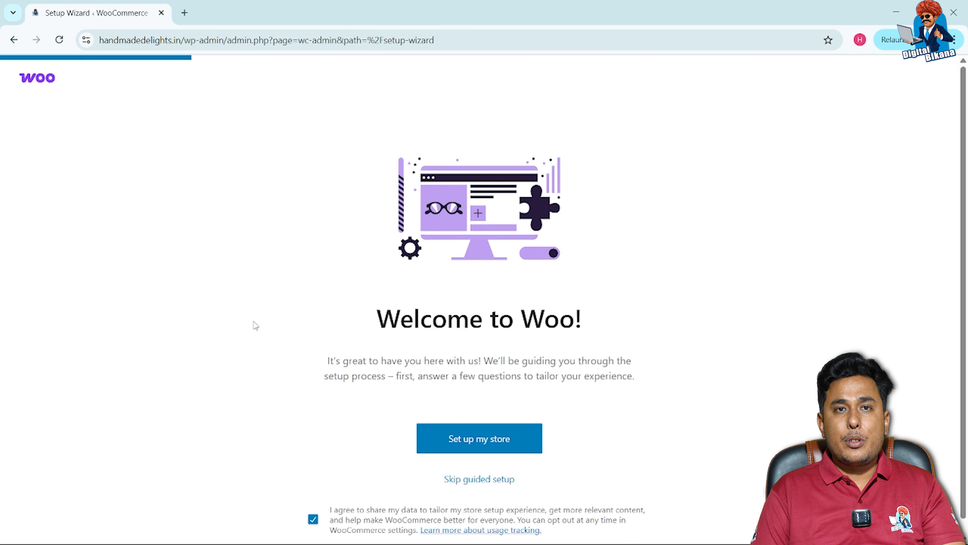
{"action": "left_click", "coordinate": [484, 478]}
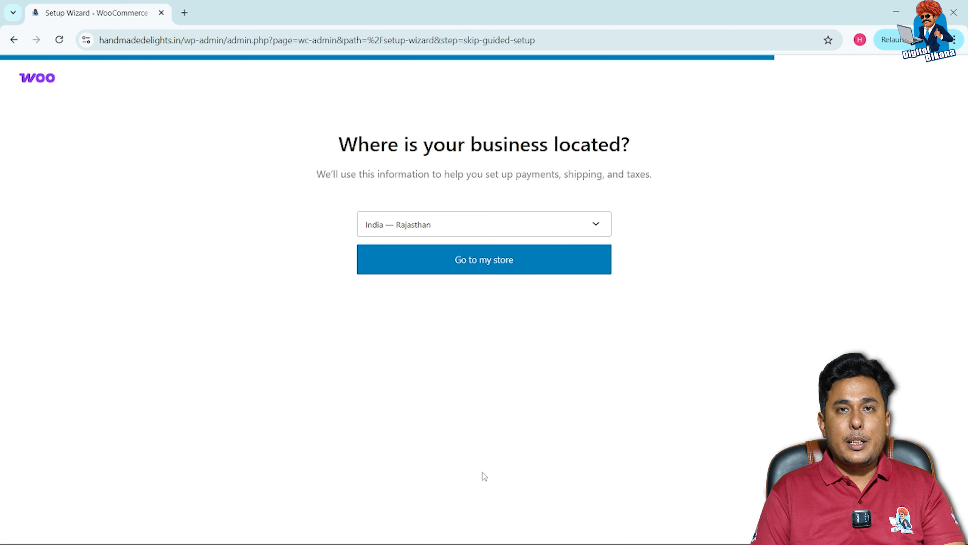
{"action": "left_click", "coordinate": [576, 273]}
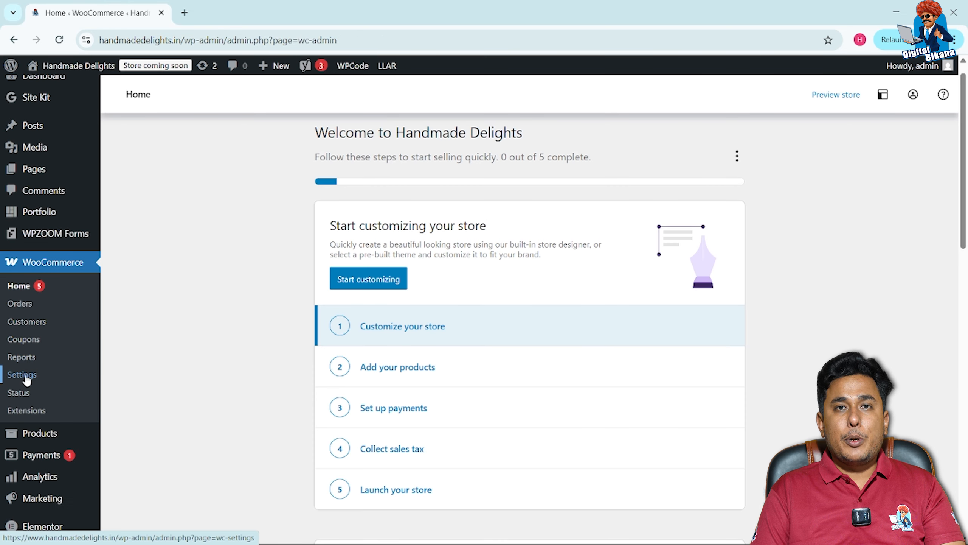
- Set the WooCommerce site visibility to Live and save the changes
{"action": "left_click", "coordinate": [24, 376]}
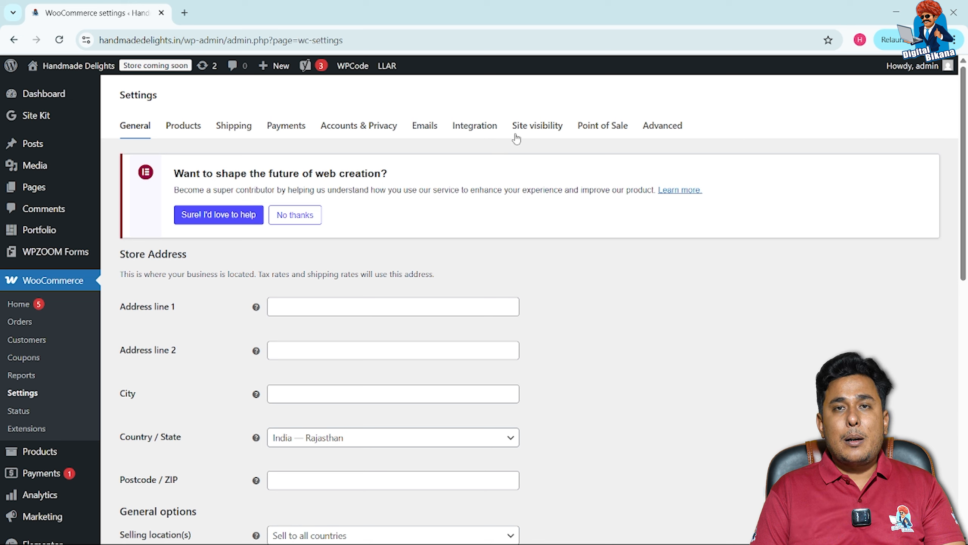
{"action": "left_click", "coordinate": [530, 131]}
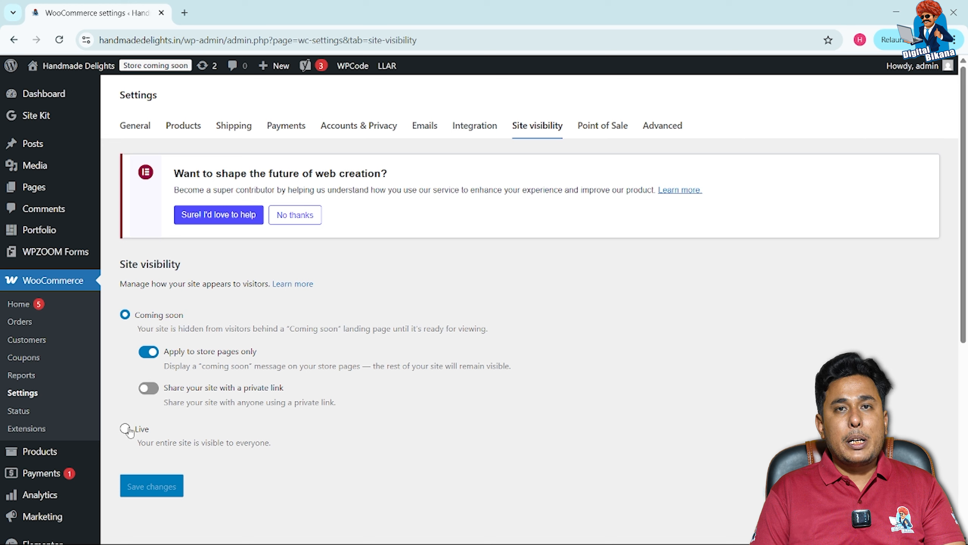
{"action": "left_click", "coordinate": [126, 434]}
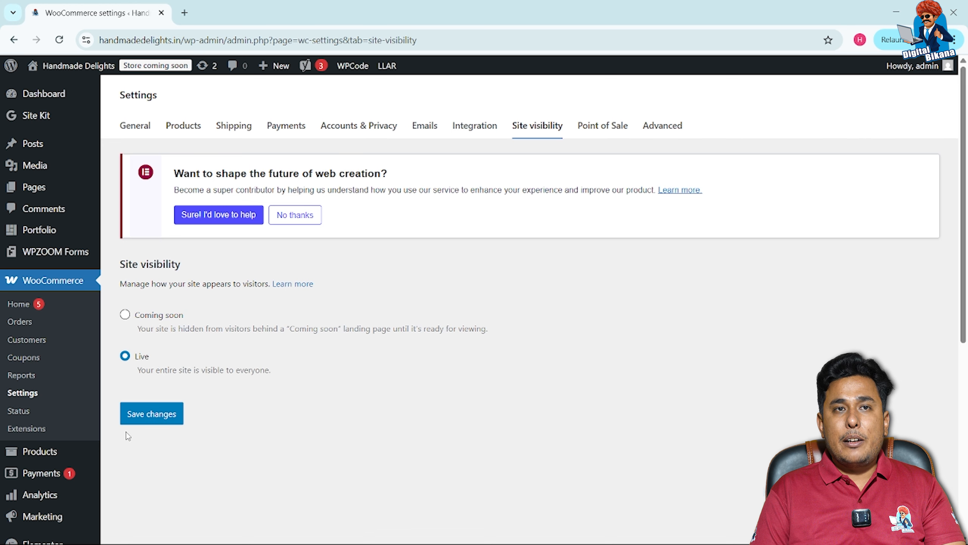
{"action": "left_click", "coordinate": [150, 418]}
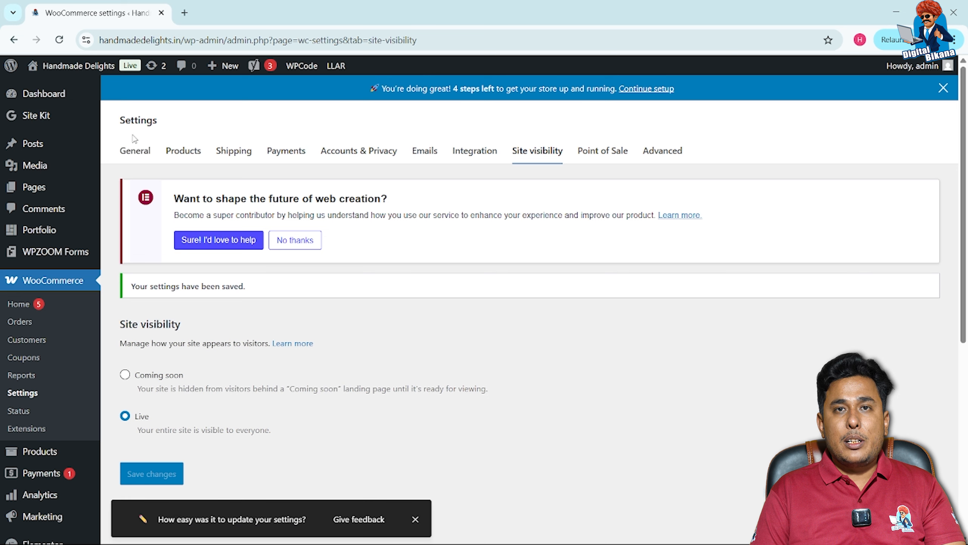
- Fill in the store's first address line, city and postcode in the general settings, choosing India — Rajasthan as country and state
{"action": "left_click", "coordinate": [141, 156]}
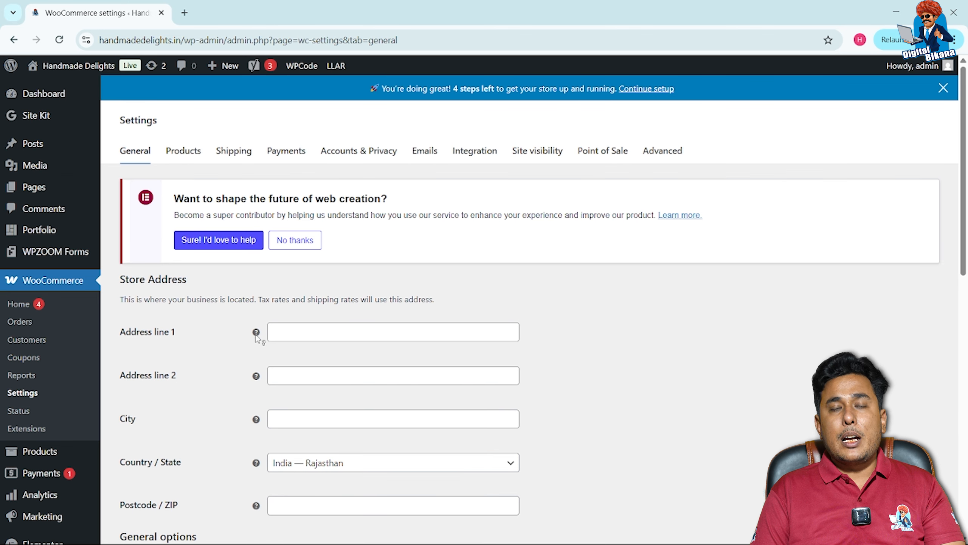
{"action": "left_click", "coordinate": [290, 336]}
{"action": "type", "text": "Gangashahar"}
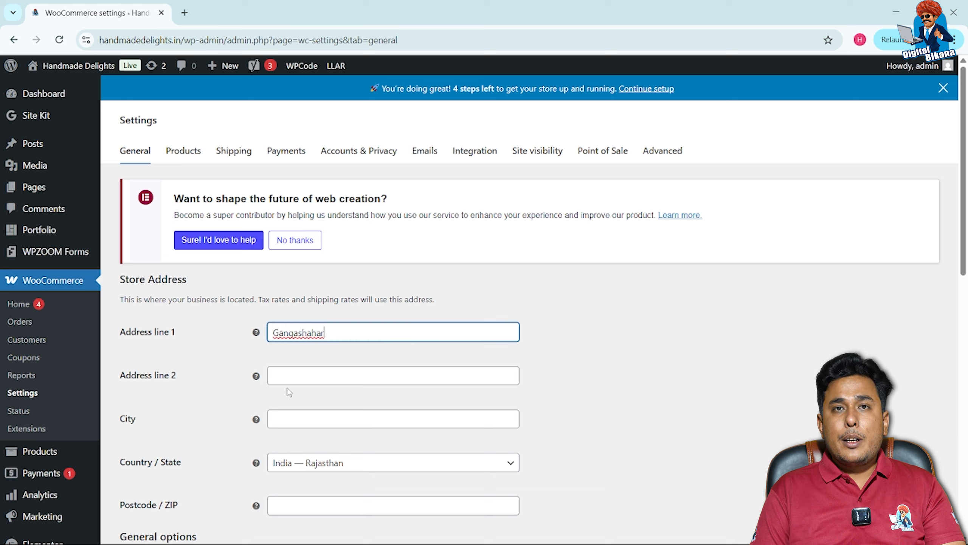
{"action": "left_click", "coordinate": [288, 418]}
{"action": "type", "text": "Bikaner"}
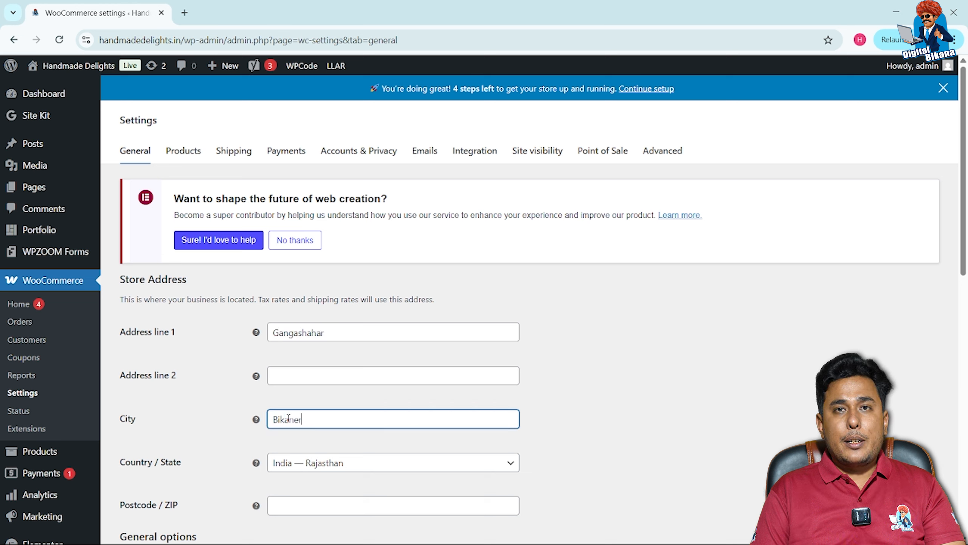
{"action": "key", "text": "Tab"}
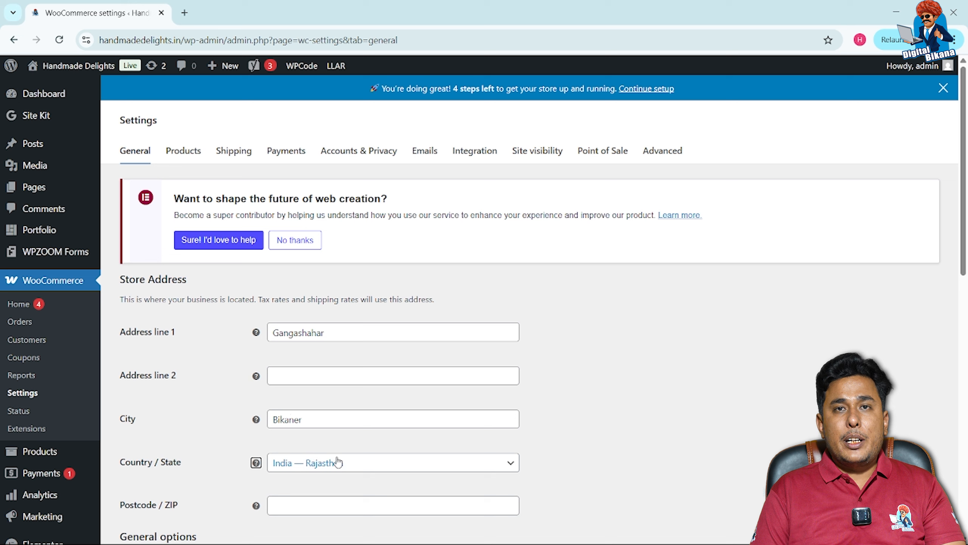
{"action": "left_click", "coordinate": [365, 464]}
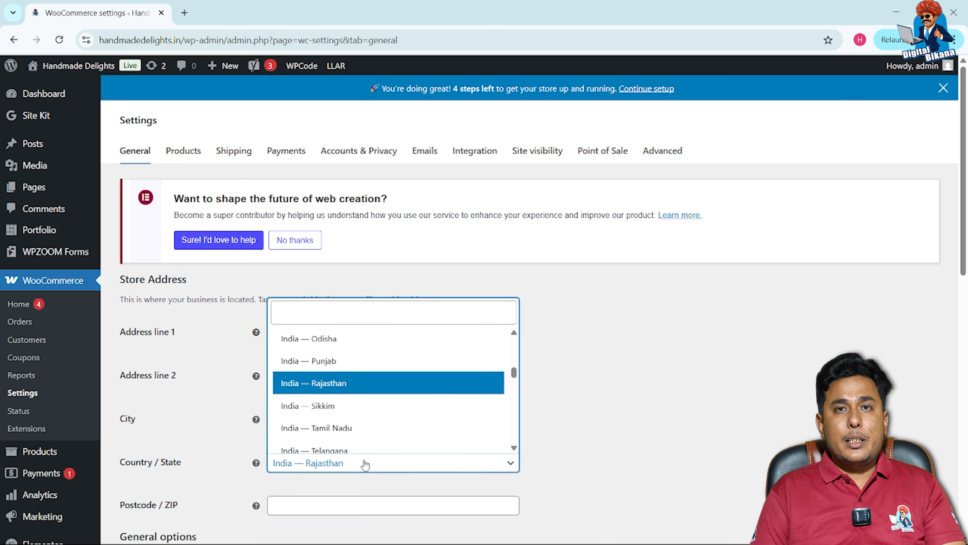
{"action": "left_click", "coordinate": [364, 385]}
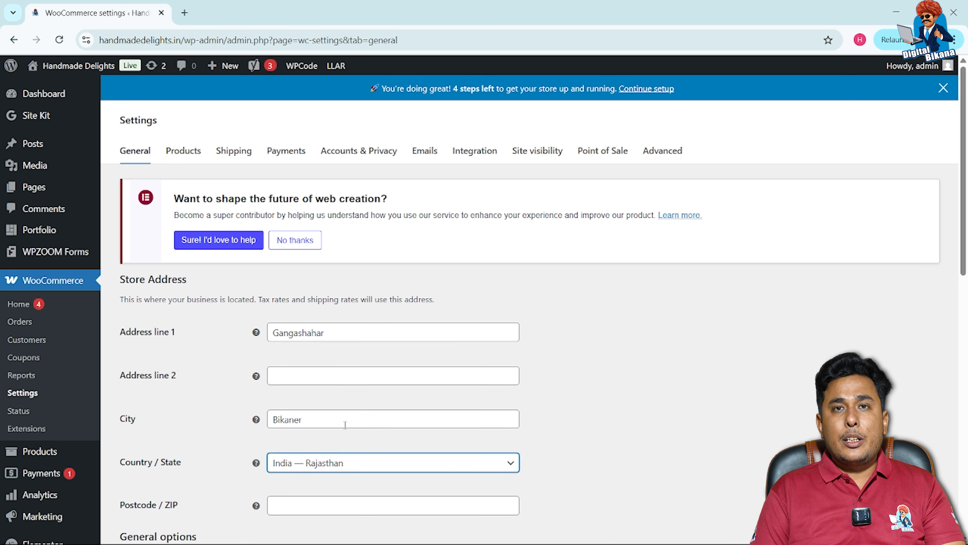
{"action": "left_click", "coordinate": [319, 507]}
{"action": "type", "text": "33"}
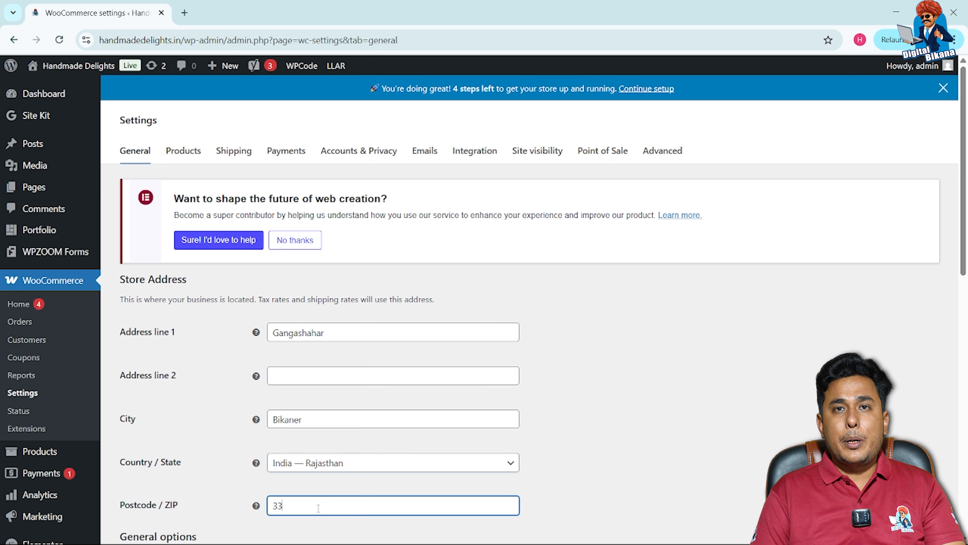
{"action": "type", "text": "4001"}
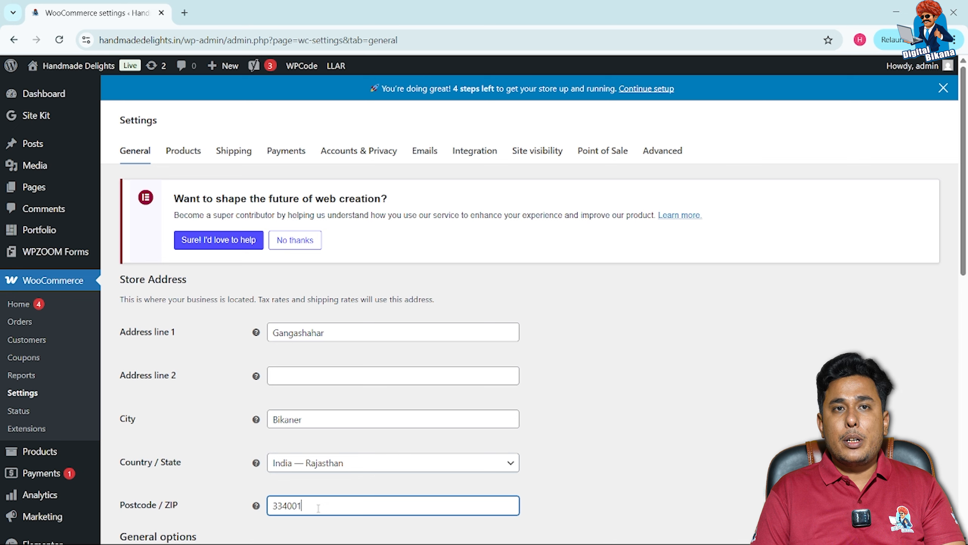
- Set the selling locations to "Sell to specific countries" and add India as the only country
{"action": "scroll", "coordinate": [549, 472], "scroll_direction": "down", "scroll_amount": 3}
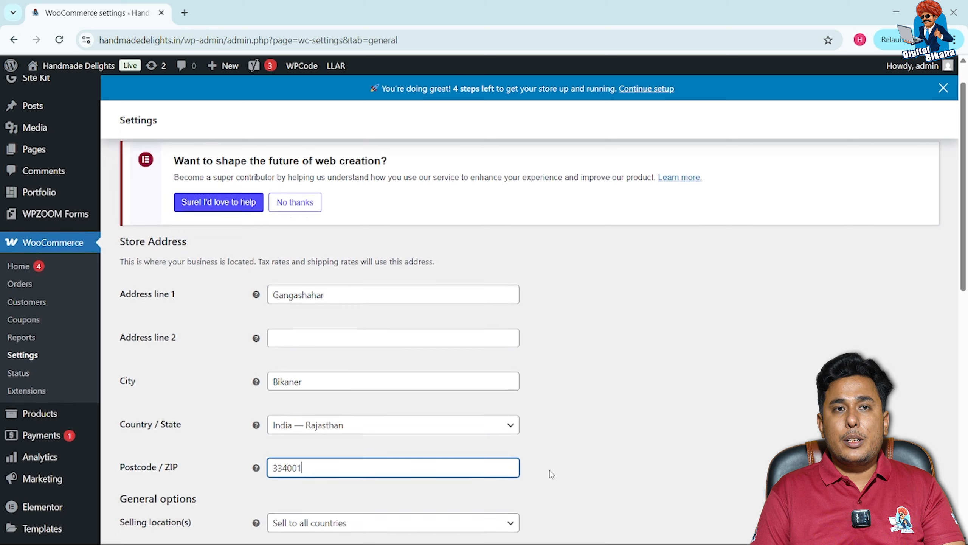
{"action": "scroll", "coordinate": [551, 474], "scroll_direction": "down", "scroll_amount": 3}
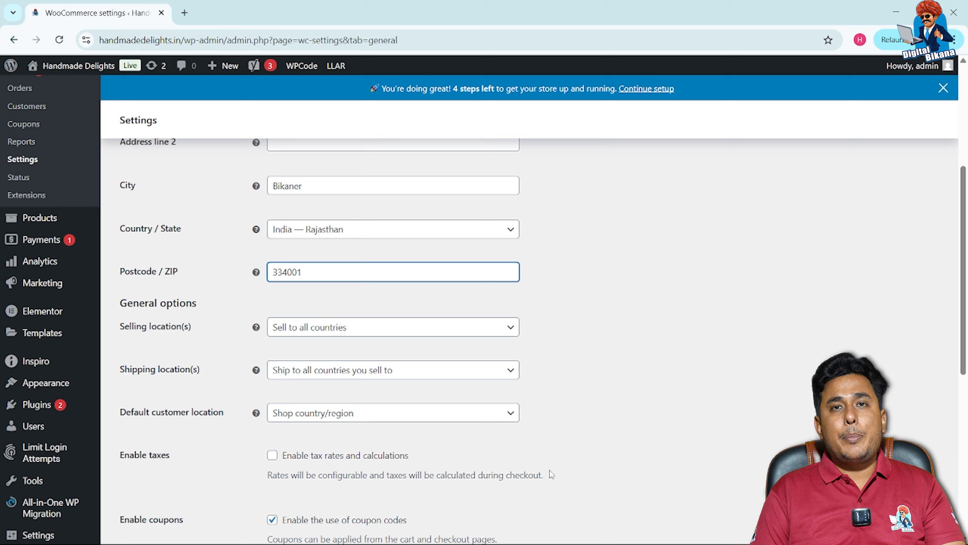
{"action": "left_click", "coordinate": [458, 336]}
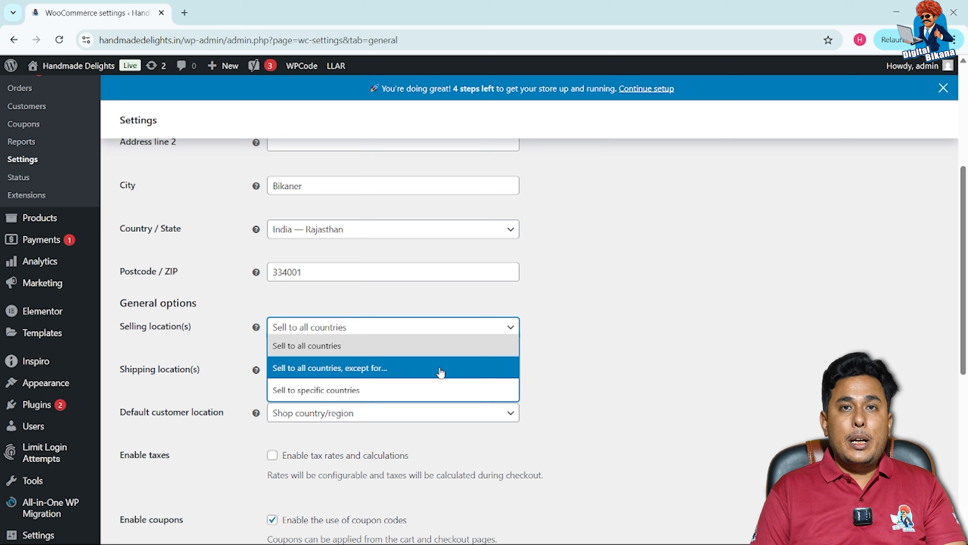
{"action": "left_click", "coordinate": [423, 389]}
{"action": "left_click", "coordinate": [378, 372]}
{"action": "type", "text": "ind"}
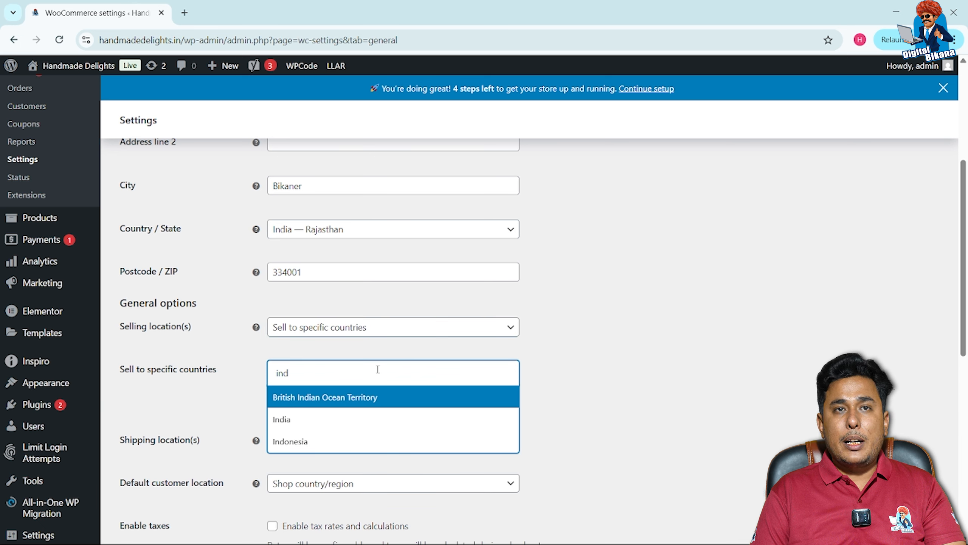
{"action": "left_click", "coordinate": [331, 423]}
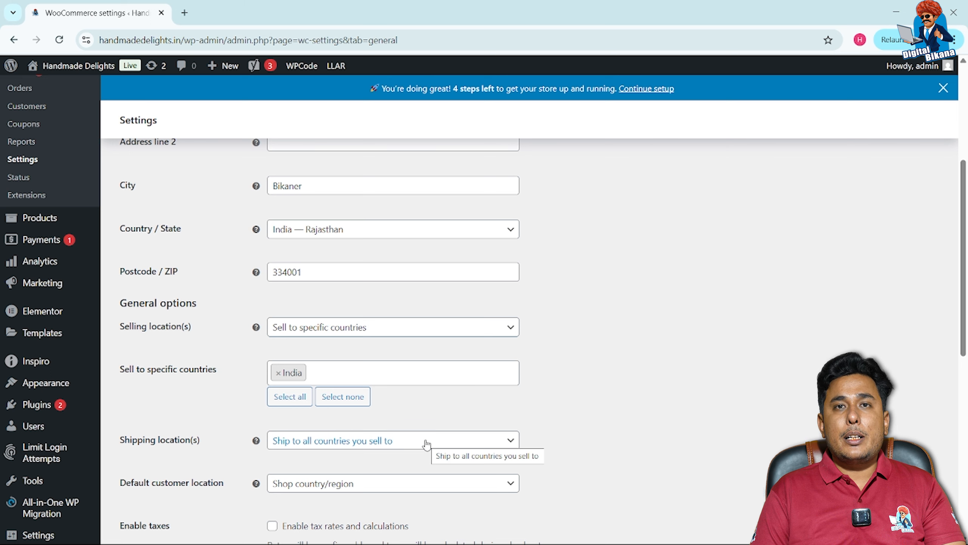
- Choose "Ship to all countries you sell to" as the shipping location
{"action": "scroll", "coordinate": [427, 444], "scroll_direction": "down", "scroll_amount": 1}
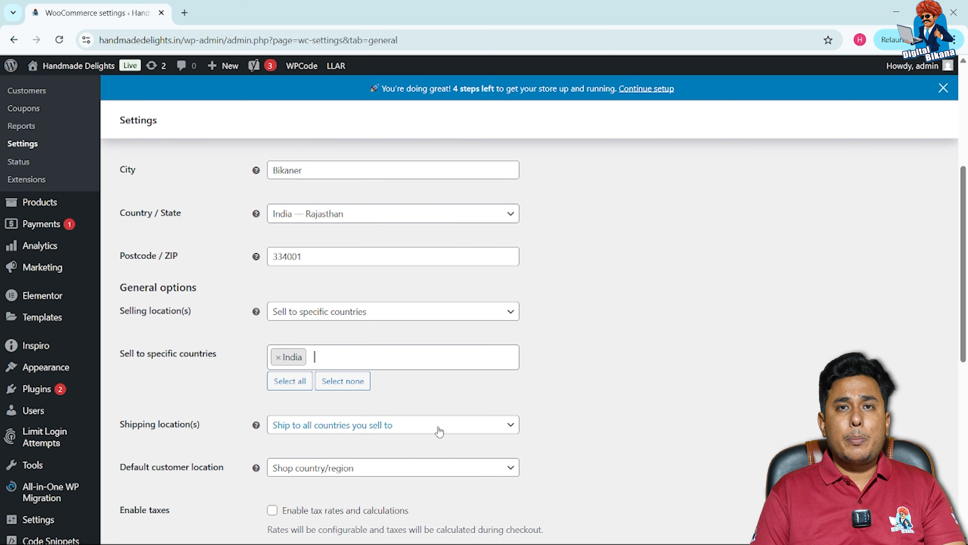
{"action": "left_click", "coordinate": [440, 432]}
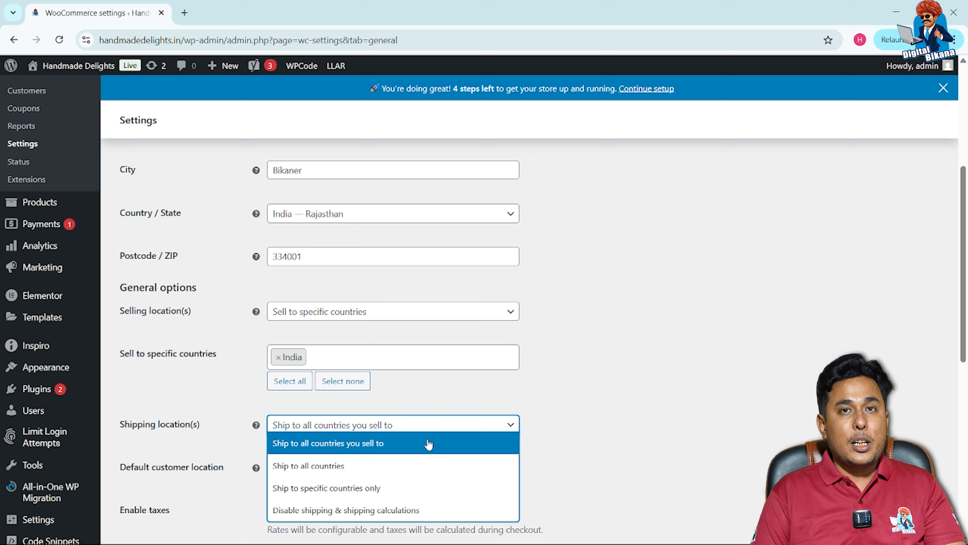
{"action": "left_click", "coordinate": [427, 445]}
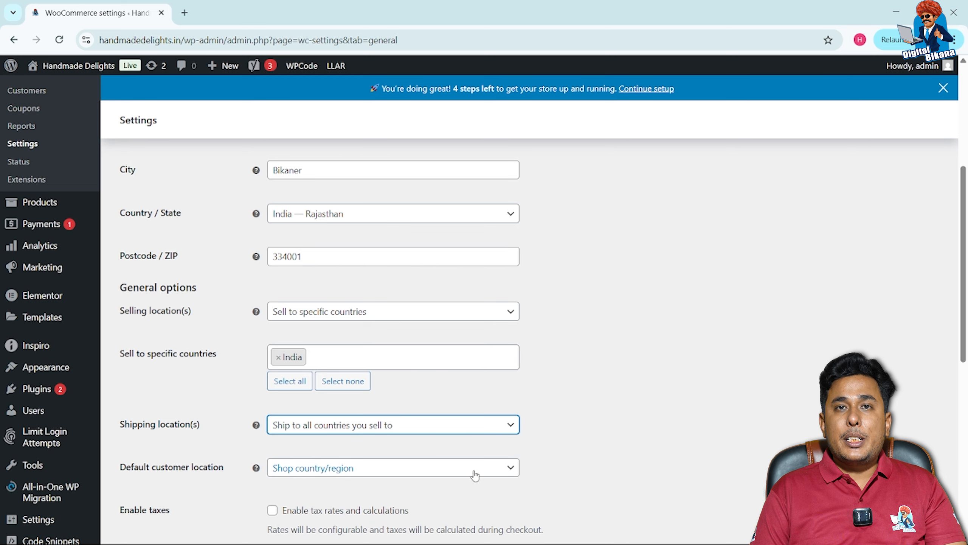
- Open the available choices for the default customer location
{"action": "scroll", "coordinate": [474, 468], "scroll_direction": "down", "scroll_amount": 1}
{"action": "scroll", "coordinate": [475, 476], "scroll_direction": "down", "scroll_amount": 1}
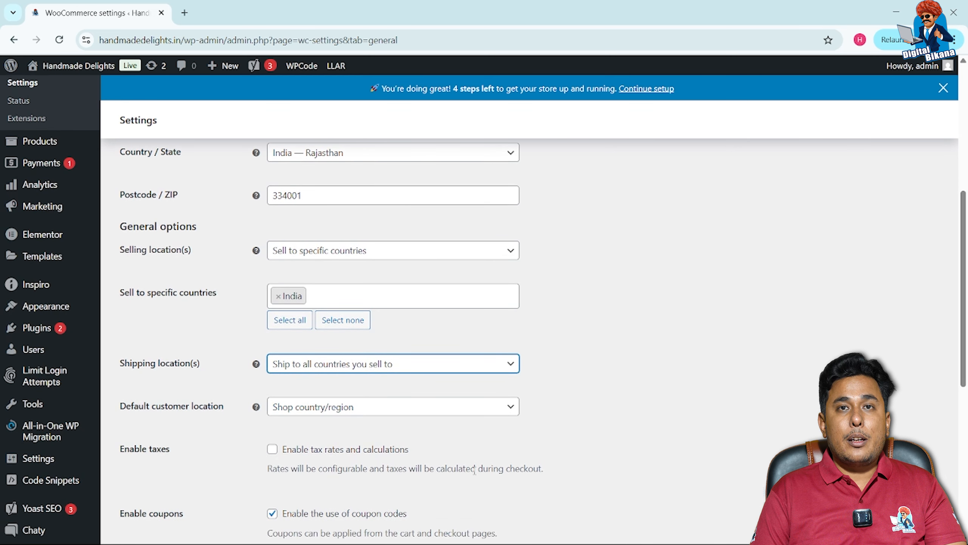
{"action": "left_click", "coordinate": [478, 415]}
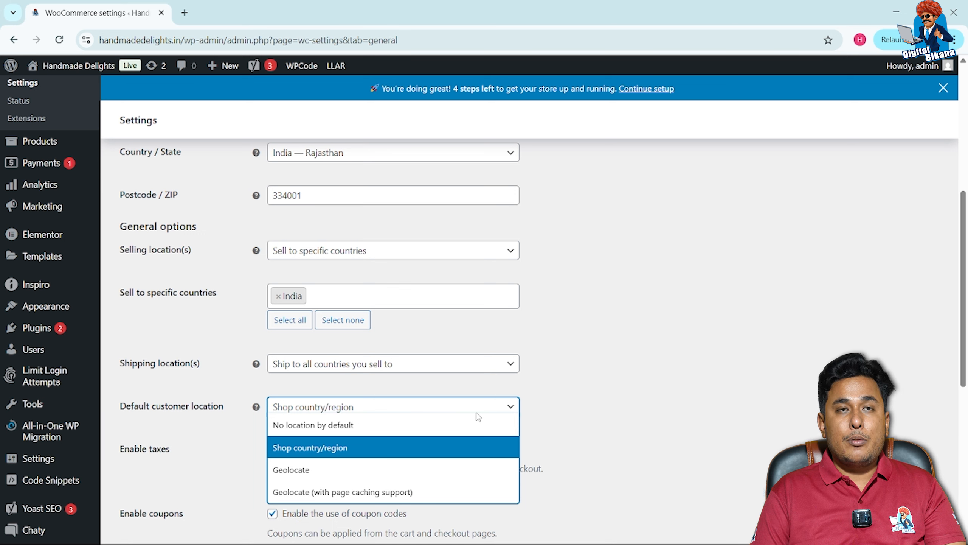
- Search Google for "livepure organic farms" in a new browser tab and open the LivePure Organic Farms home page
{"action": "left_click", "coordinate": [185, 12]}
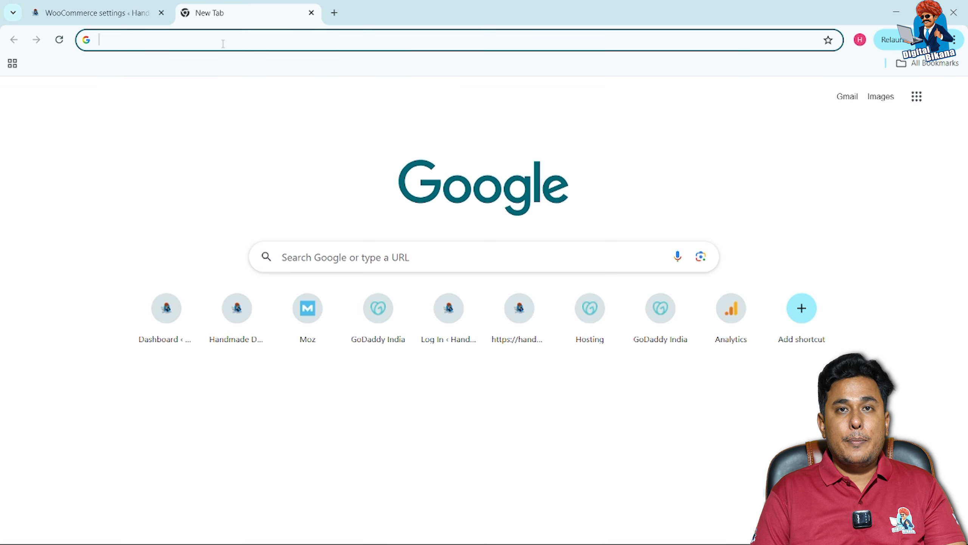
{"action": "left_click", "coordinate": [223, 40]}
{"action": "type", "text": "l"}
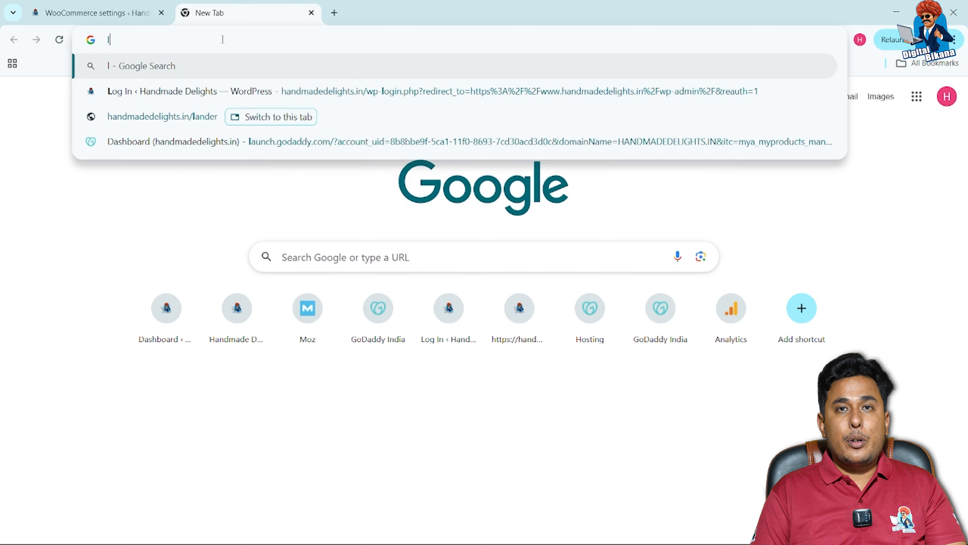
{"action": "type", "text": "ivepure"}
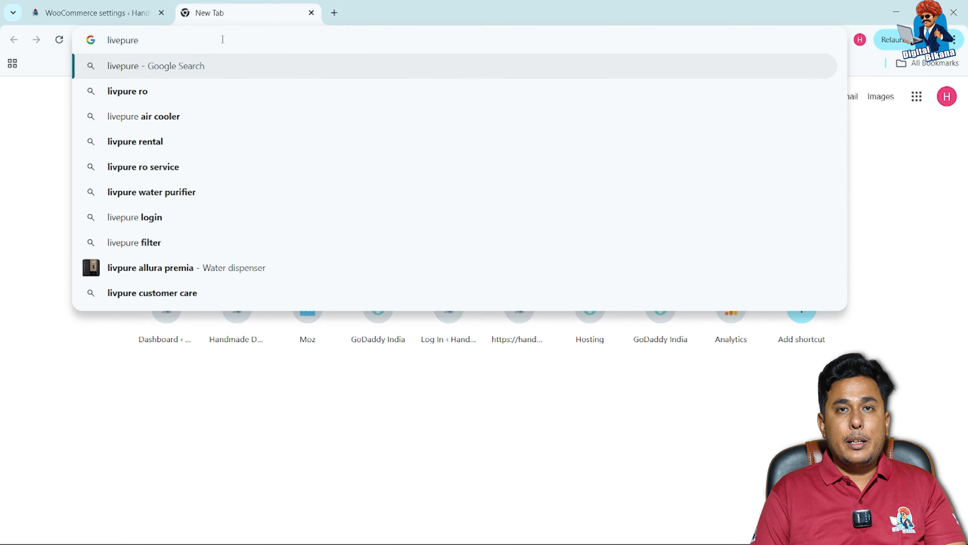
{"action": "type", "text": " organic farms"}
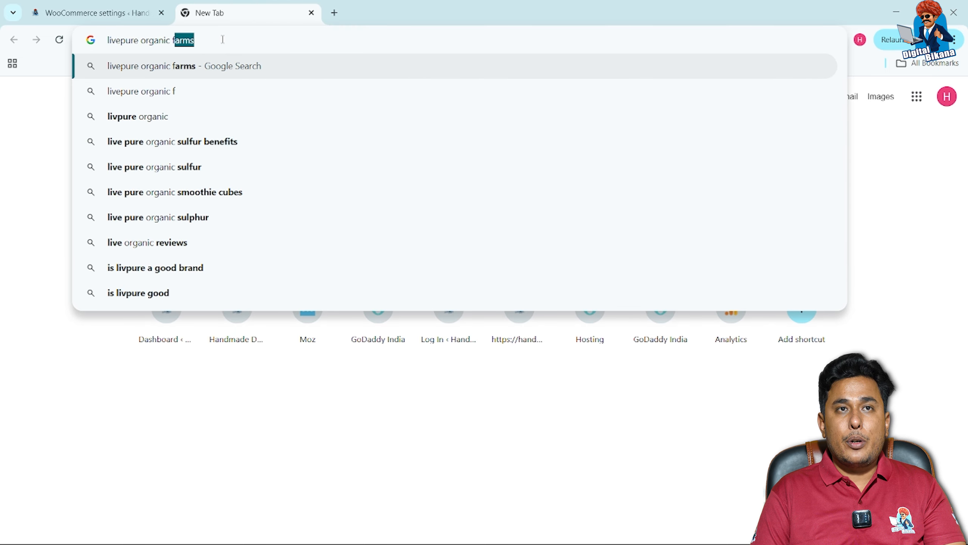
{"action": "key", "text": "Return"}
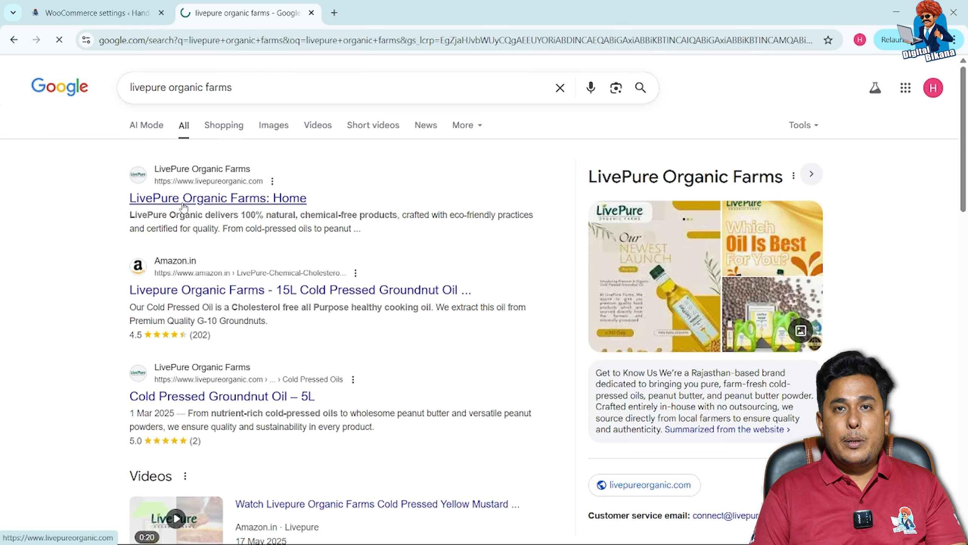
{"action": "left_click", "coordinate": [185, 206]}
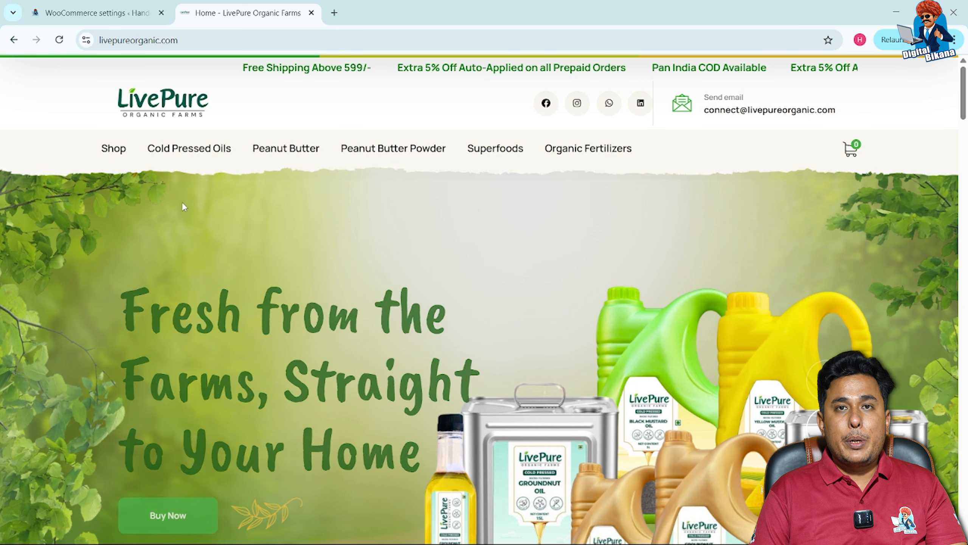
{"action": "scroll", "coordinate": [254, 244], "scroll_direction": "down", "scroll_amount": 1}
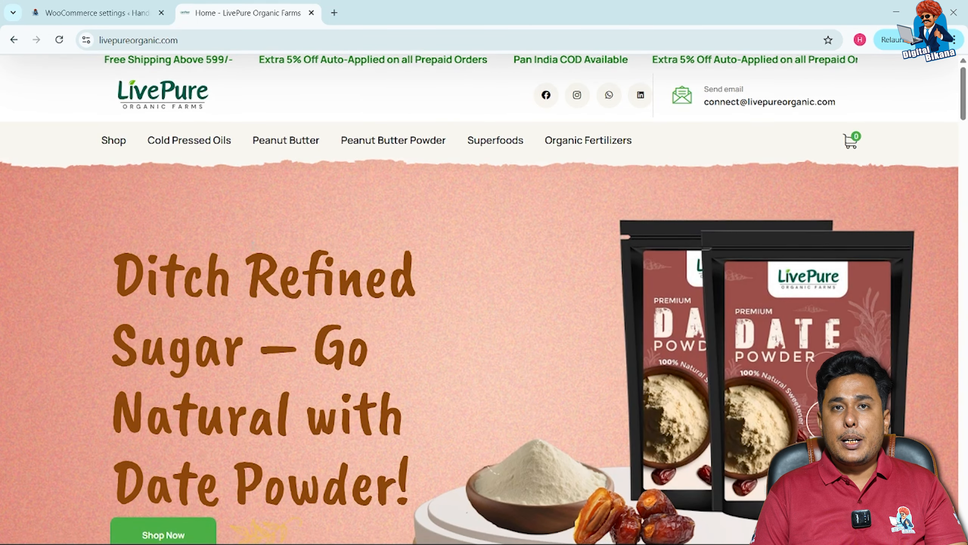
{"action": "scroll", "coordinate": [253, 244], "scroll_direction": "up", "scroll_amount": 1}
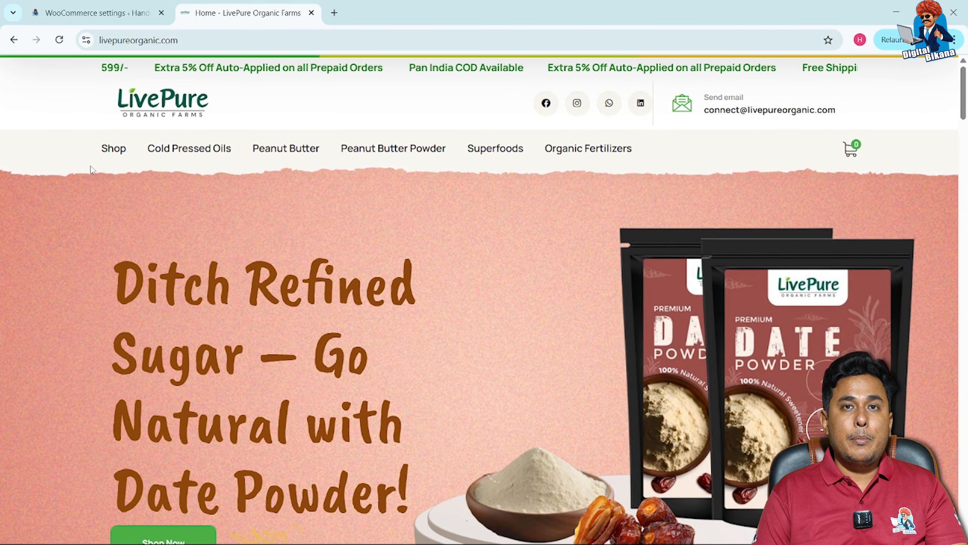
- Add the 1L Cold Pressed Black Mustard Oil from the LivePure shop to the cart and open the cart
{"action": "left_click", "coordinate": [117, 156]}
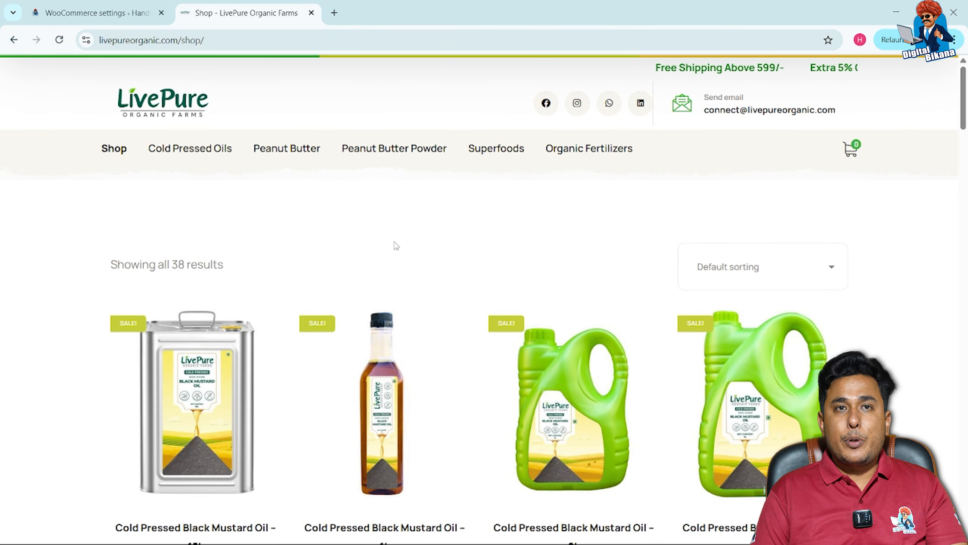
{"action": "scroll", "coordinate": [393, 244], "scroll_direction": "down", "scroll_amount": 4}
{"action": "left_click", "coordinate": [395, 246]}
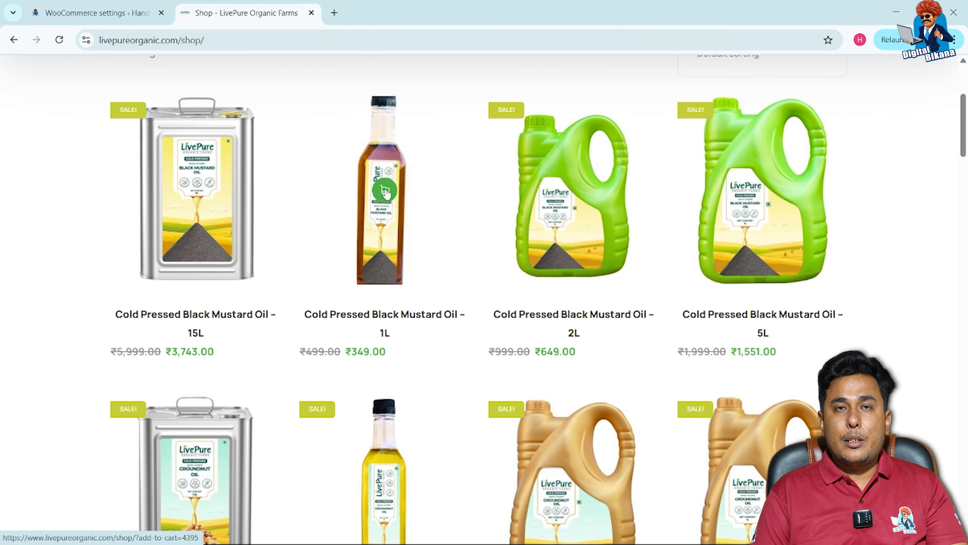
{"action": "scroll", "coordinate": [431, 214], "scroll_direction": "up", "scroll_amount": 4}
{"action": "left_click", "coordinate": [851, 96]}
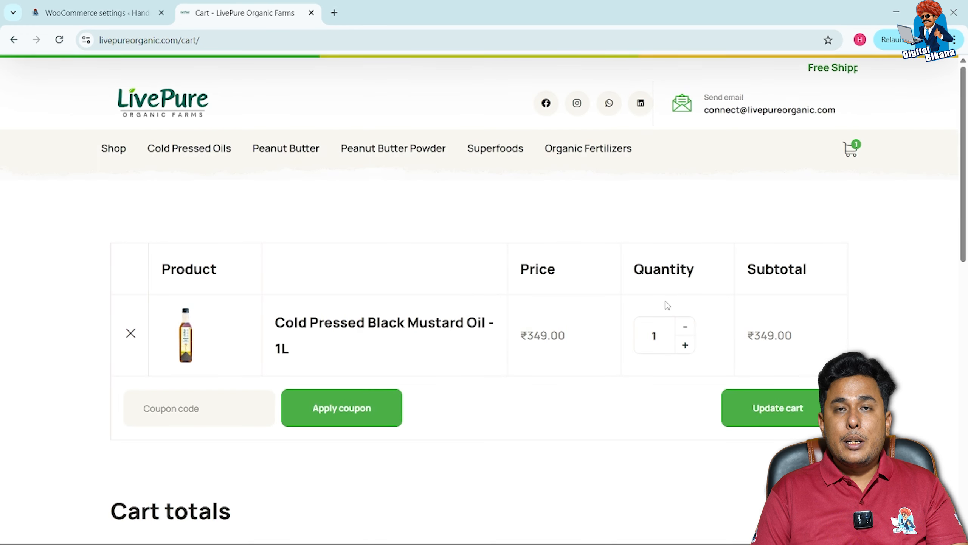
- Examine the shipping details in the cart totals and expand the form for changing the shipping address
{"action": "scroll", "coordinate": [627, 426], "scroll_direction": "down", "scroll_amount": 3}
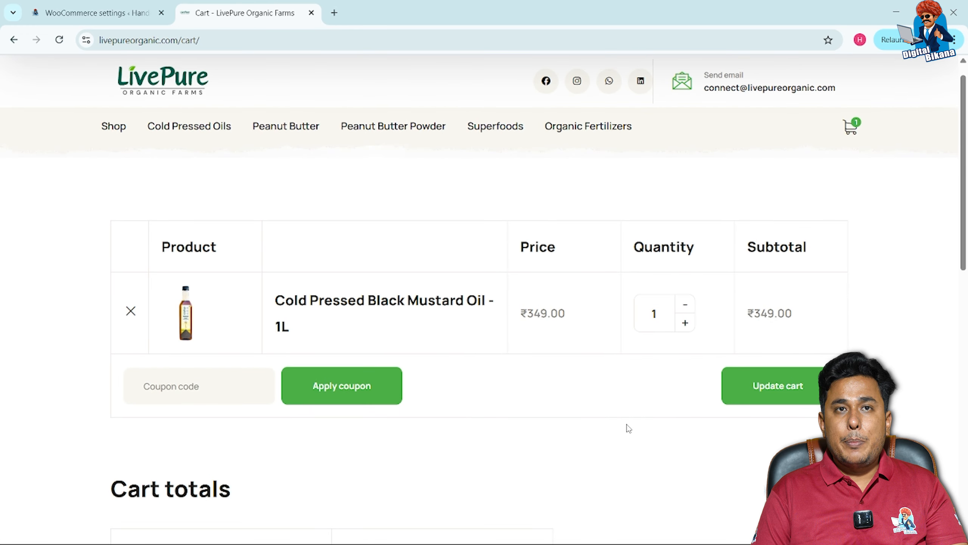
{"action": "scroll", "coordinate": [628, 426], "scroll_direction": "down", "scroll_amount": 7}
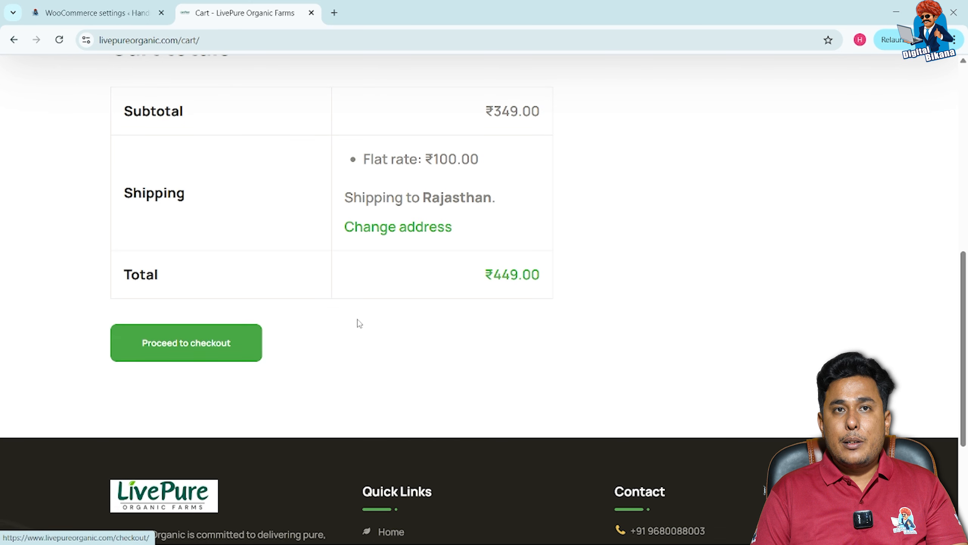
{"action": "scroll", "coordinate": [356, 322], "scroll_direction": "up", "scroll_amount": 1}
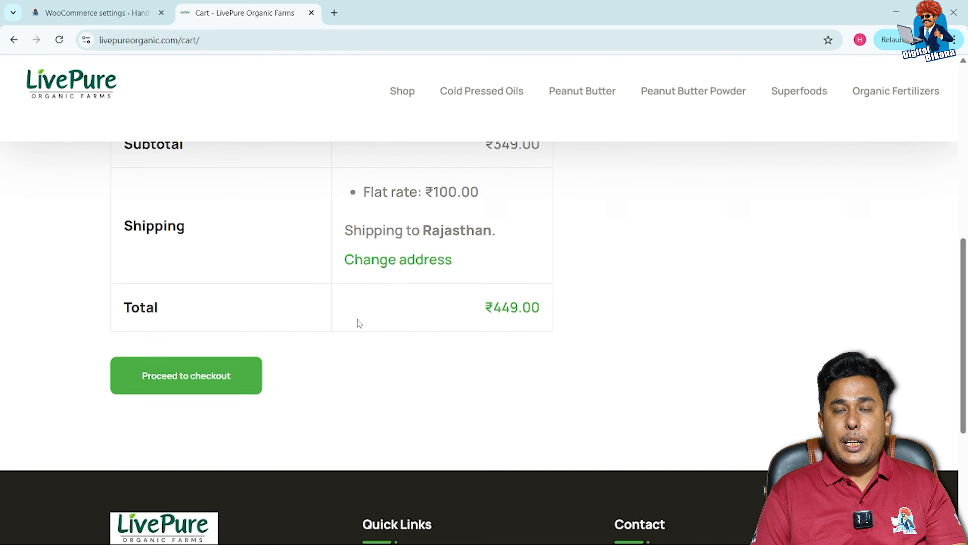
{"action": "left_click", "coordinate": [429, 263]}
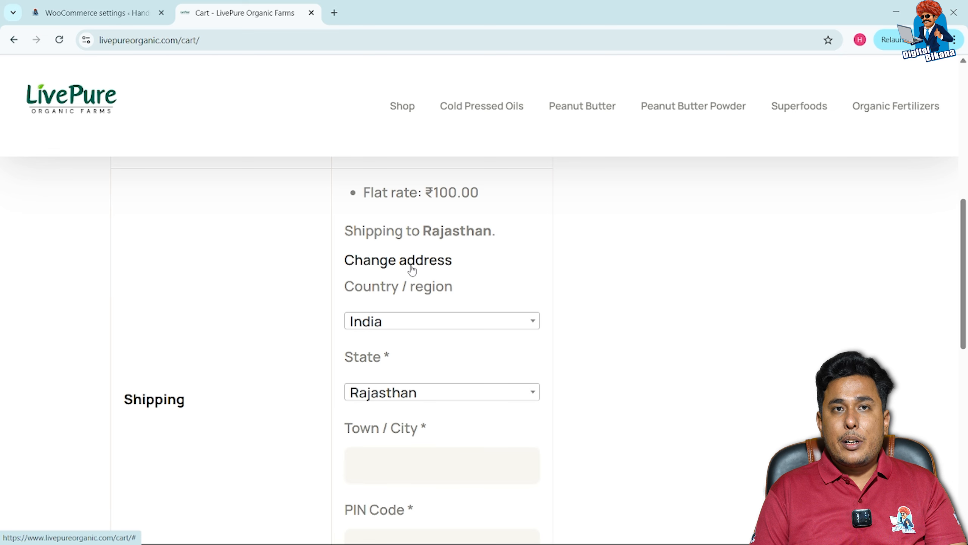
{"action": "scroll", "coordinate": [396, 351], "scroll_direction": "down", "scroll_amount": 1}
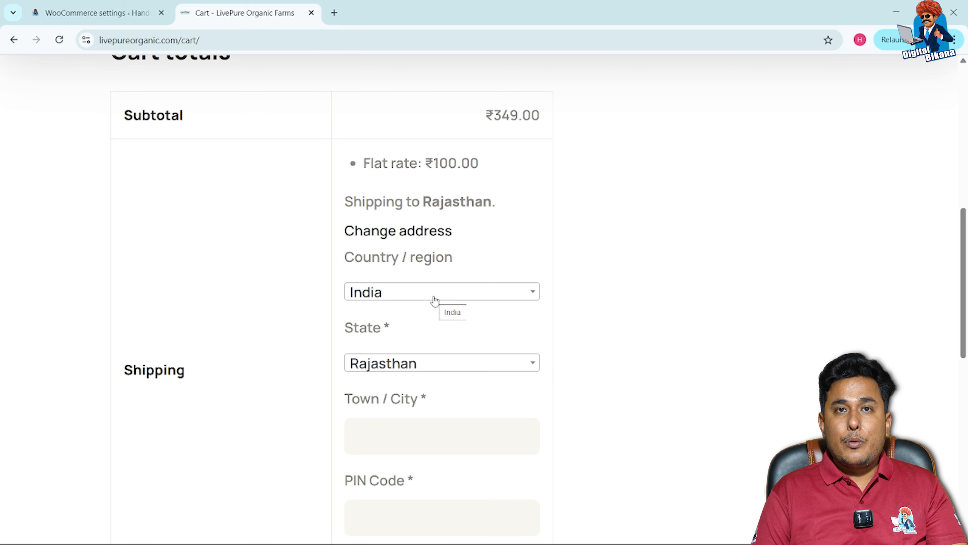
- Return to the WooCommerce settings, set the default customer location to "No location by default" and enable tax rates and calculations
{"action": "left_click", "coordinate": [95, 12]}
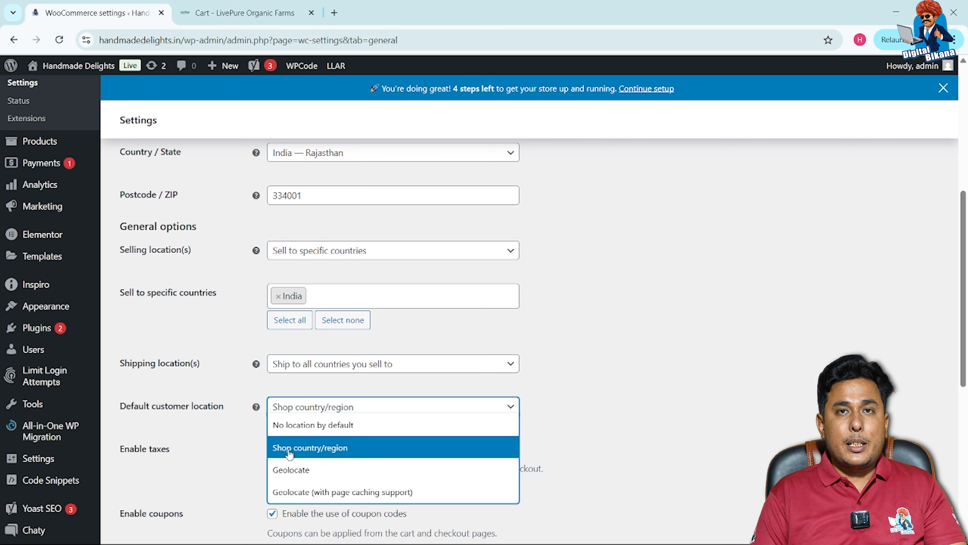
{"action": "left_click", "coordinate": [317, 426]}
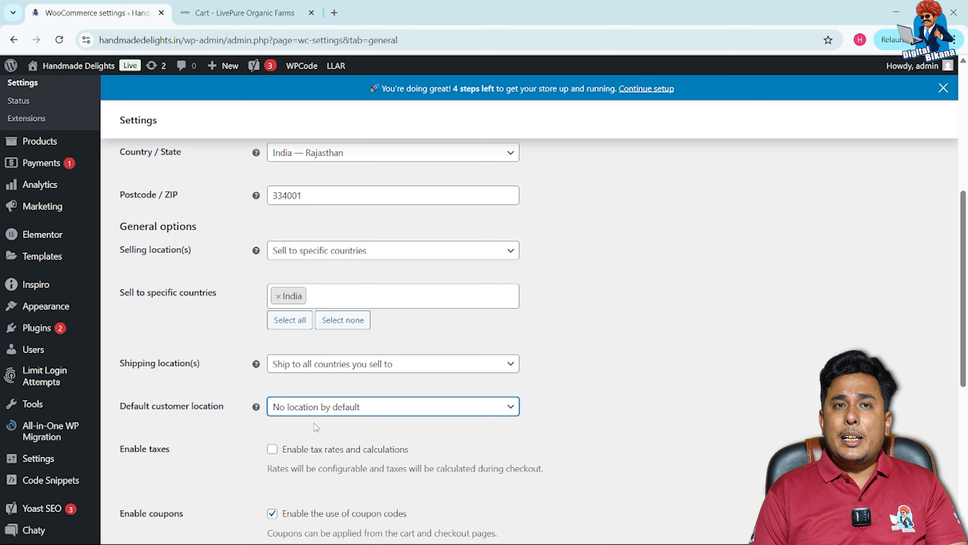
{"action": "scroll", "coordinate": [316, 426], "scroll_direction": "down", "scroll_amount": 1}
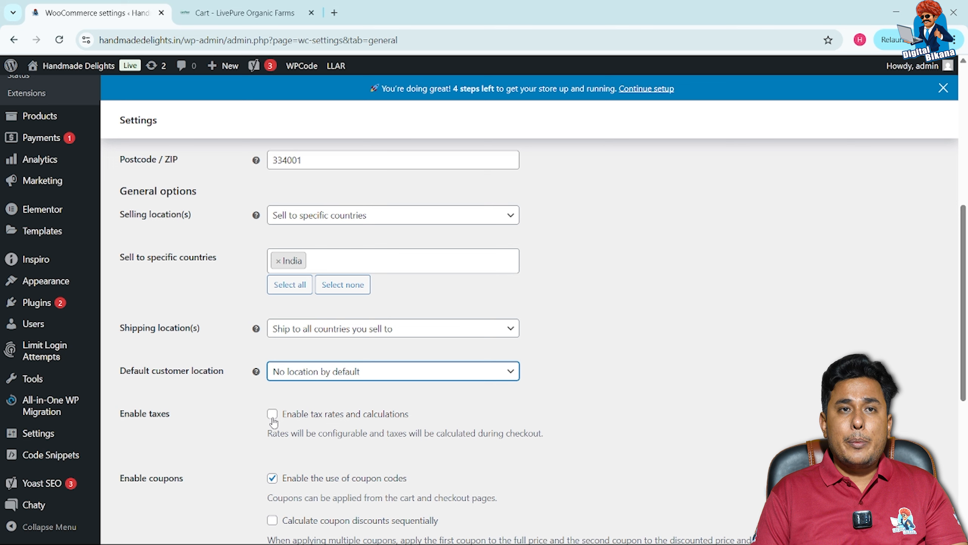
{"action": "left_click", "coordinate": [274, 419]}
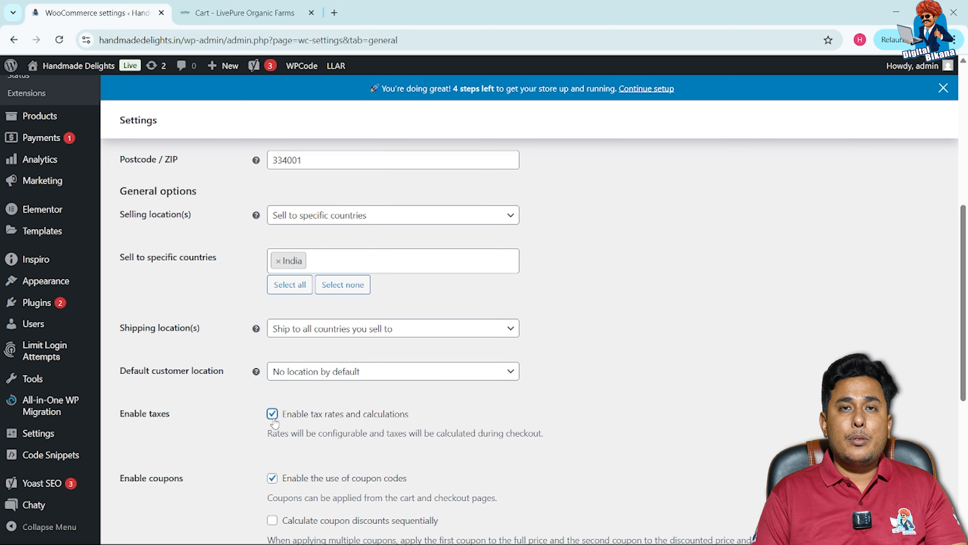
- Review the coupon options in the general settings and compare them with the coupon code field in the LivePure cart
{"action": "scroll", "coordinate": [251, 435], "scroll_direction": "down", "scroll_amount": 1}
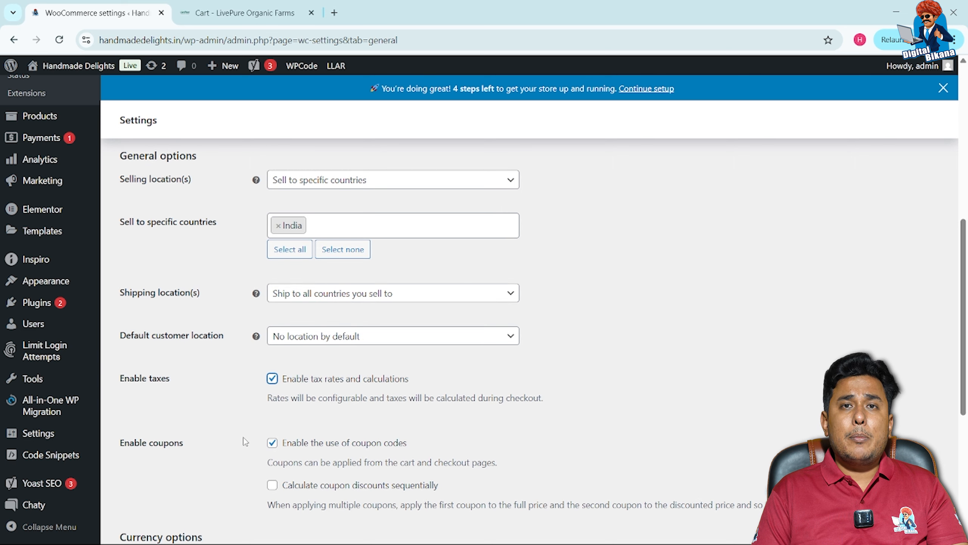
{"action": "scroll", "coordinate": [245, 442], "scroll_direction": "down", "scroll_amount": 1}
{"action": "scroll", "coordinate": [245, 442], "scroll_direction": "down", "scroll_amount": 1}
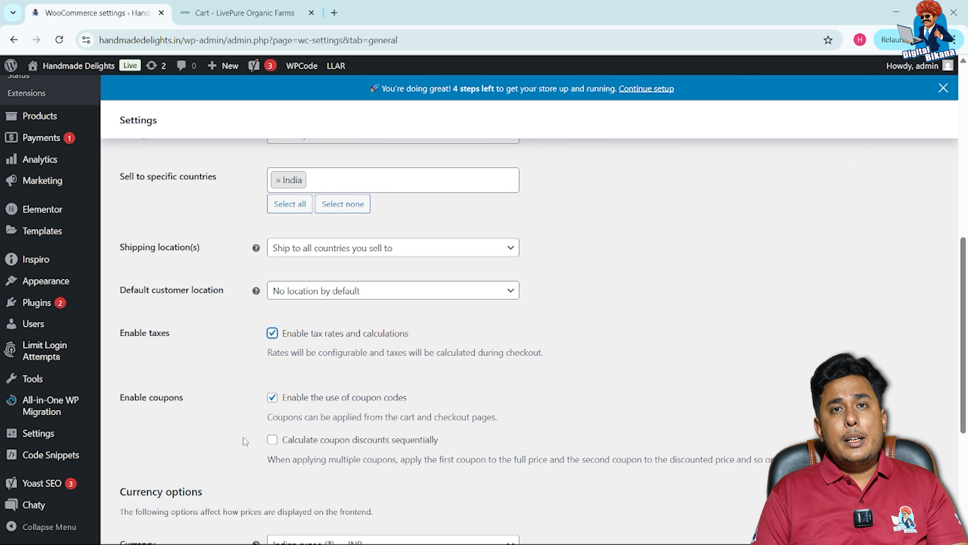
{"action": "scroll", "coordinate": [245, 441], "scroll_direction": "down", "scroll_amount": 1}
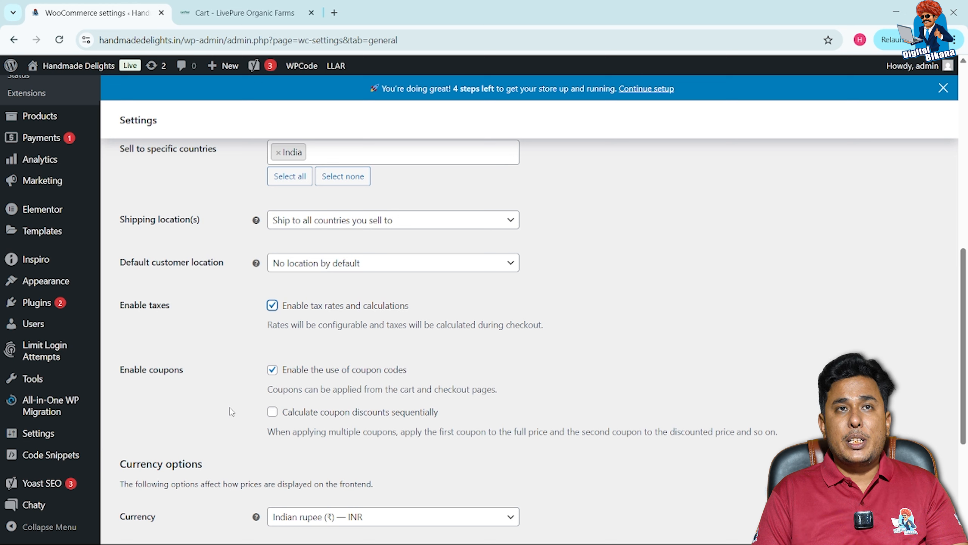
{"action": "left_click", "coordinate": [254, 21]}
{"action": "scroll", "coordinate": [276, 231], "scroll_direction": "up", "scroll_amount": 3}
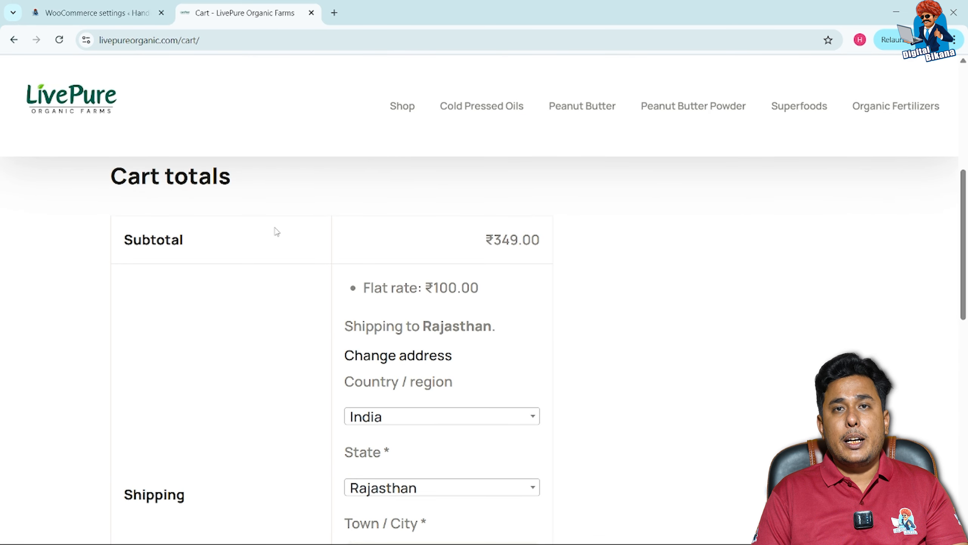
{"action": "scroll", "coordinate": [276, 231], "scroll_direction": "up", "scroll_amount": 4}
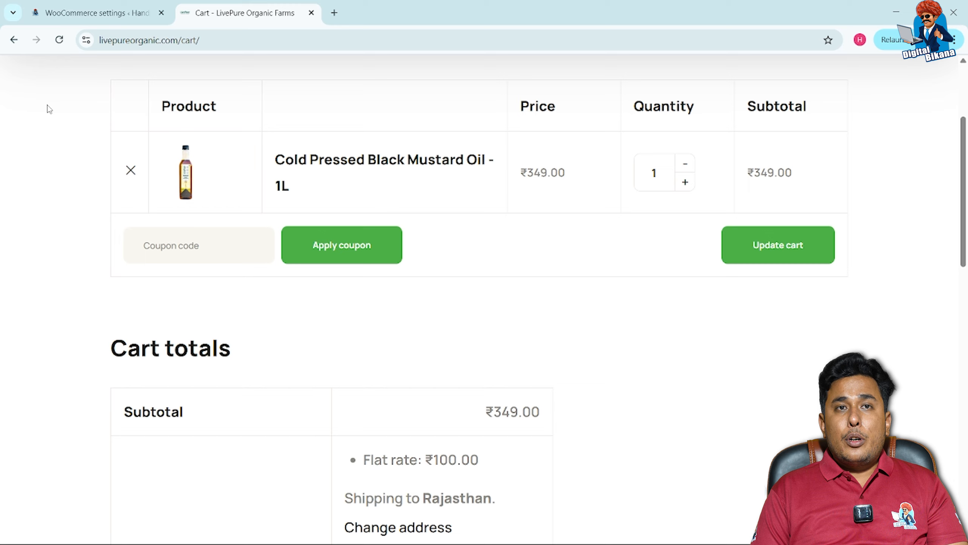
- Return to the WooCommerce general settings and set the currency position to "Left with space"
{"action": "left_click", "coordinate": [83, 20]}
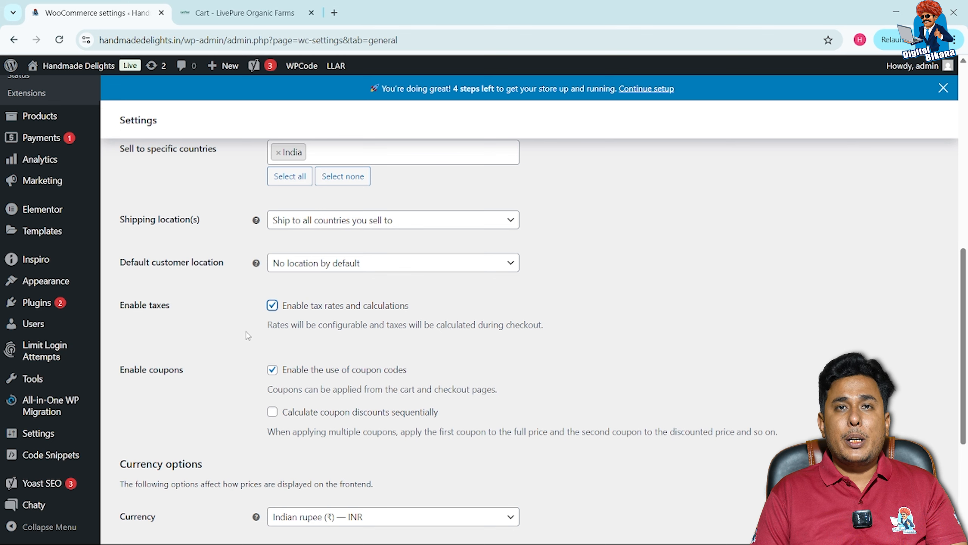
{"action": "scroll", "coordinate": [247, 335], "scroll_direction": "down", "scroll_amount": 1}
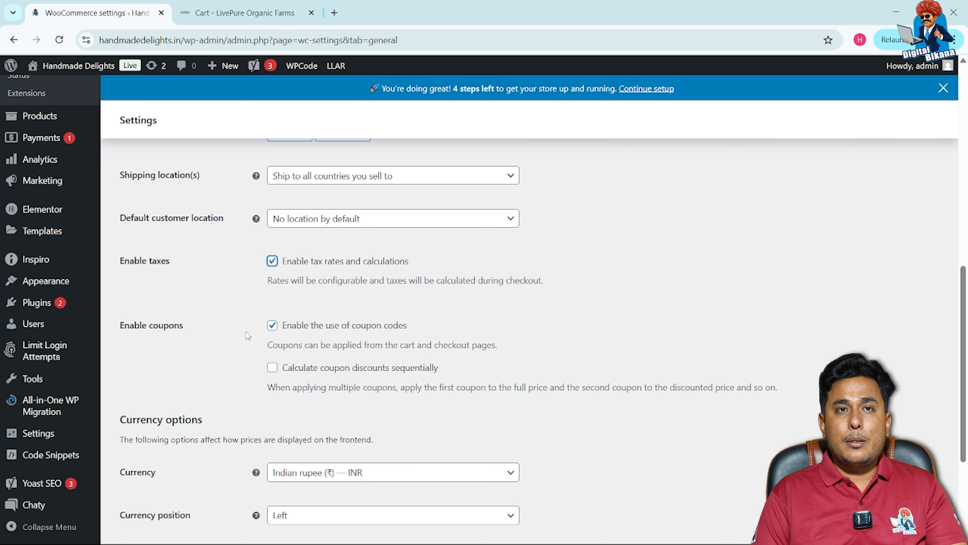
{"action": "scroll", "coordinate": [248, 335], "scroll_direction": "down", "scroll_amount": 1}
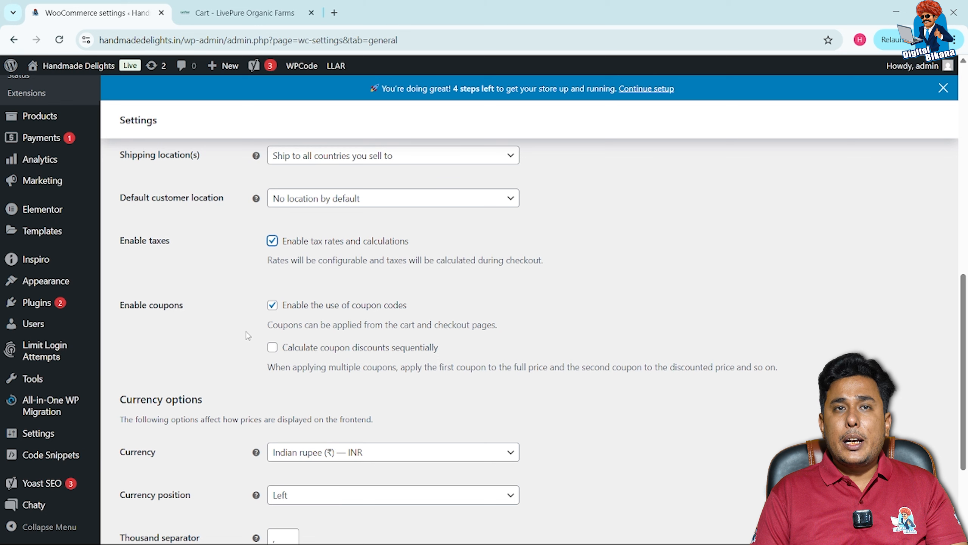
{"action": "scroll", "coordinate": [248, 335], "scroll_direction": "down", "scroll_amount": 2}
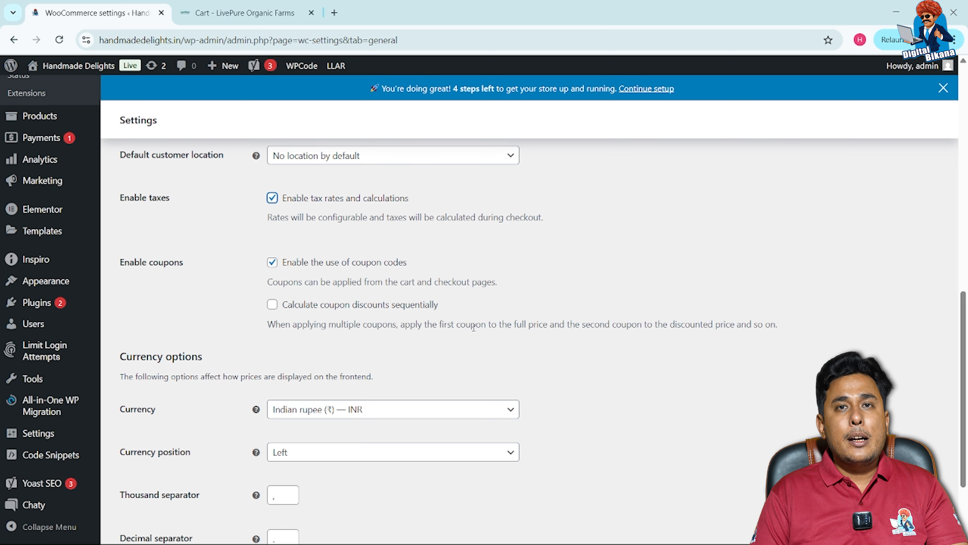
{"action": "scroll", "coordinate": [474, 332], "scroll_direction": "down", "scroll_amount": 2}
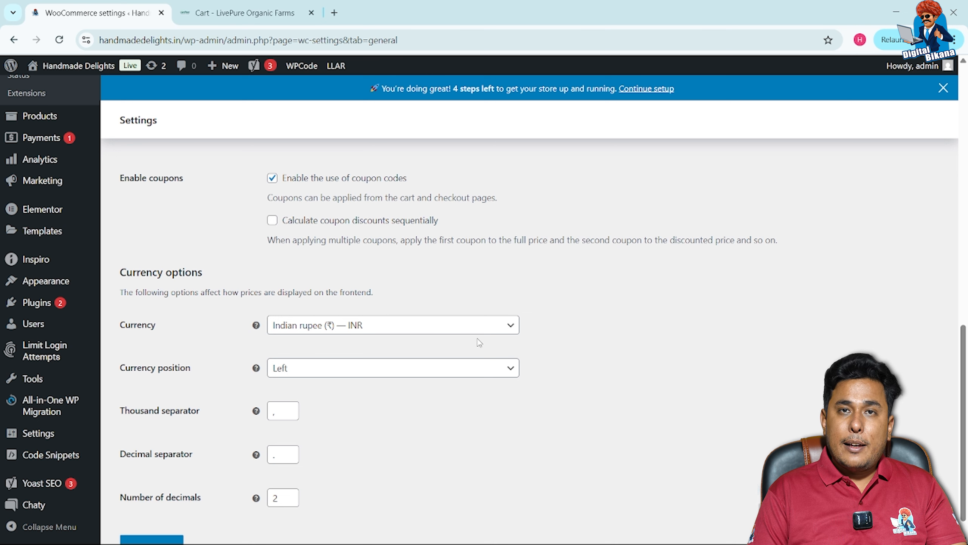
{"action": "left_click", "coordinate": [477, 374]}
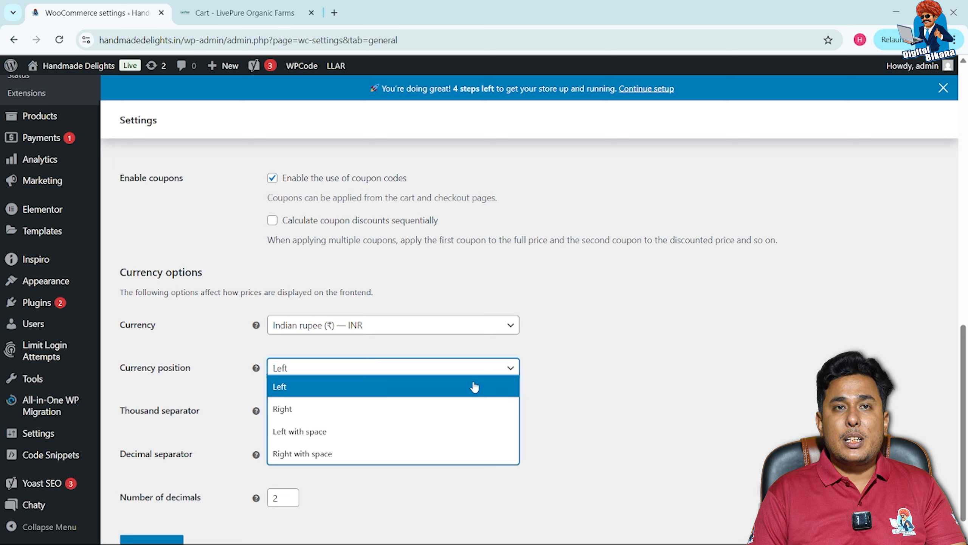
{"action": "left_click", "coordinate": [389, 387]}
{"action": "left_click", "coordinate": [402, 372]}
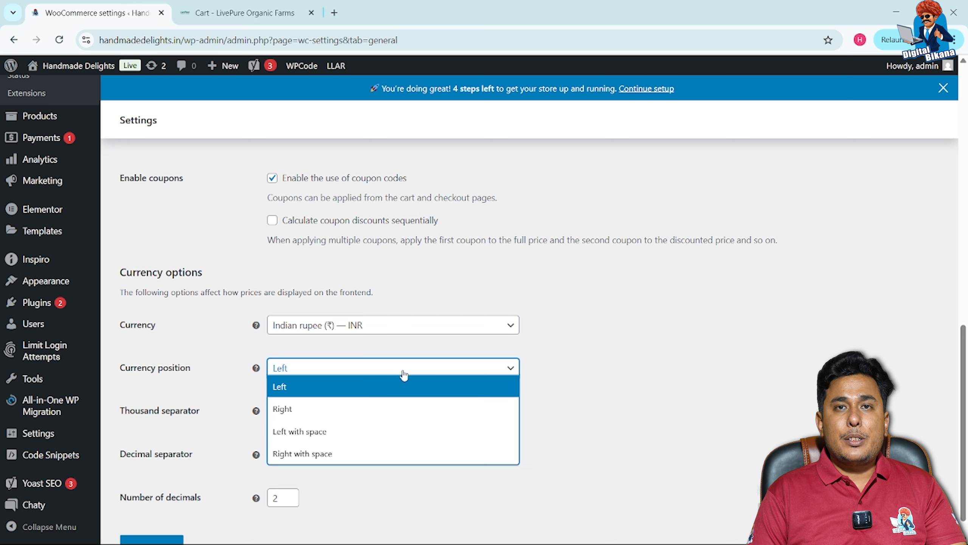
{"action": "left_click", "coordinate": [342, 430]}
{"action": "left_click", "coordinate": [339, 425]}
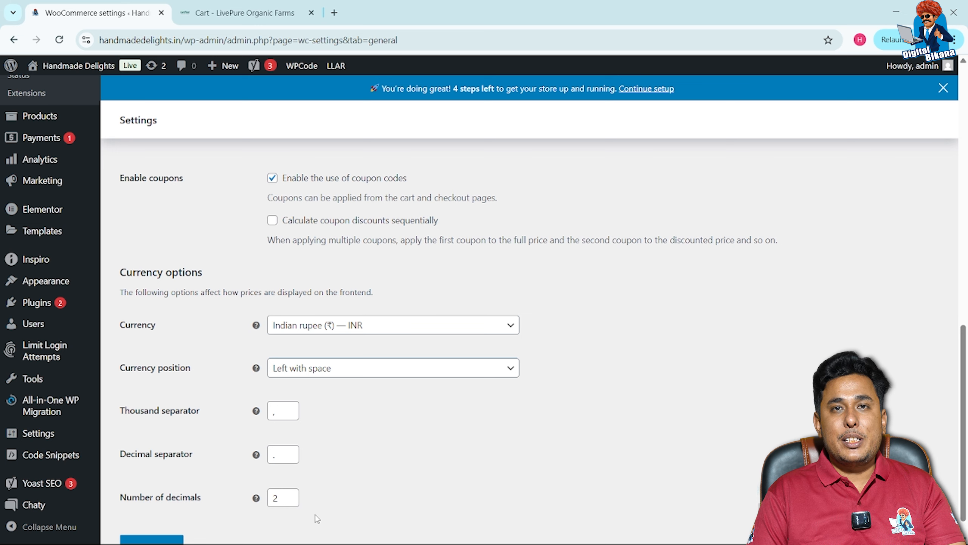
- Save the general settings and open the Products settings
{"action": "scroll", "coordinate": [229, 513], "scroll_direction": "down", "scroll_amount": 1}
{"action": "left_click", "coordinate": [152, 518]}
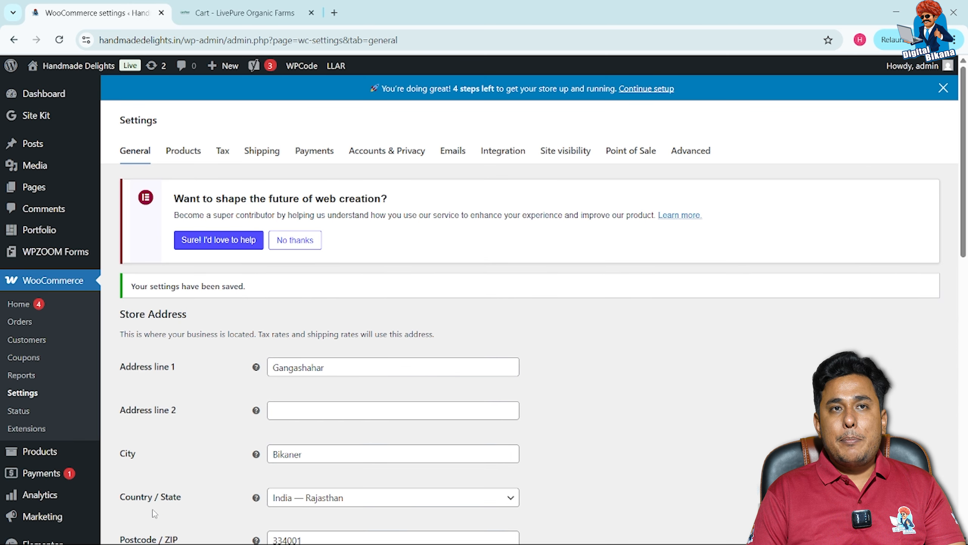
{"action": "left_click", "coordinate": [194, 153]}
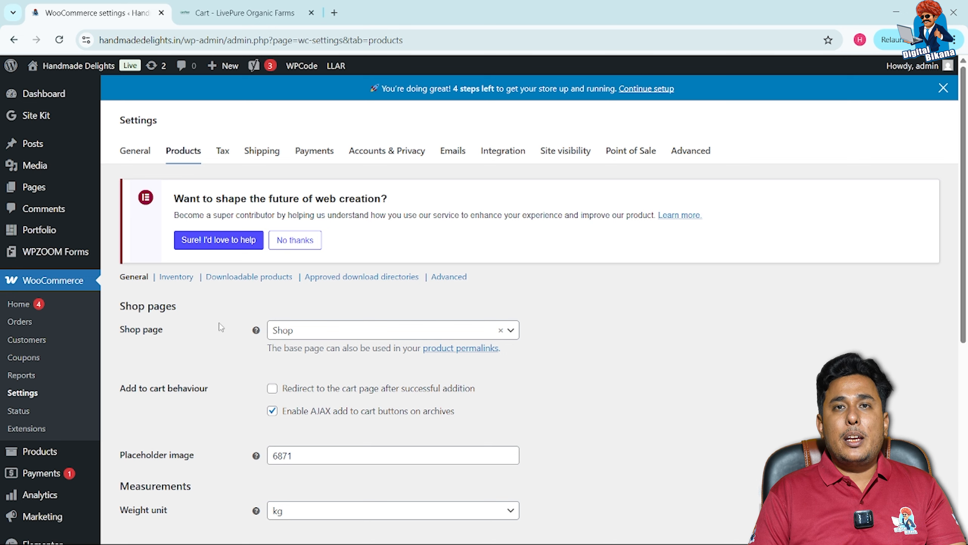
- Choose "Shop" as the store's shop page in the general product settings
{"action": "scroll", "coordinate": [221, 328], "scroll_direction": "down", "scroll_amount": 1}
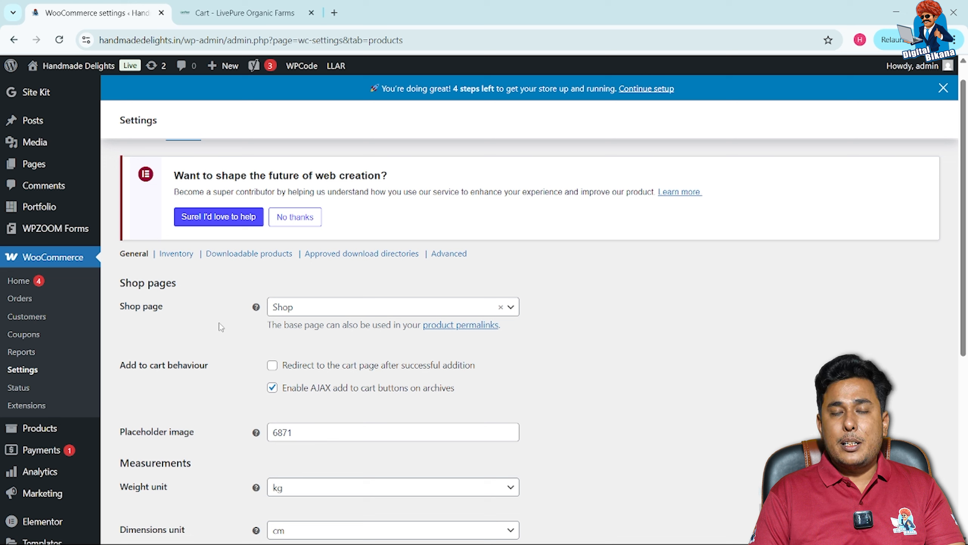
{"action": "left_click", "coordinate": [303, 308]}
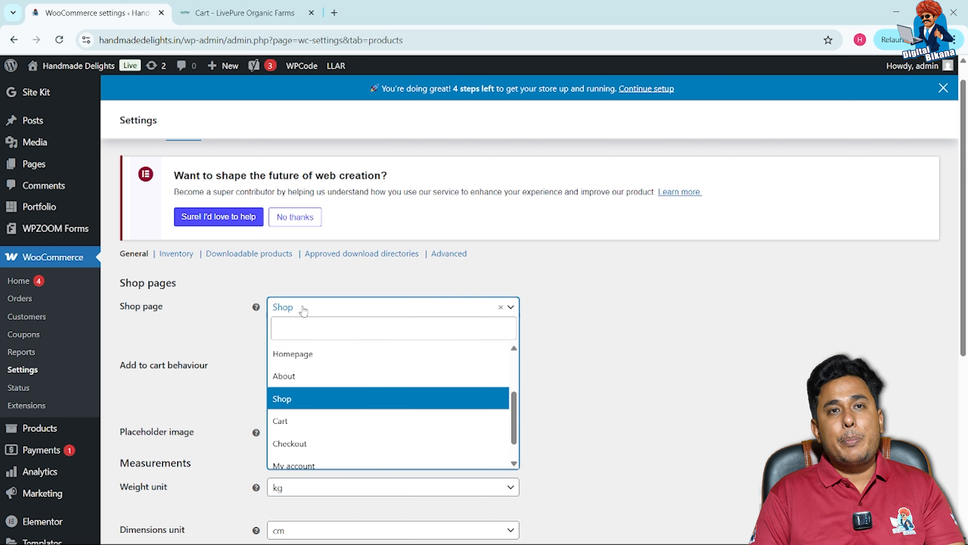
{"action": "scroll", "coordinate": [321, 385], "scroll_direction": "down", "scroll_amount": 1}
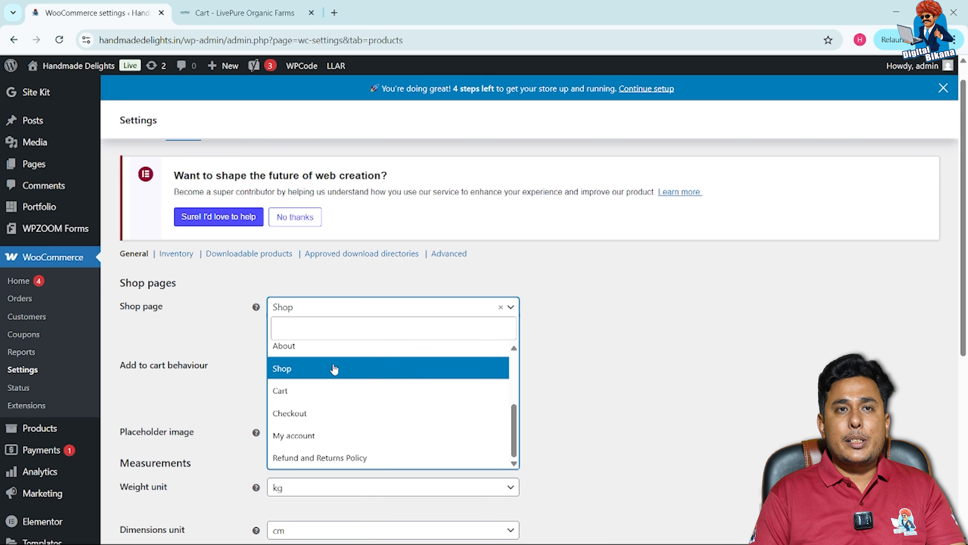
{"action": "left_click", "coordinate": [334, 369]}
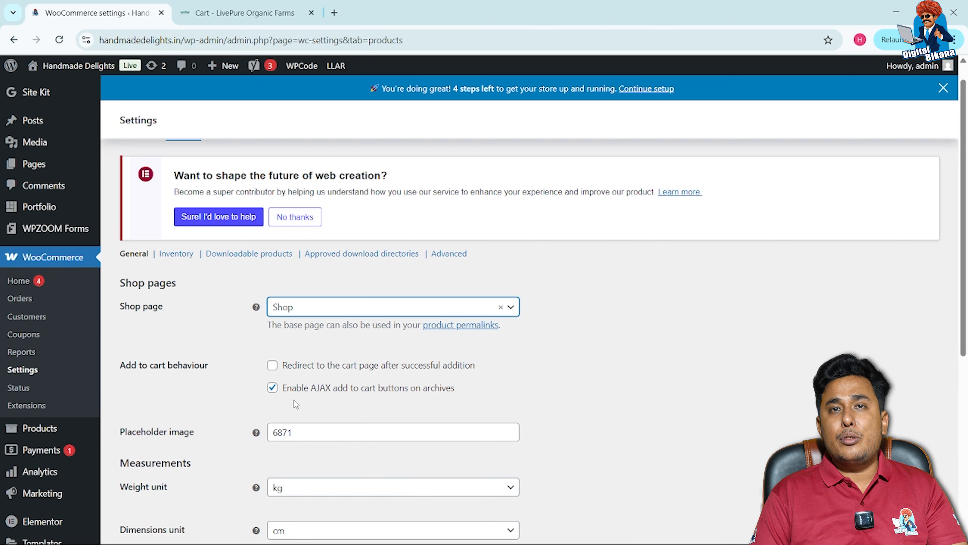
- Select kg as the weight unit and mm as the dimensions unit in the product measurements
{"action": "scroll", "coordinate": [296, 404], "scroll_direction": "down", "scroll_amount": 1}
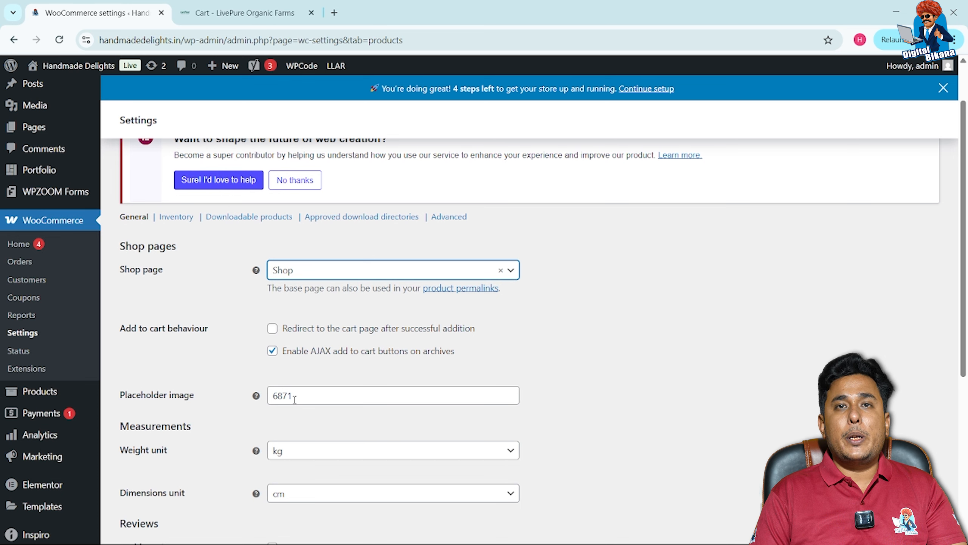
{"action": "scroll", "coordinate": [295, 399], "scroll_direction": "down", "scroll_amount": 1}
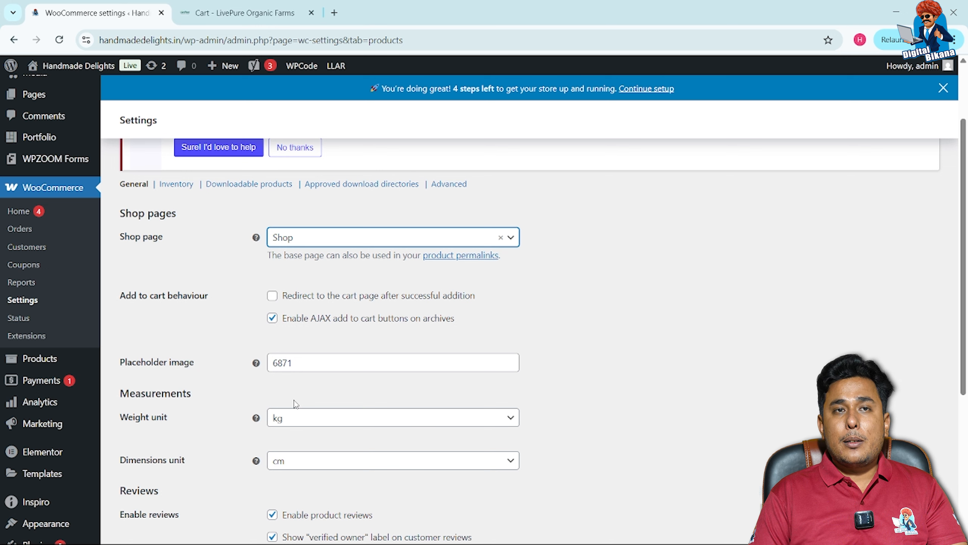
{"action": "scroll", "coordinate": [296, 403], "scroll_direction": "down", "scroll_amount": 1}
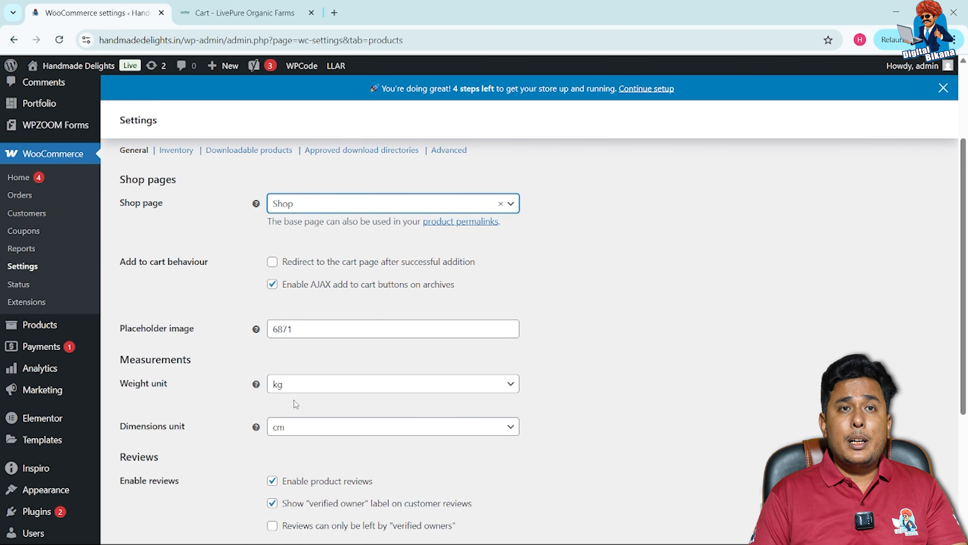
{"action": "left_click", "coordinate": [311, 390]}
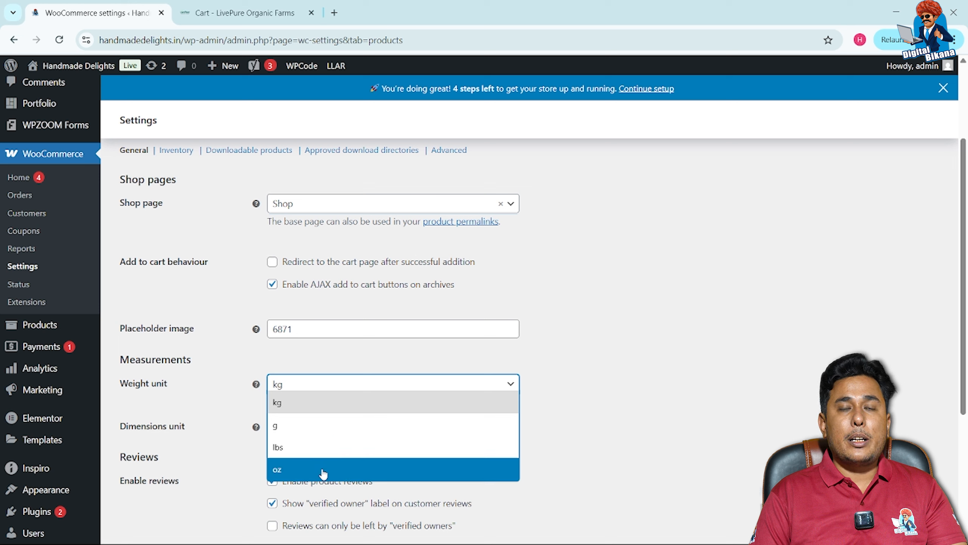
{"action": "left_click", "coordinate": [340, 405]}
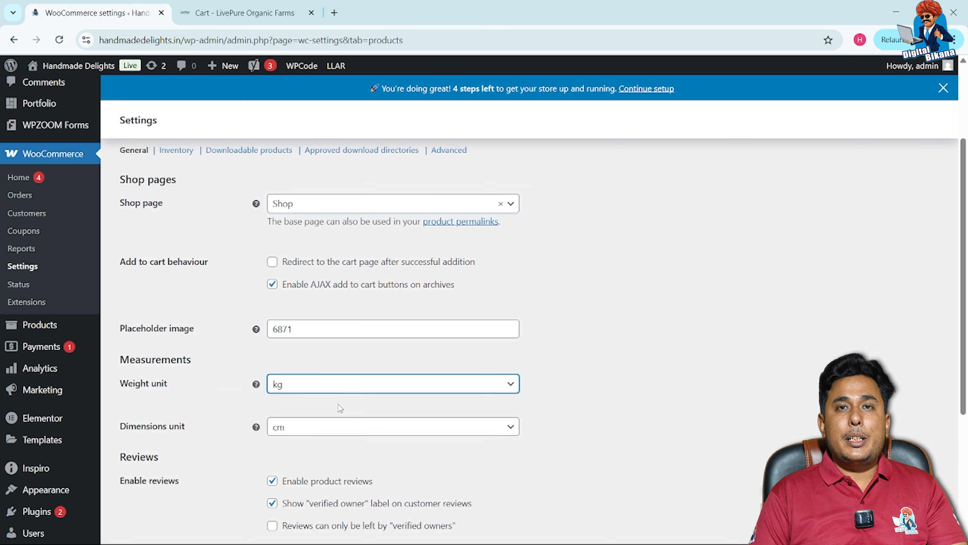
{"action": "left_click", "coordinate": [334, 431]}
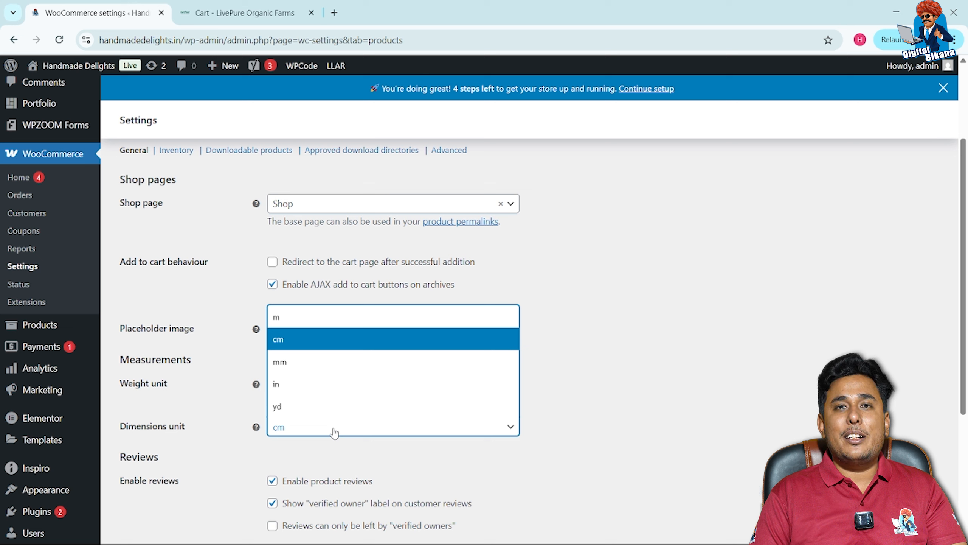
{"action": "left_click", "coordinate": [285, 433]}
{"action": "left_click", "coordinate": [282, 429]}
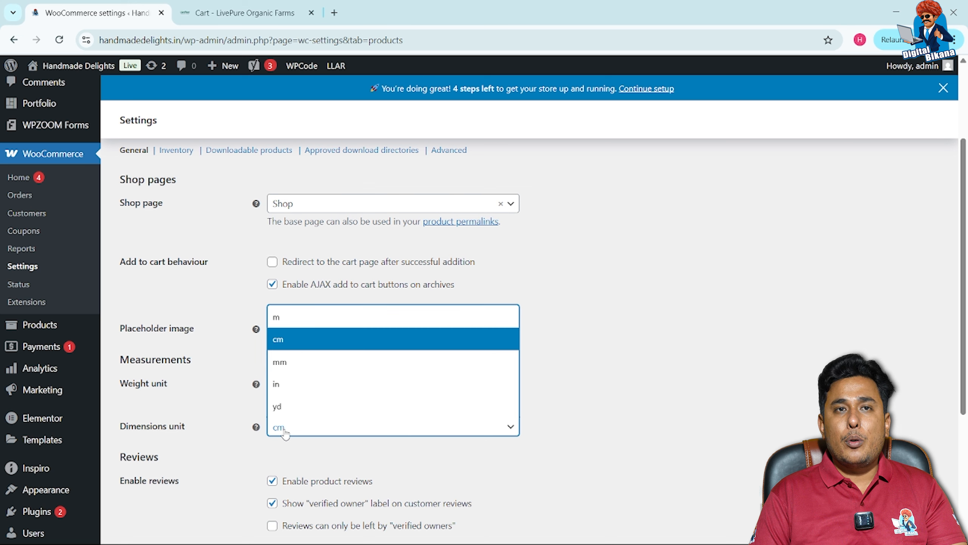
{"action": "left_click", "coordinate": [285, 360]}
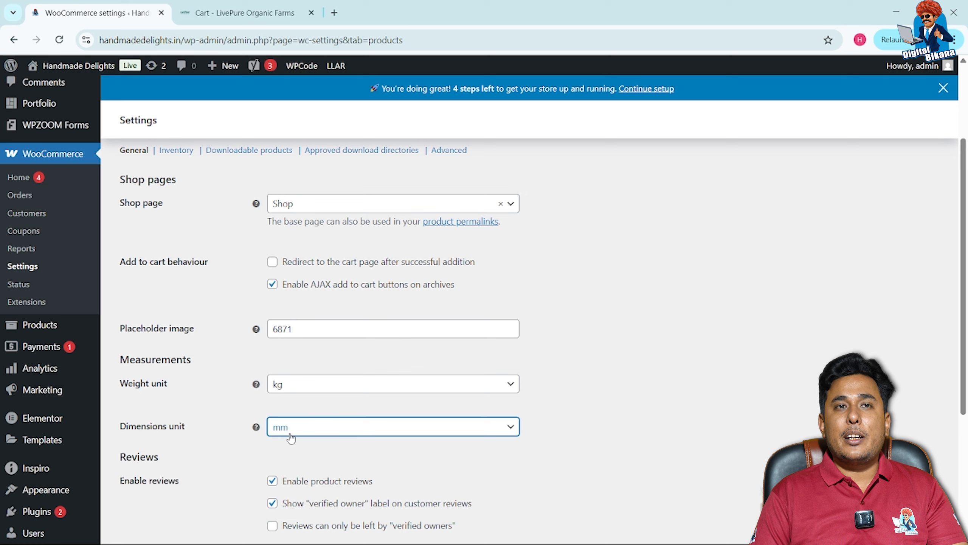
- Allow reviews only from "verified owners" and save the general product settings
{"action": "scroll", "coordinate": [300, 446], "scroll_direction": "down", "scroll_amount": 3}
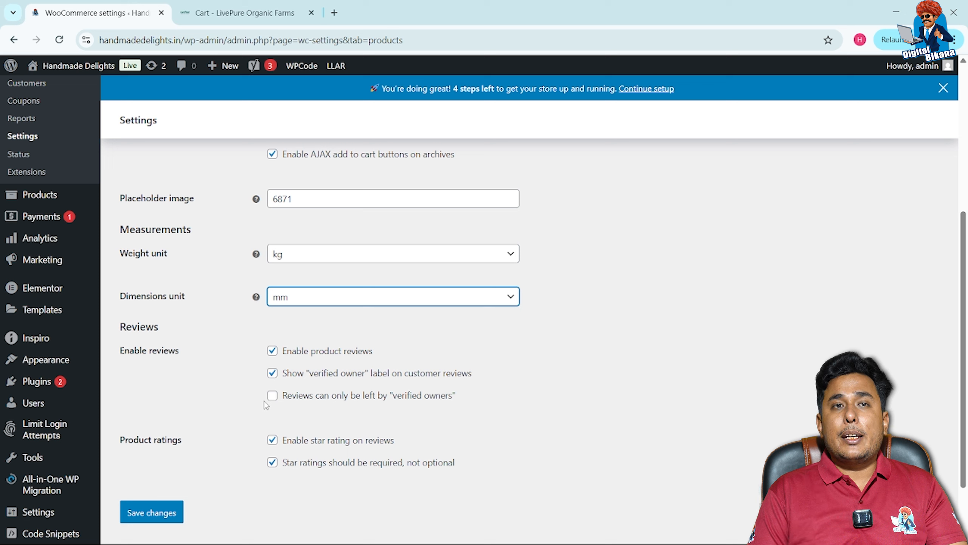
{"action": "left_click", "coordinate": [275, 397]}
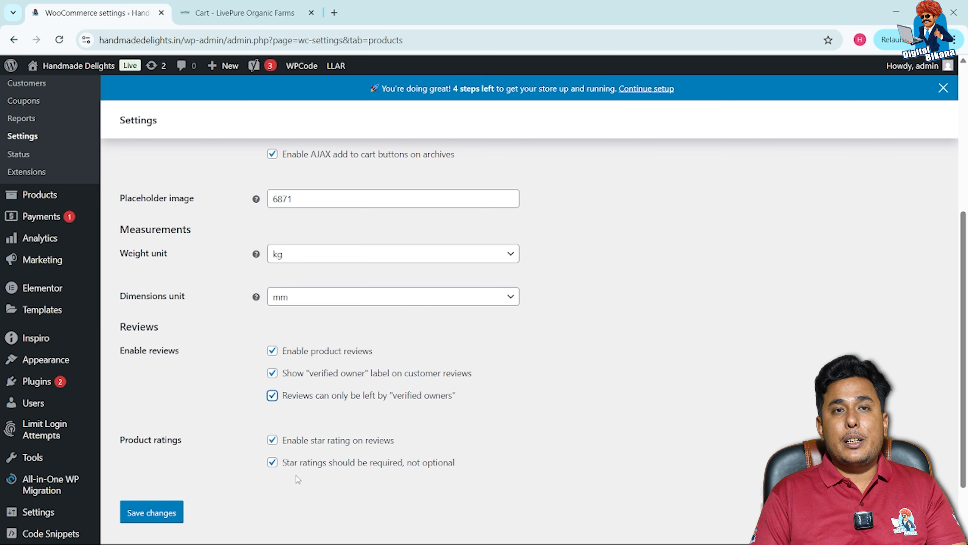
{"action": "left_click", "coordinate": [172, 513]}
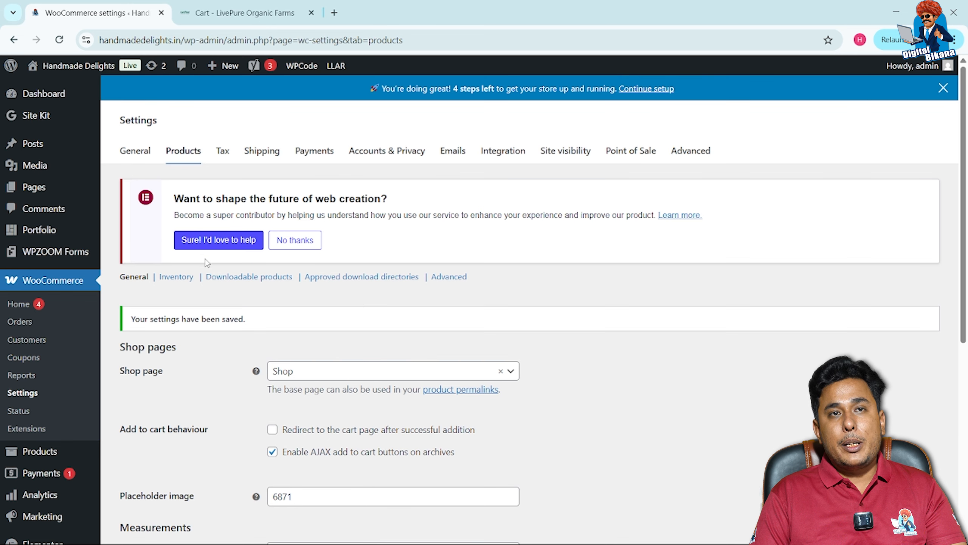
- Open the Inventory product settings and set the hold stock time for unpaid orders to 10 minutes
{"action": "left_click", "coordinate": [176, 277]}
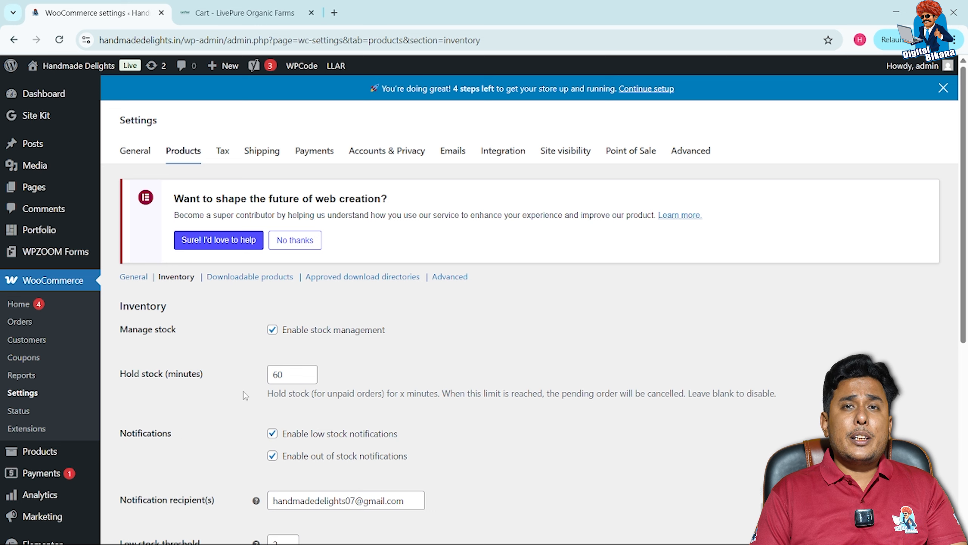
{"action": "scroll", "coordinate": [250, 410], "scroll_direction": "down", "scroll_amount": 1}
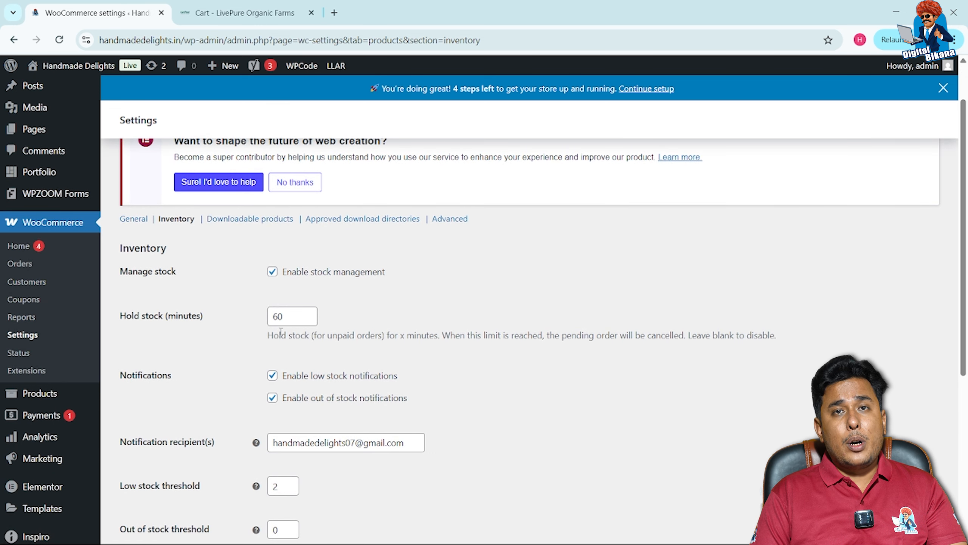
{"action": "left_click", "coordinate": [281, 320]}
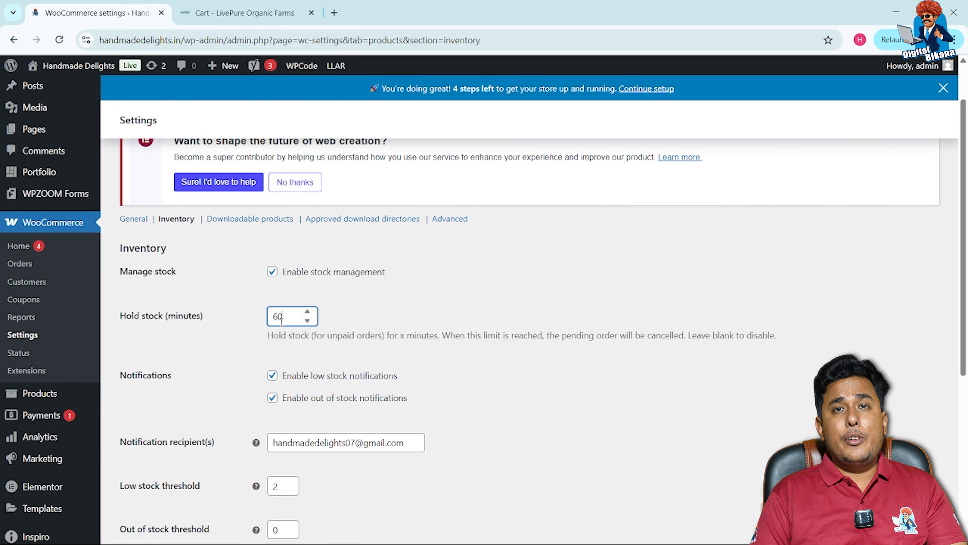
{"action": "left_click", "coordinate": [308, 321]}
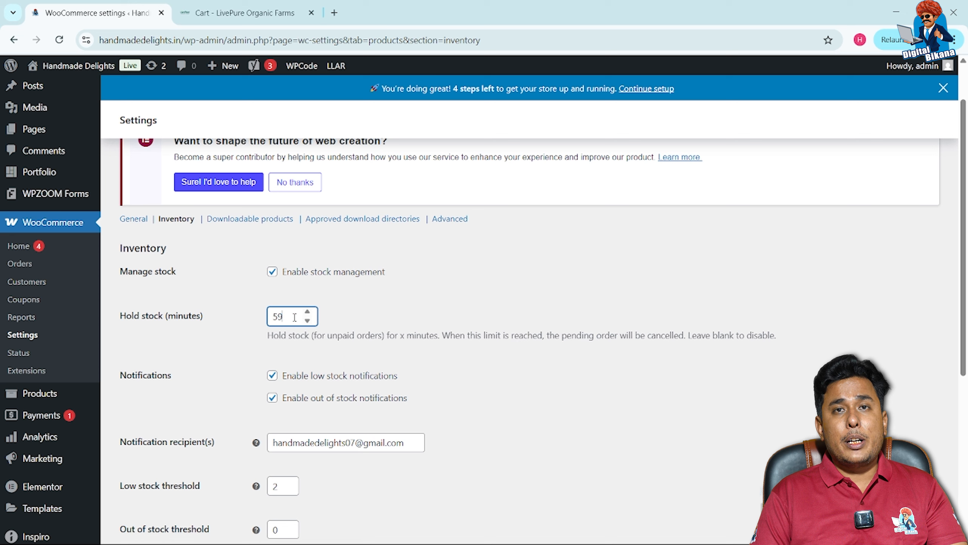
{"action": "key", "text": "BackSpace"}
{"action": "key", "text": "BackSpace"}
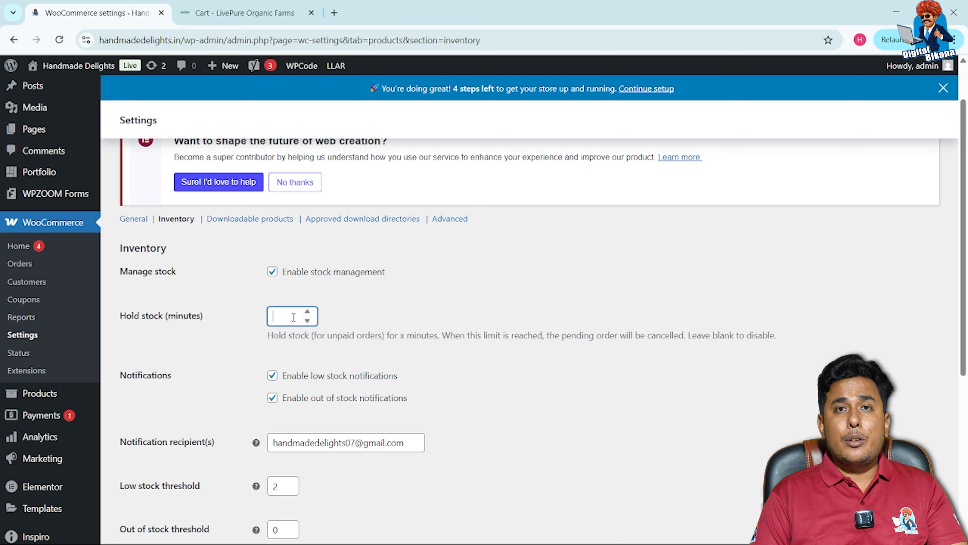
{"action": "type", "text": "10"}
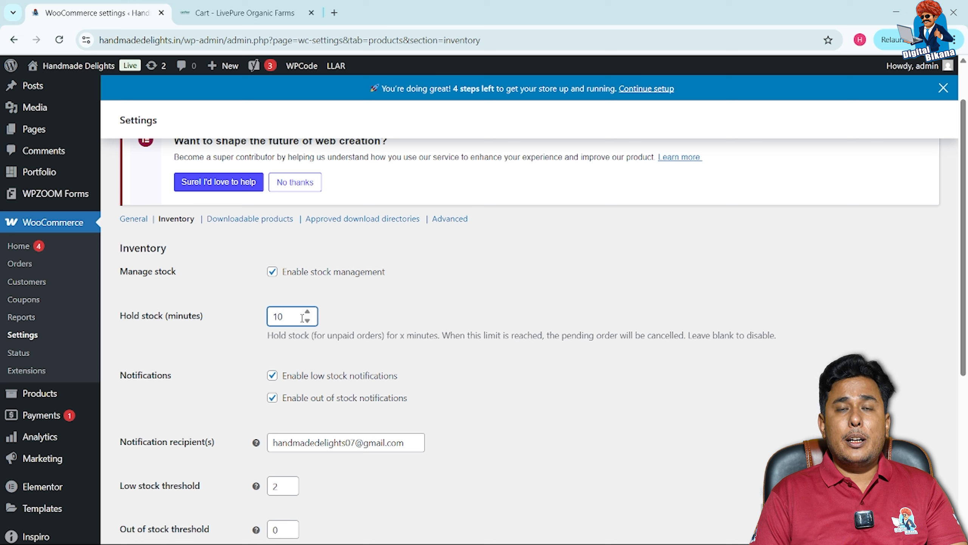
{"action": "left_click", "coordinate": [343, 320]}
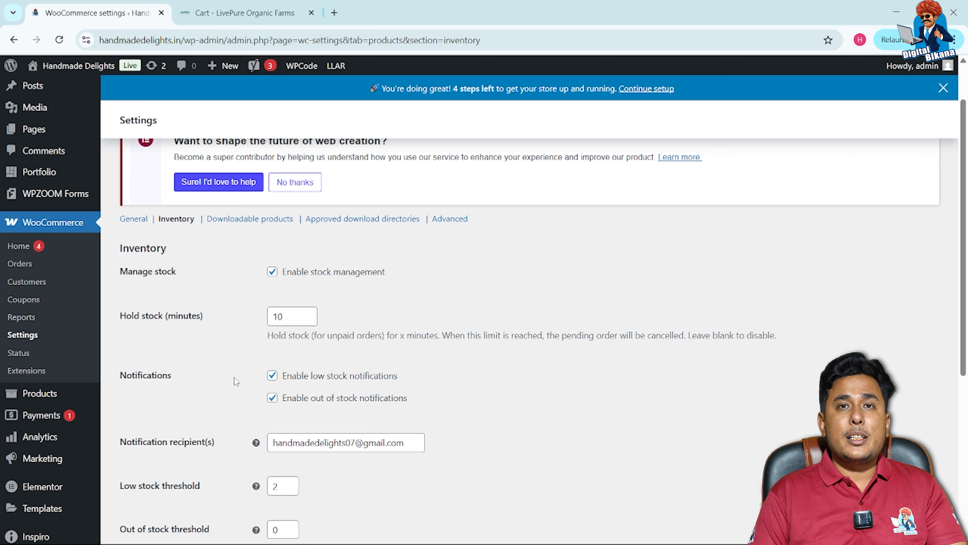
- Set the low stock threshold to 5 in the inventory settings
{"action": "scroll", "coordinate": [236, 380], "scroll_direction": "down", "scroll_amount": 2}
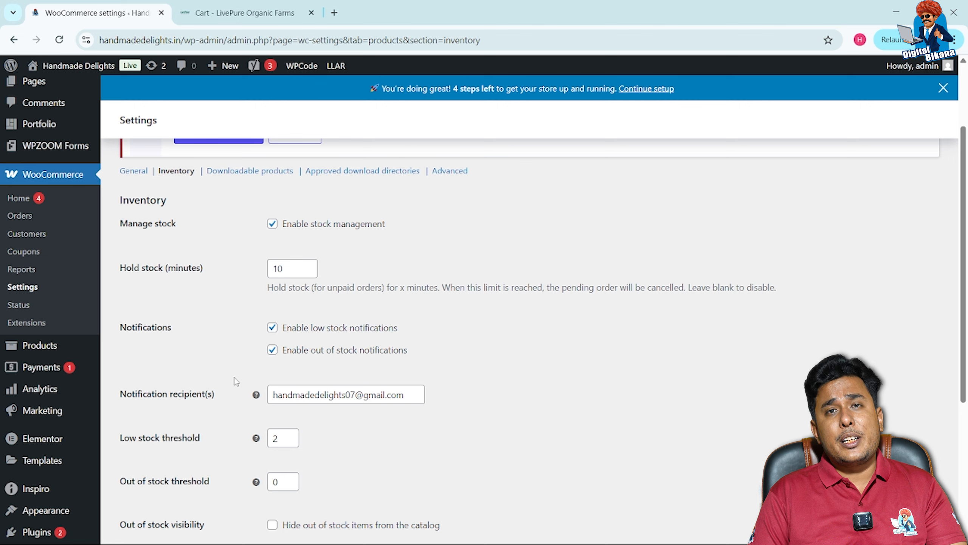
{"action": "scroll", "coordinate": [236, 381], "scroll_direction": "down", "scroll_amount": 1}
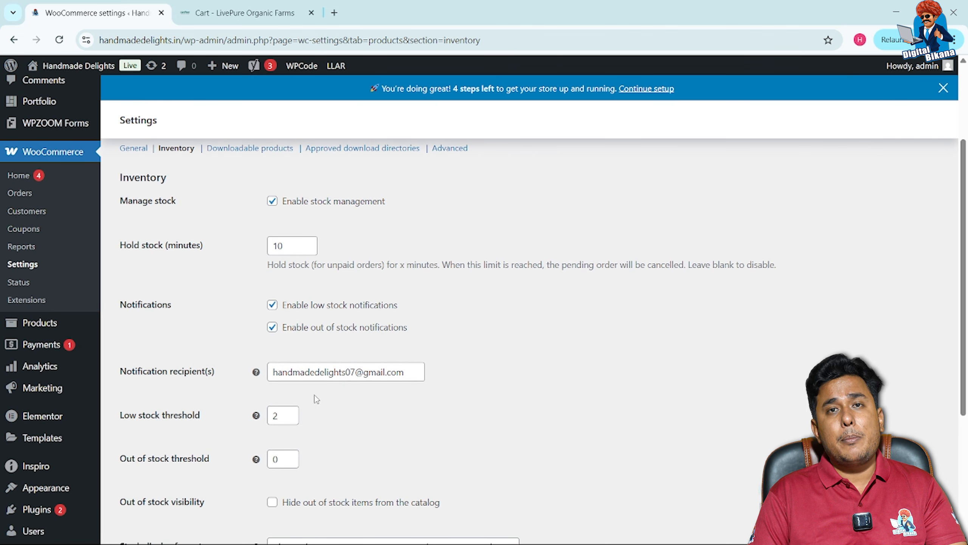
{"action": "scroll", "coordinate": [315, 398], "scroll_direction": "down", "scroll_amount": 1}
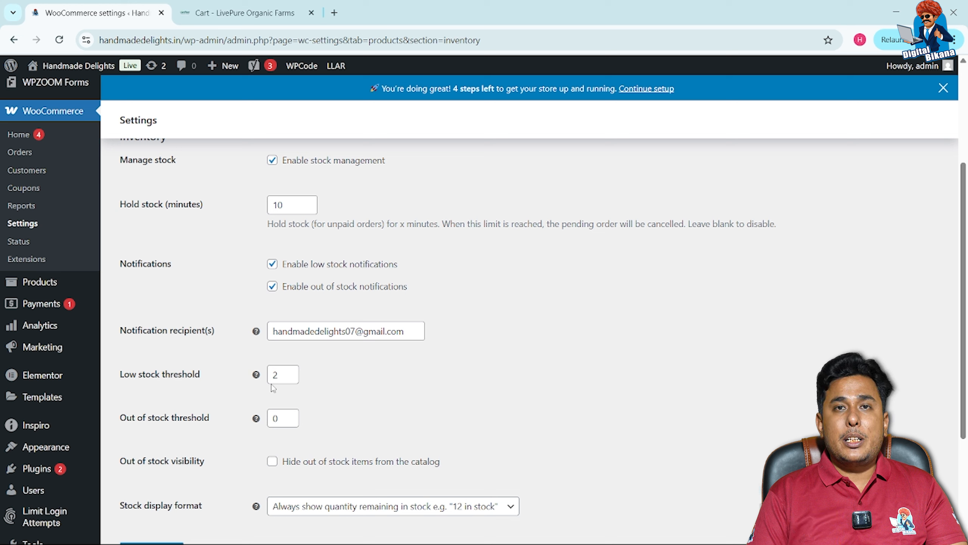
{"action": "left_click", "coordinate": [279, 375]}
{"action": "key", "text": "BackSpace"}
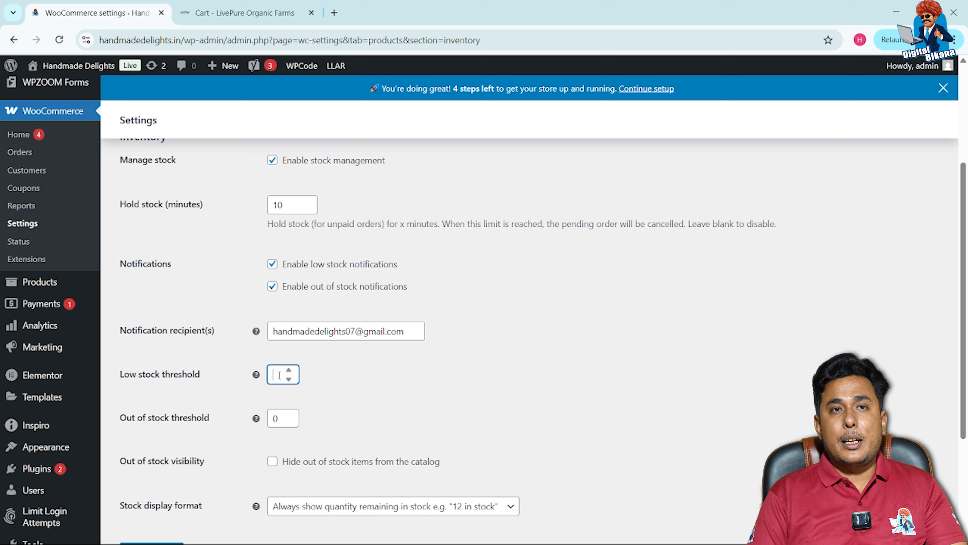
{"action": "type", "text": "5"}
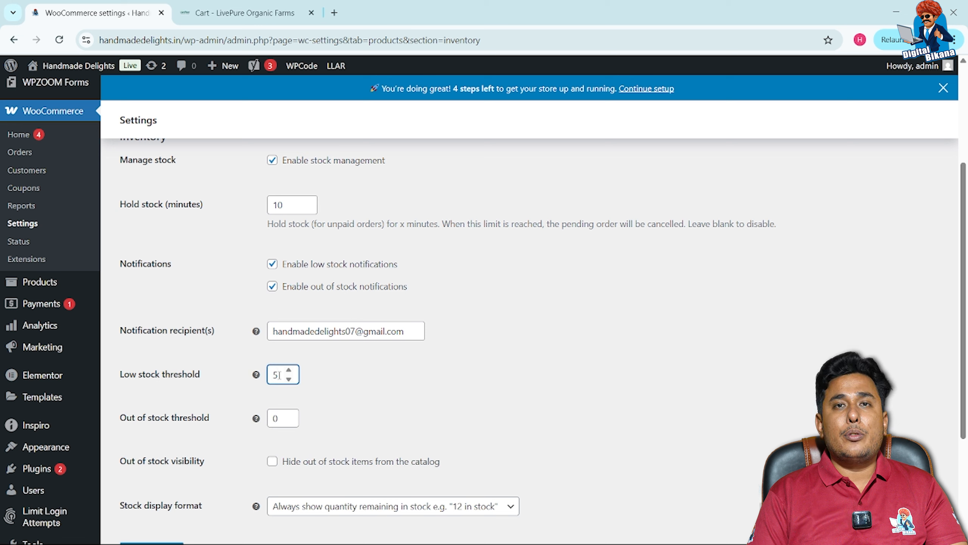
{"action": "left_click", "coordinate": [284, 417]}
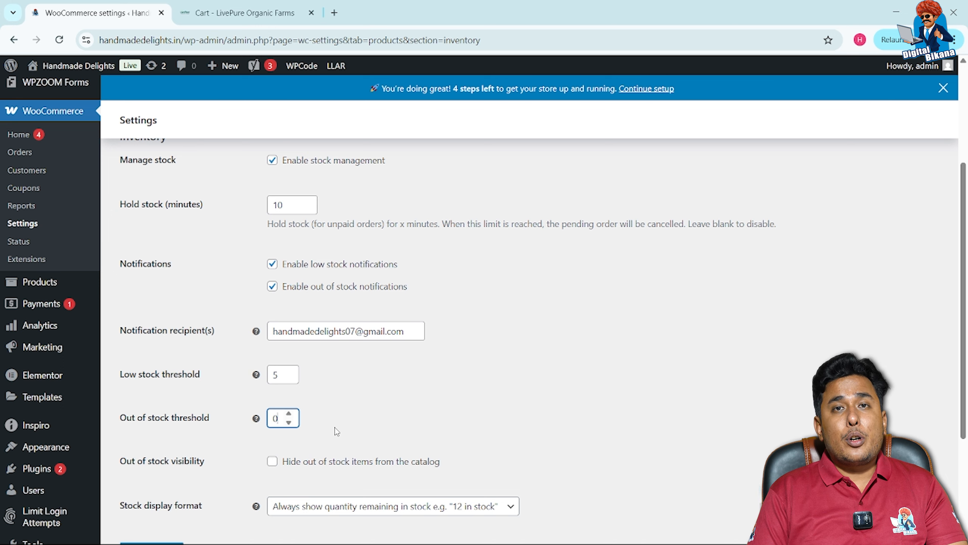
- Set the stock display format to "Never show quantity remaining in stock"
{"action": "scroll", "coordinate": [332, 449], "scroll_direction": "down", "scroll_amount": 2}
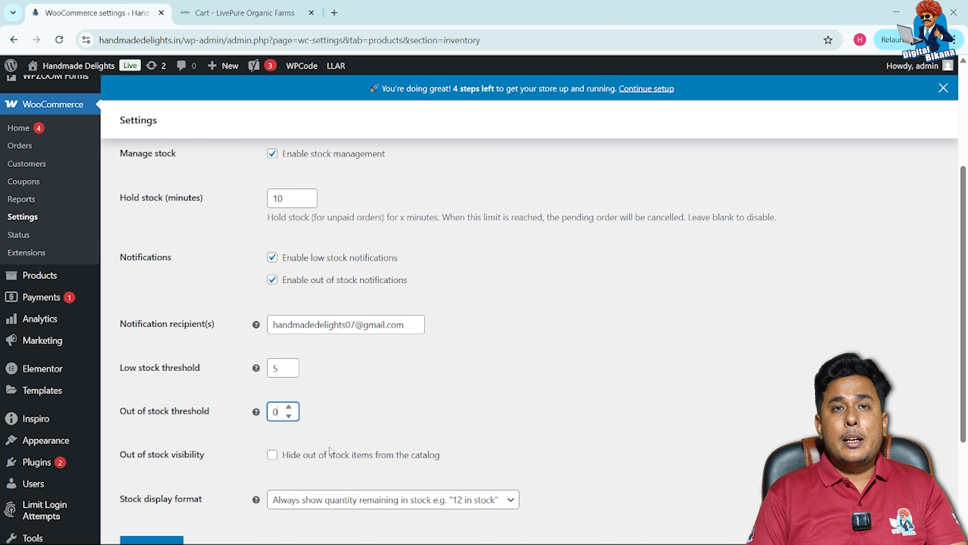
{"action": "left_click", "coordinate": [368, 437]}
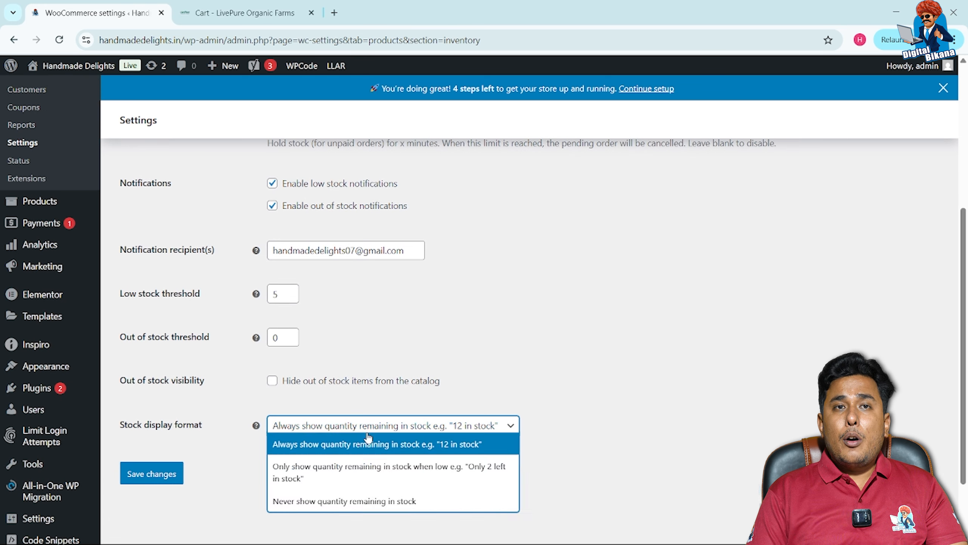
{"action": "left_click", "coordinate": [368, 435]}
{"action": "left_click", "coordinate": [376, 428]}
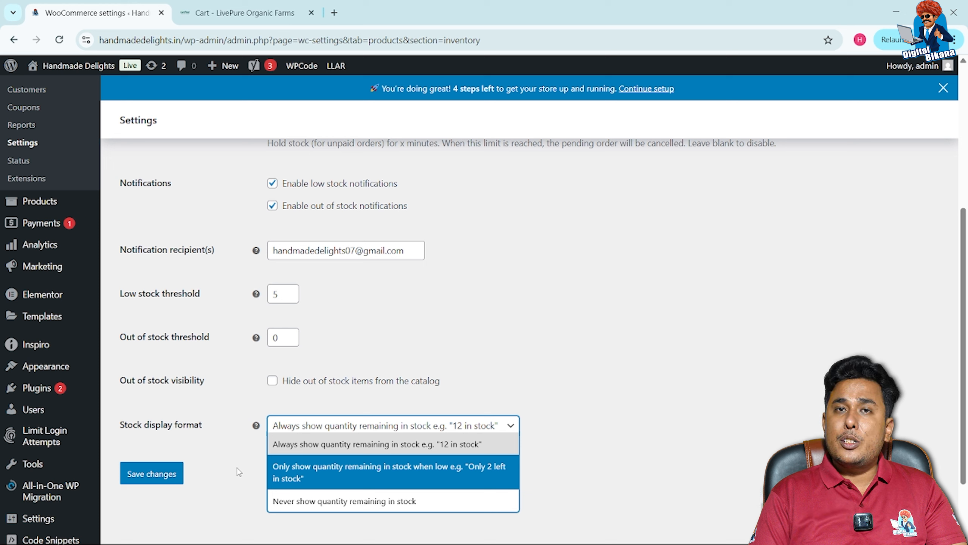
{"action": "left_click", "coordinate": [280, 501]}
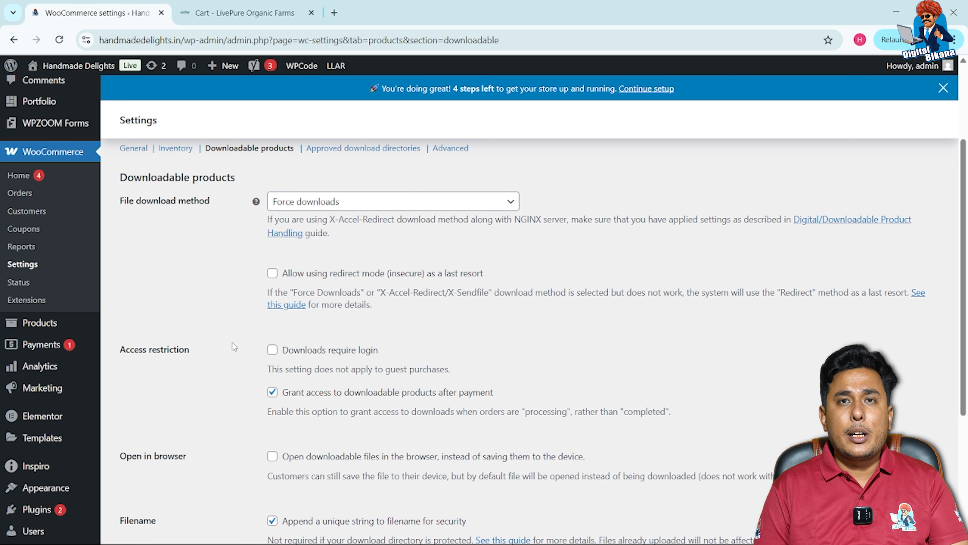
- Review the download method, access restriction, browser opening and filename options for downloadable products
{"action": "scroll", "coordinate": [235, 347], "scroll_direction": "down", "scroll_amount": 3}
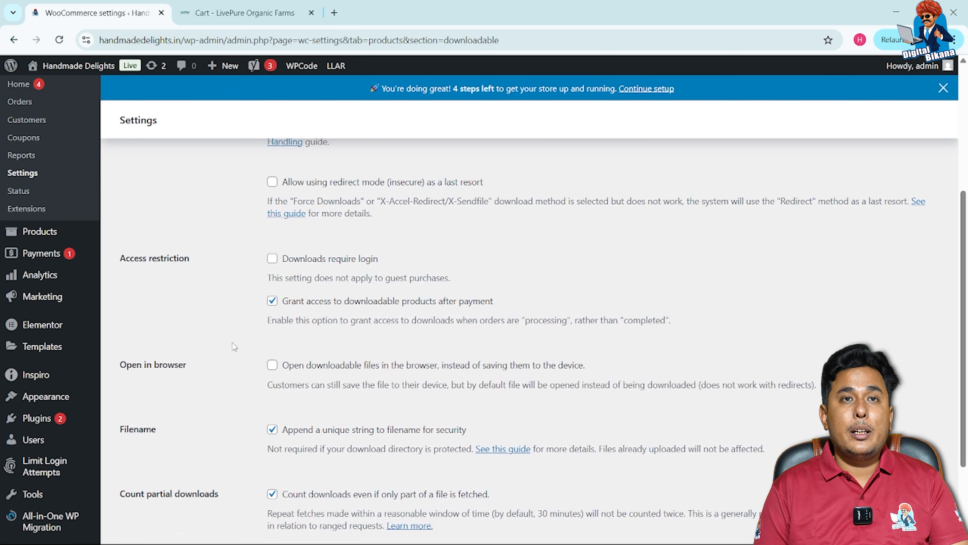
{"action": "scroll", "coordinate": [234, 347], "scroll_direction": "up", "scroll_amount": 1}
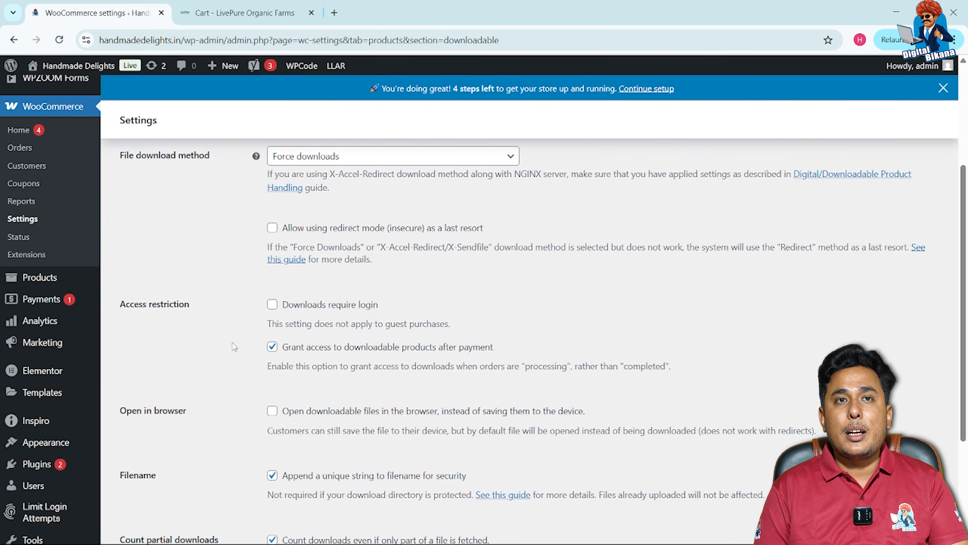
{"action": "scroll", "coordinate": [235, 347], "scroll_direction": "down", "scroll_amount": 1}
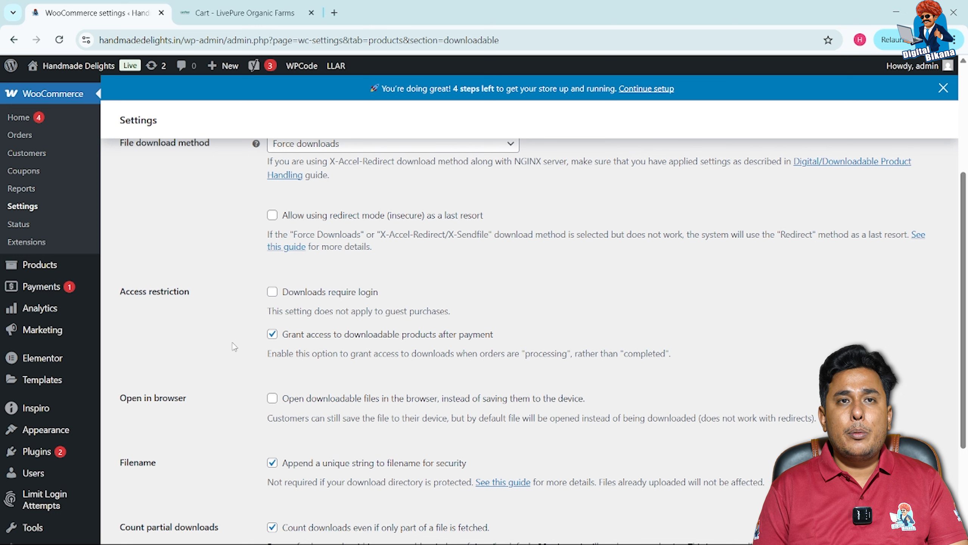
- Review the remaining downloadable product options through partial download counting, and open the approved download directories list
{"action": "scroll", "coordinate": [233, 346], "scroll_direction": "down", "scroll_amount": 1}
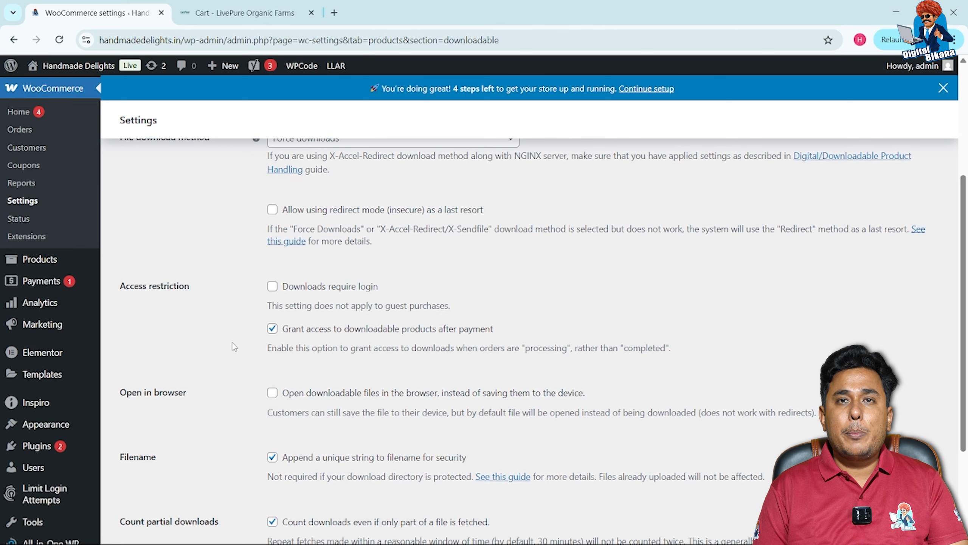
{"action": "scroll", "coordinate": [234, 347], "scroll_direction": "down", "scroll_amount": 1}
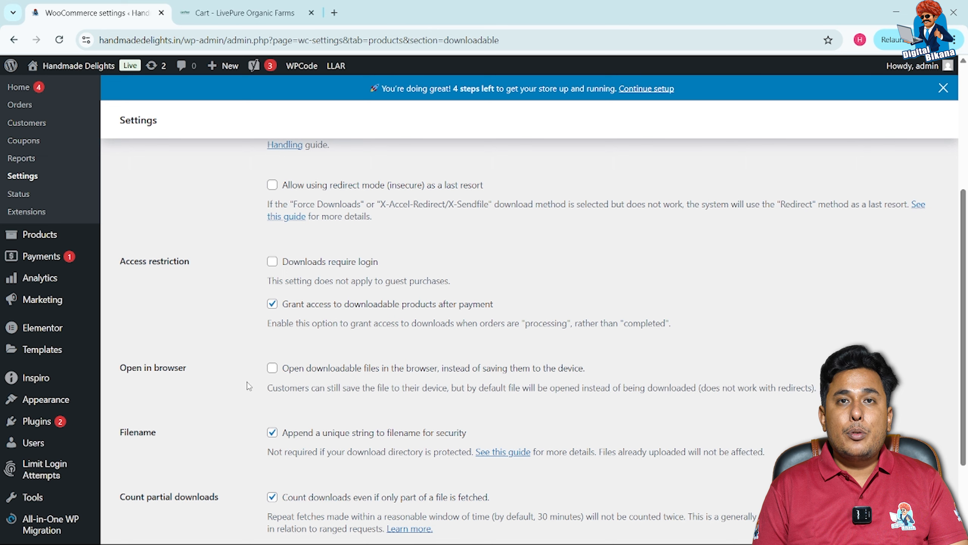
{"action": "scroll", "coordinate": [249, 386], "scroll_direction": "down", "scroll_amount": 1}
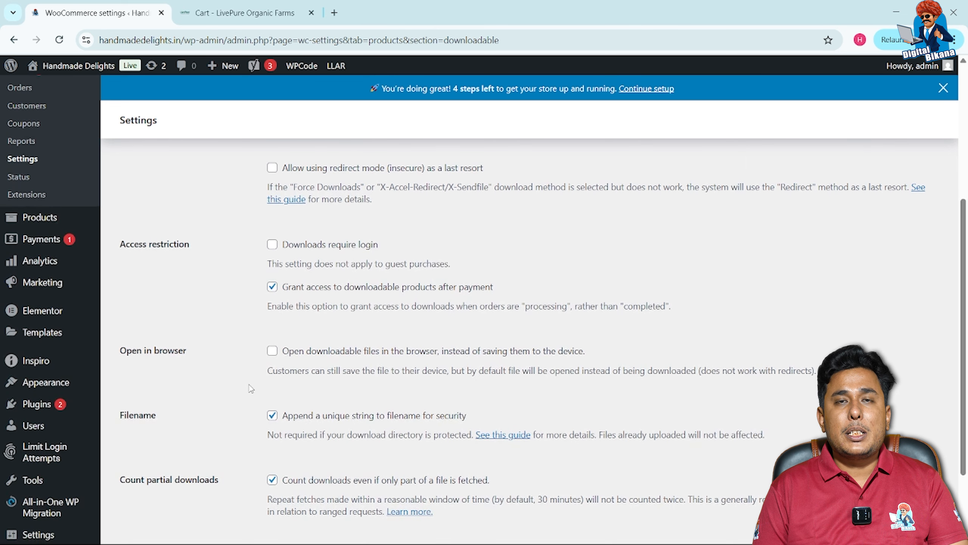
{"action": "scroll", "coordinate": [251, 389], "scroll_direction": "down", "scroll_amount": 1}
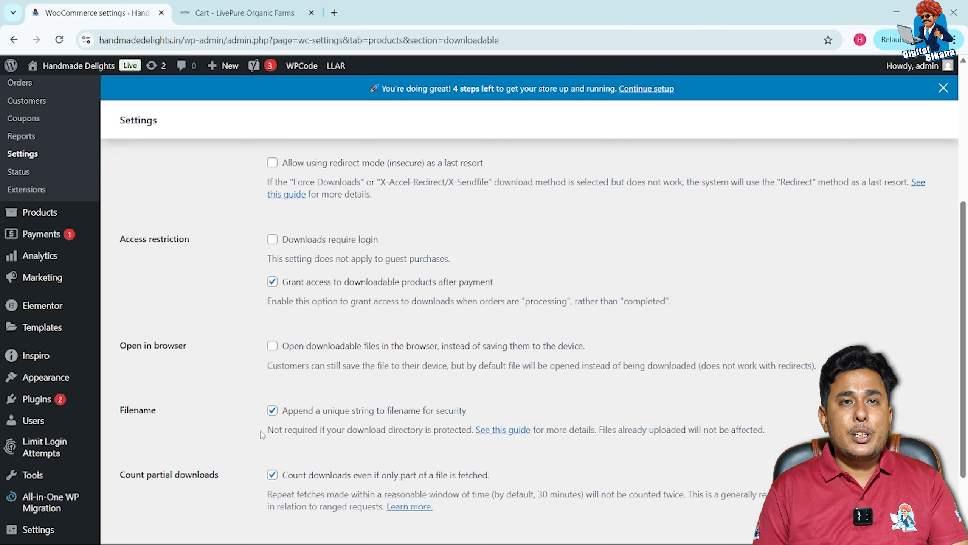
{"action": "scroll", "coordinate": [261, 435], "scroll_direction": "down", "scroll_amount": 1}
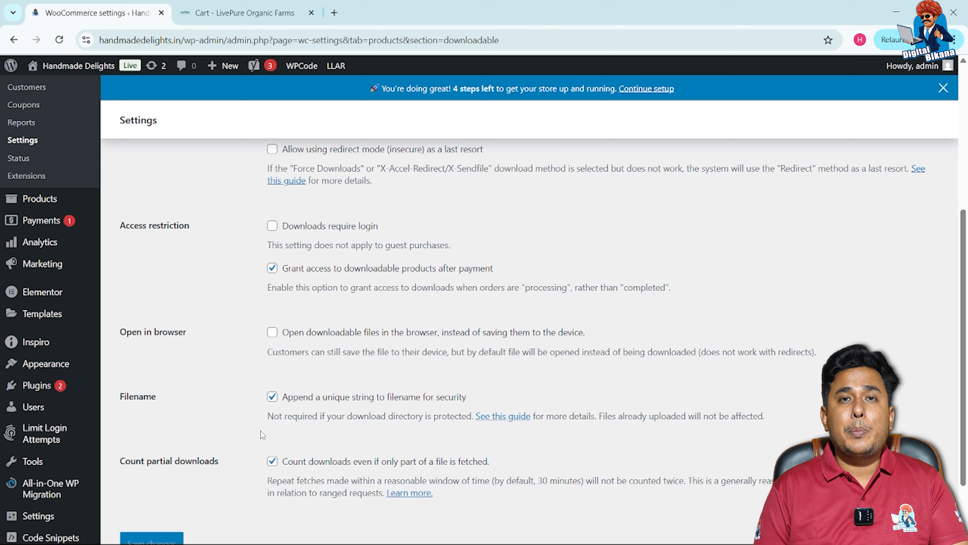
{"action": "scroll", "coordinate": [261, 436], "scroll_direction": "down", "scroll_amount": 1}
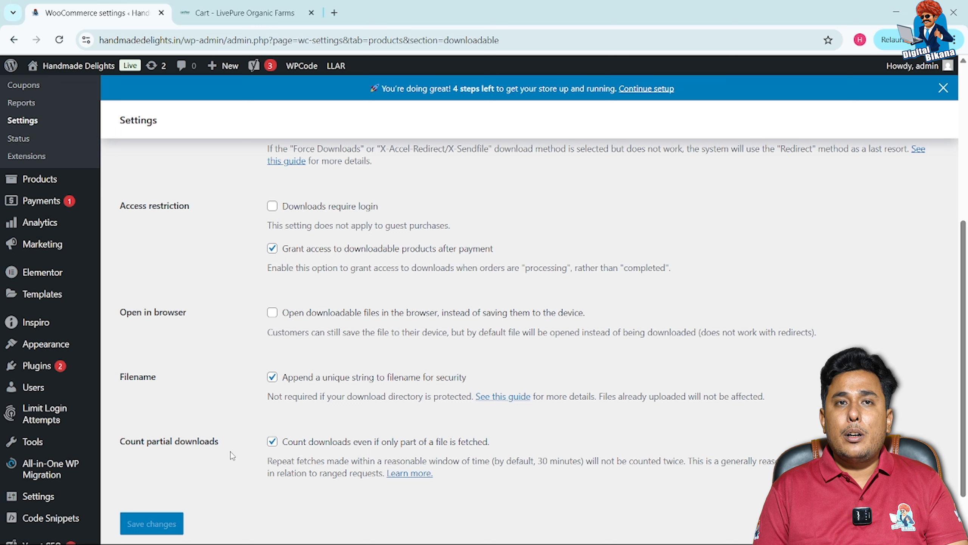
{"action": "scroll", "coordinate": [231, 456], "scroll_direction": "down", "scroll_amount": 1}
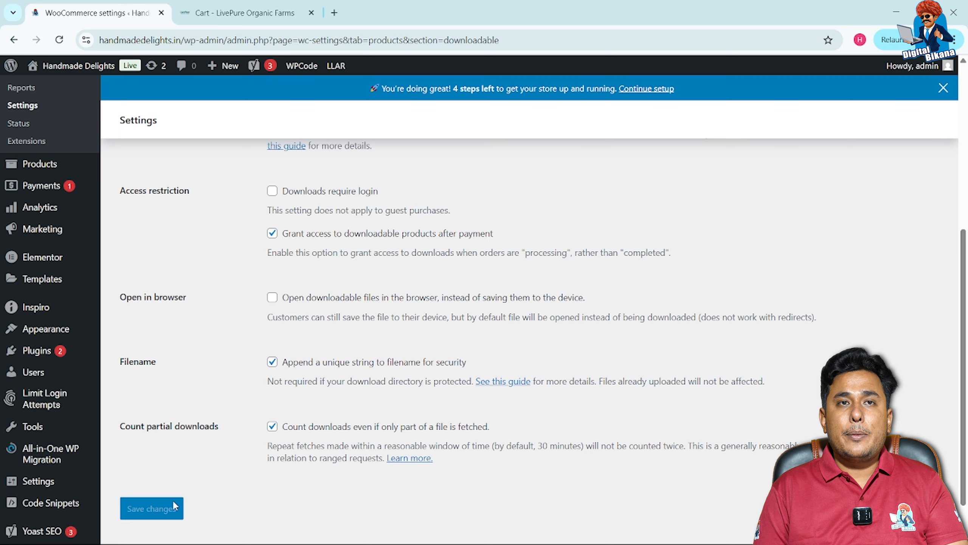
{"action": "scroll", "coordinate": [225, 477], "scroll_direction": "up", "scroll_amount": 7}
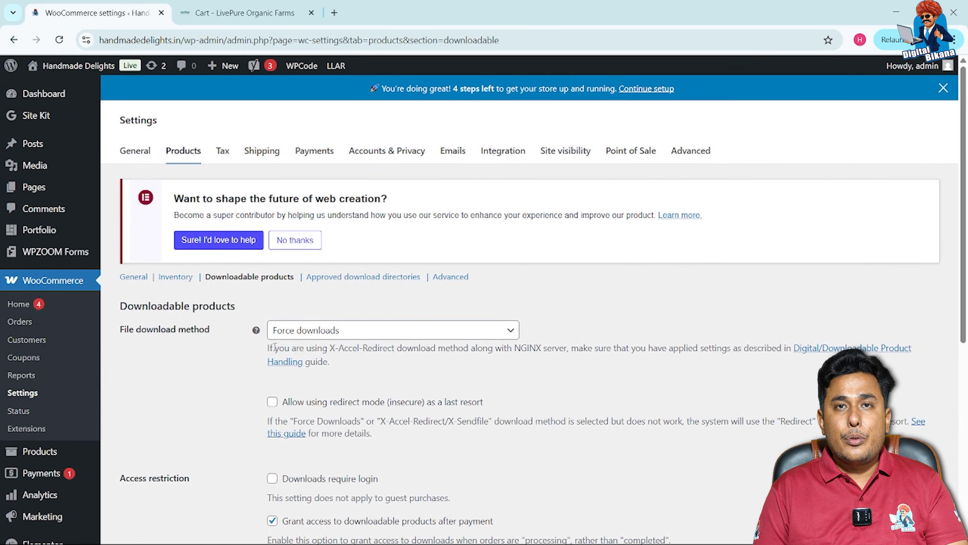
{"action": "left_click", "coordinate": [336, 278]}
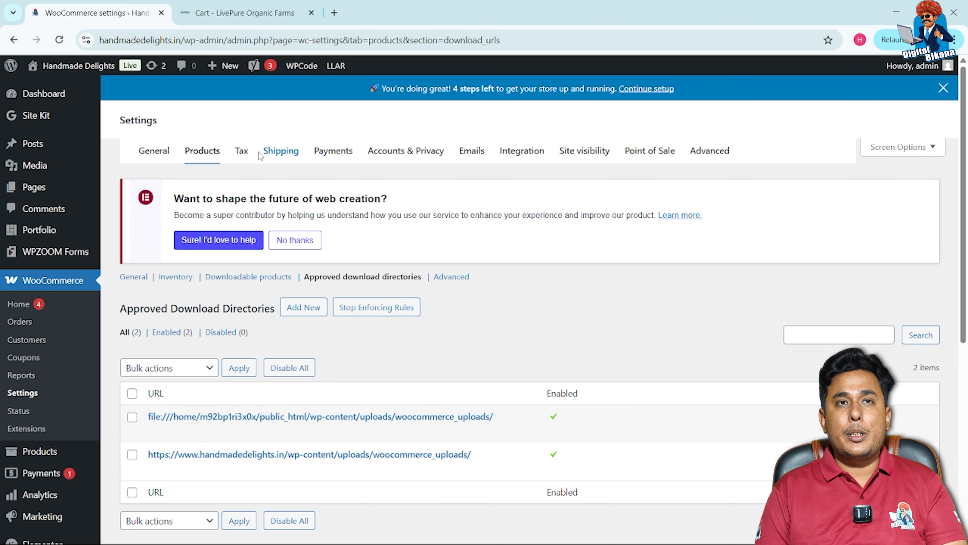
- Open the Tax settings and base tax calculation on the customer shipping address
{"action": "left_click", "coordinate": [243, 152]}
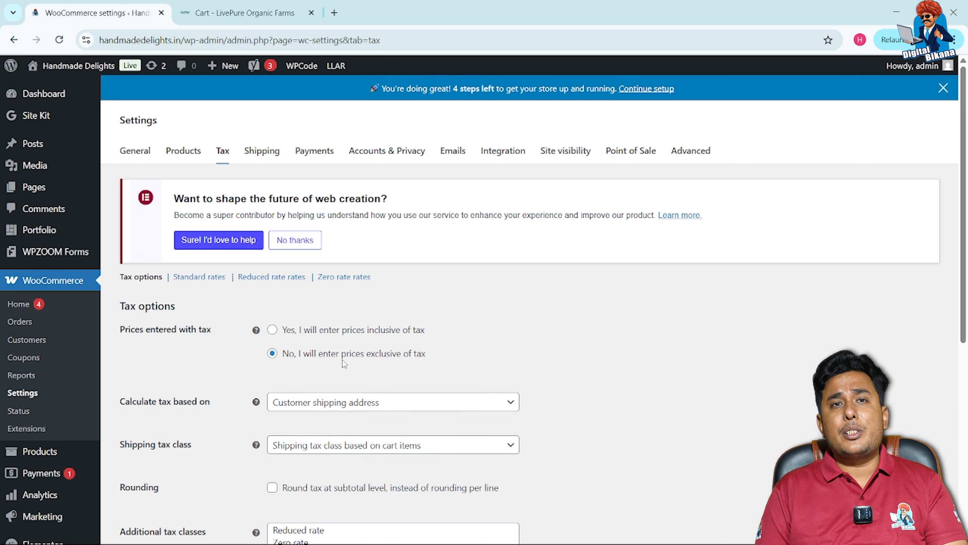
{"action": "scroll", "coordinate": [345, 363], "scroll_direction": "down", "scroll_amount": 1}
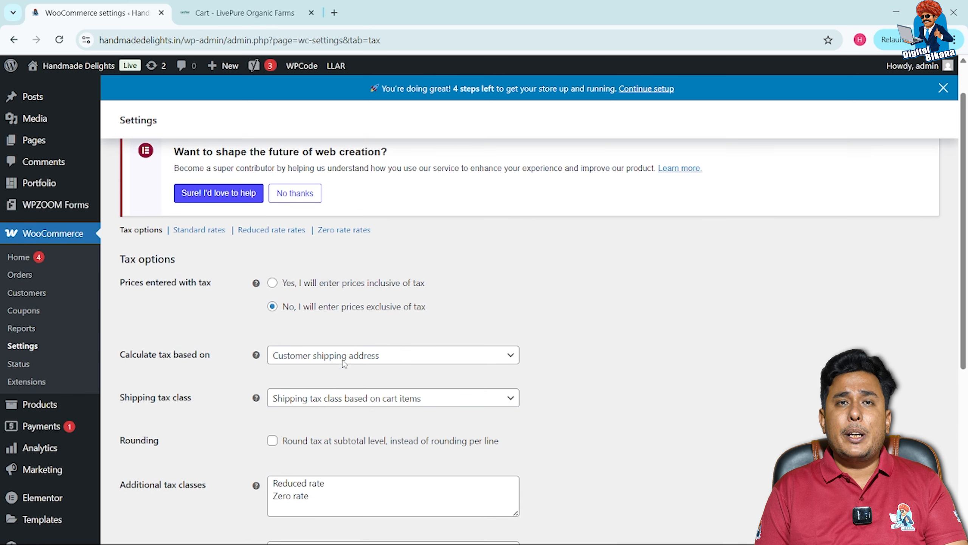
{"action": "left_click", "coordinate": [425, 361]}
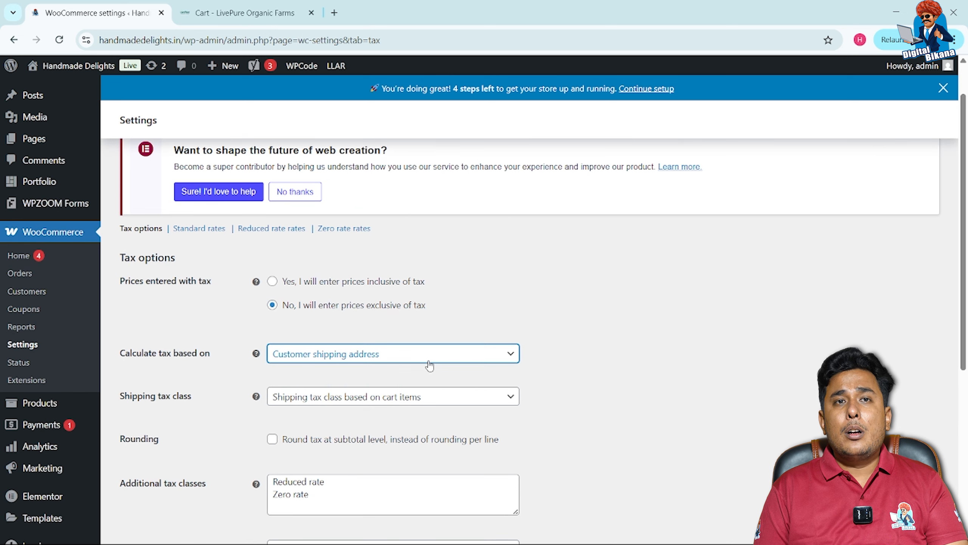
{"action": "left_click", "coordinate": [450, 360]}
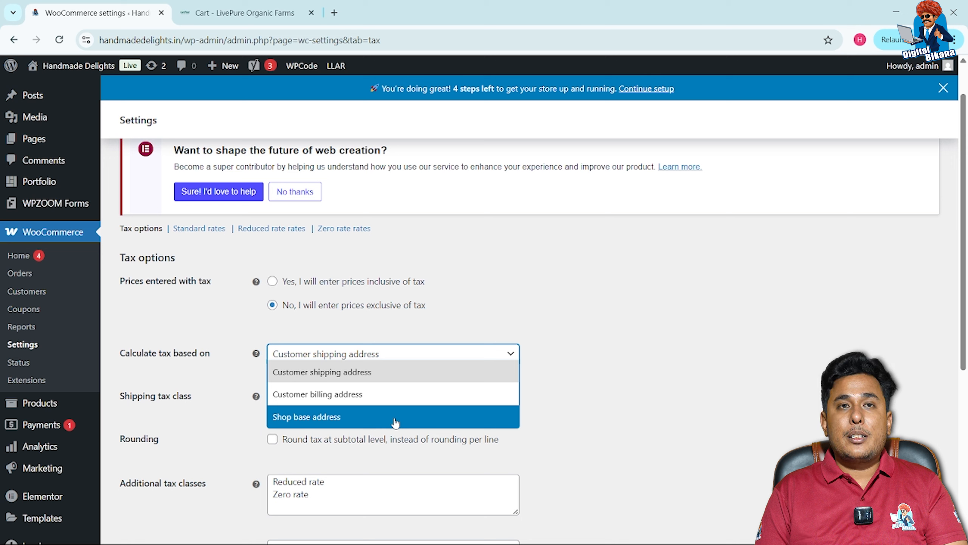
{"action": "left_click", "coordinate": [390, 375]}
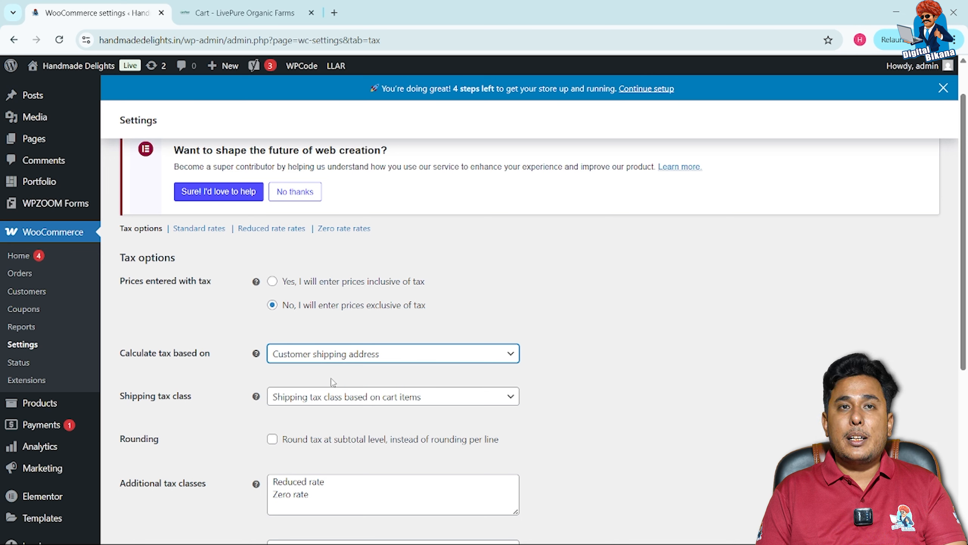
- Base the shipping tax class on cart items and enable rounding tax at subtotal level instead of per line
{"action": "left_click", "coordinate": [418, 404]}
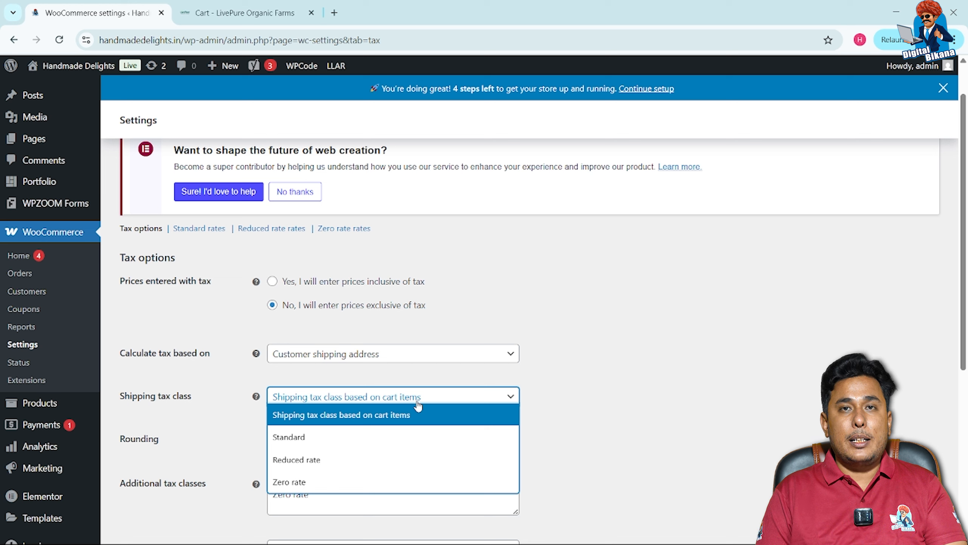
{"action": "left_click", "coordinate": [413, 415]}
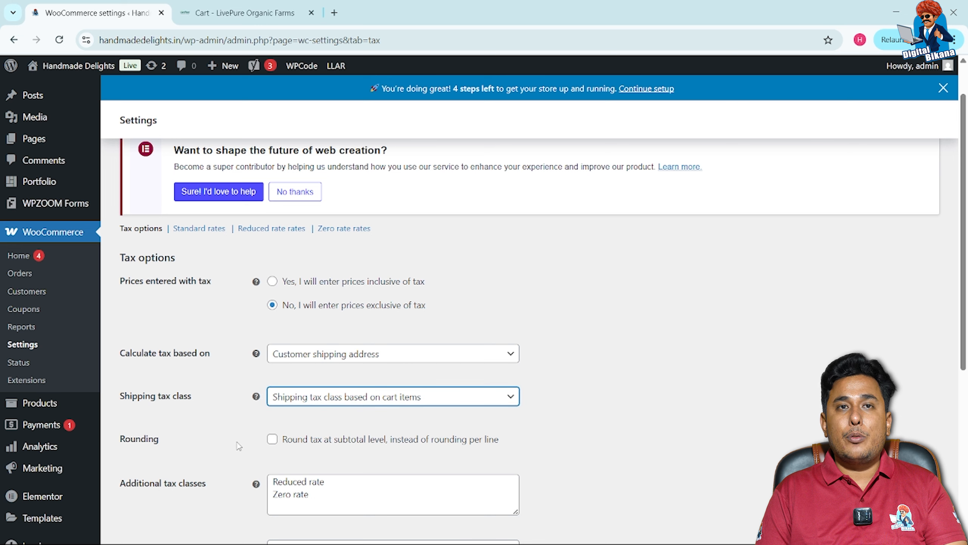
{"action": "scroll", "coordinate": [239, 446], "scroll_direction": "down", "scroll_amount": 1}
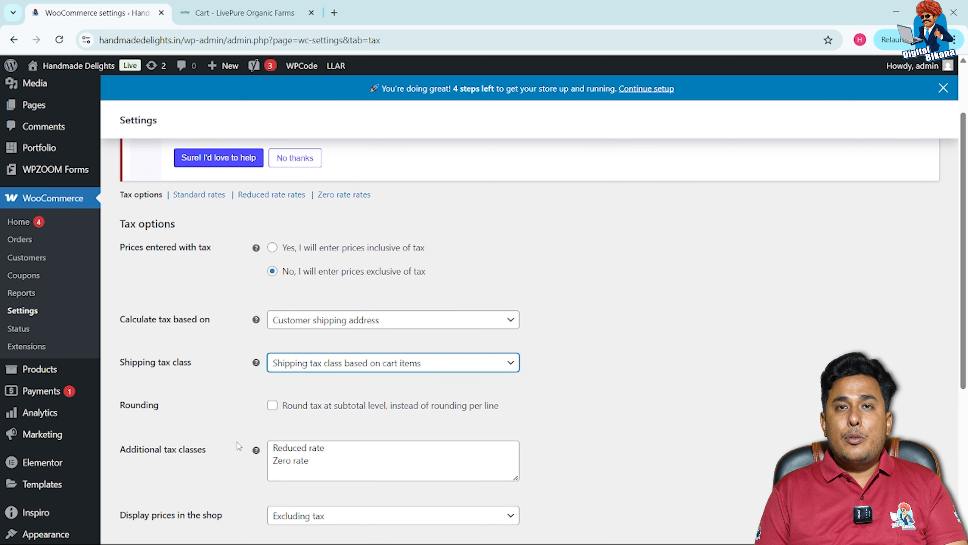
{"action": "left_click", "coordinate": [273, 406]}
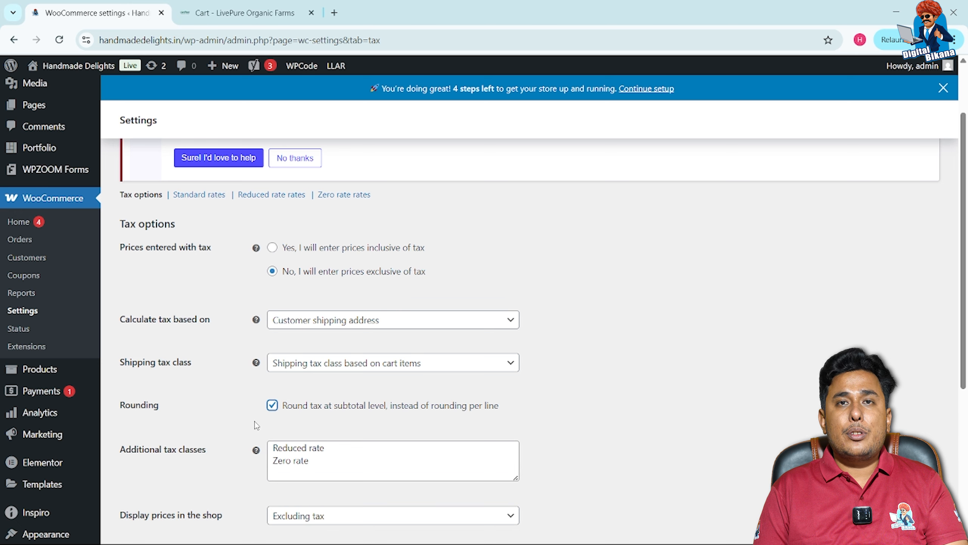
- Add "12% rate" as a new line in the additional tax classes
{"action": "scroll", "coordinate": [256, 426], "scroll_direction": "down", "scroll_amount": 2}
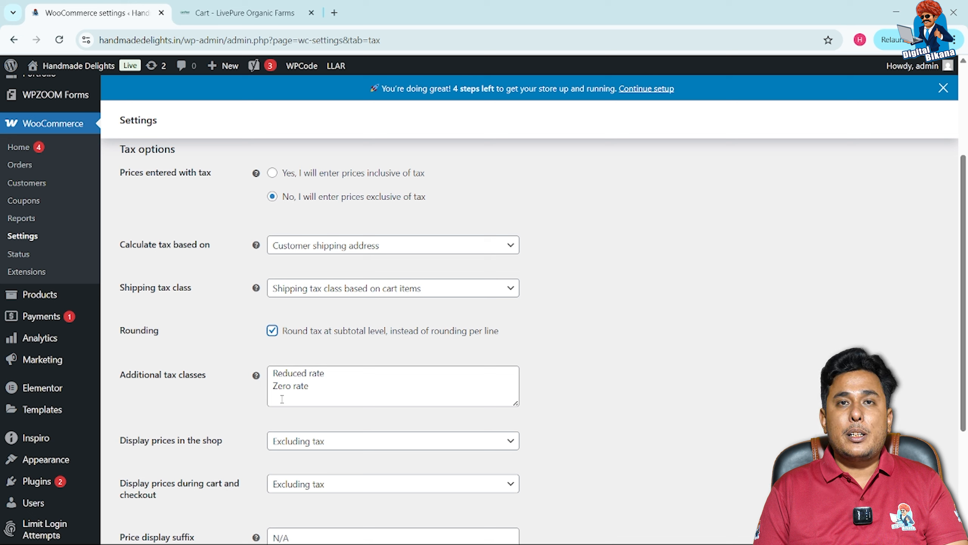
{"action": "left_click", "coordinate": [282, 399]}
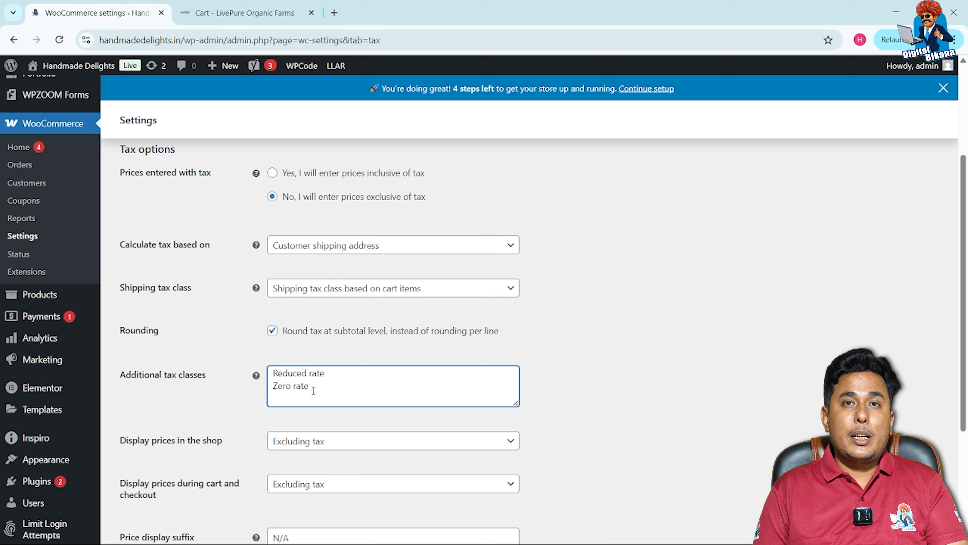
{"action": "type", "text": "12"}
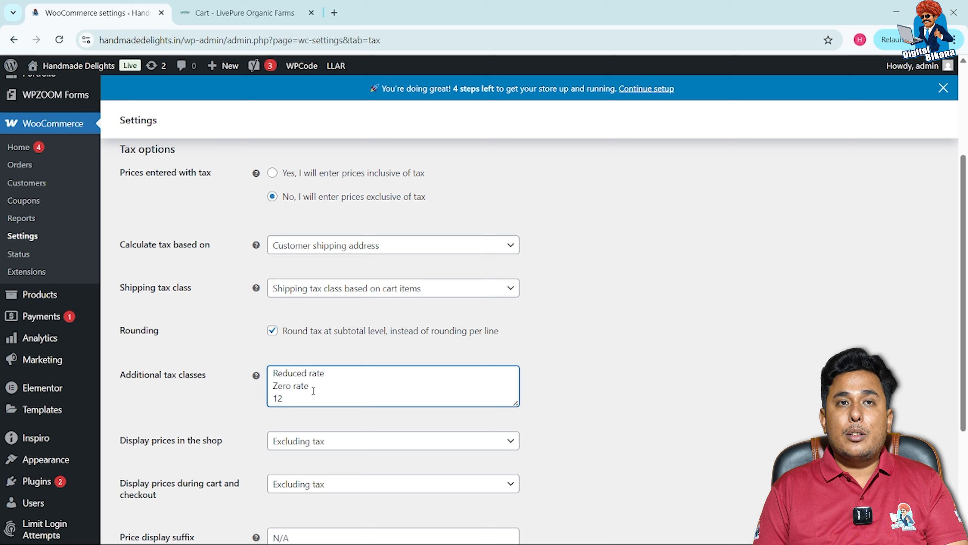
{"action": "type", "text": "%"}
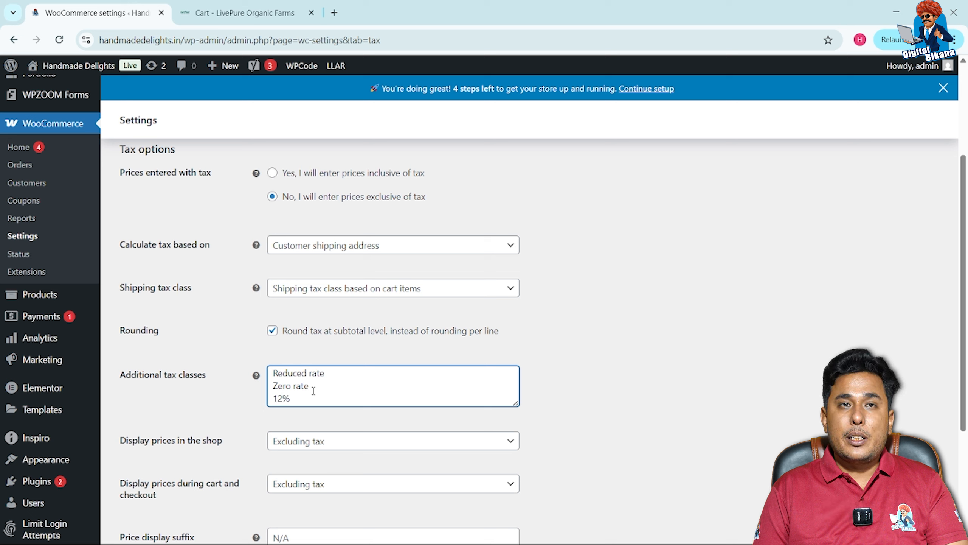
{"action": "type", "text": " rate"}
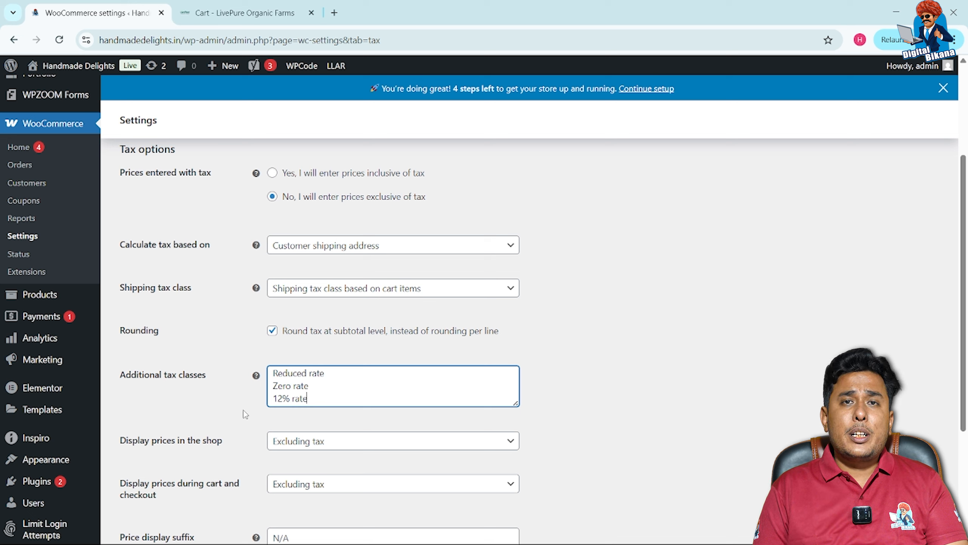
- Remove the "Reduced rate" line from the additional tax classes
{"action": "scroll", "coordinate": [245, 415], "scroll_direction": "down", "scroll_amount": 1}
{"action": "left_click", "coordinate": [331, 339]}
{"action": "key", "text": "BackSpace"}
{"action": "key", "text": "BackSpace"}
{"action": "key", "text": "BackSpace"}
{"action": "key", "text": "BackSpace"}
{"action": "key", "text": "BackSpace"}
{"action": "key", "text": "BackSpace"}
{"action": "key", "text": "BackSpace"}
{"action": "key", "text": "BackSpace"}
{"action": "key", "text": "BackSpace"}
{"action": "key", "text": "BackSpace"}
{"action": "key", "text": "BackSpace"}
{"action": "key", "text": "BackSpace"}
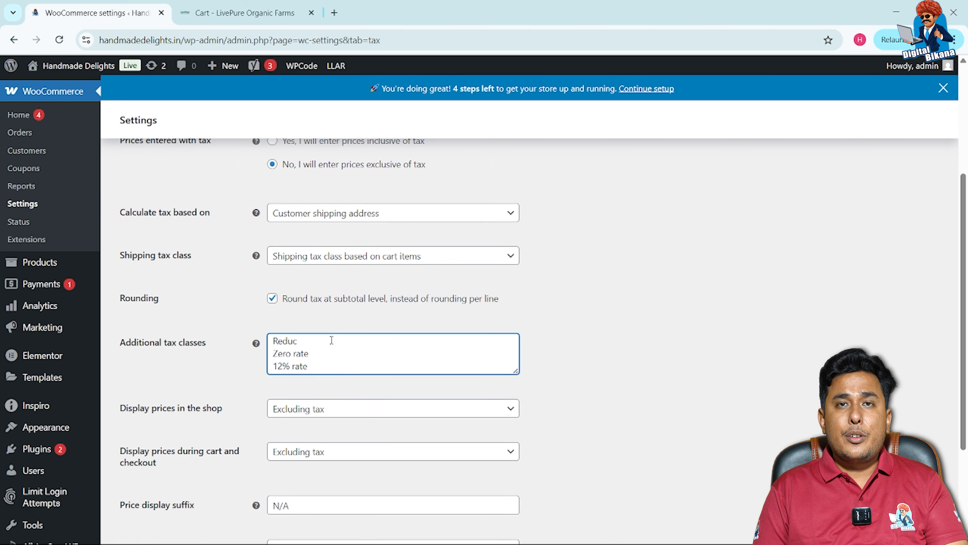
{"action": "left_click", "coordinate": [274, 354]}
{"action": "key", "text": "BackSpace"}
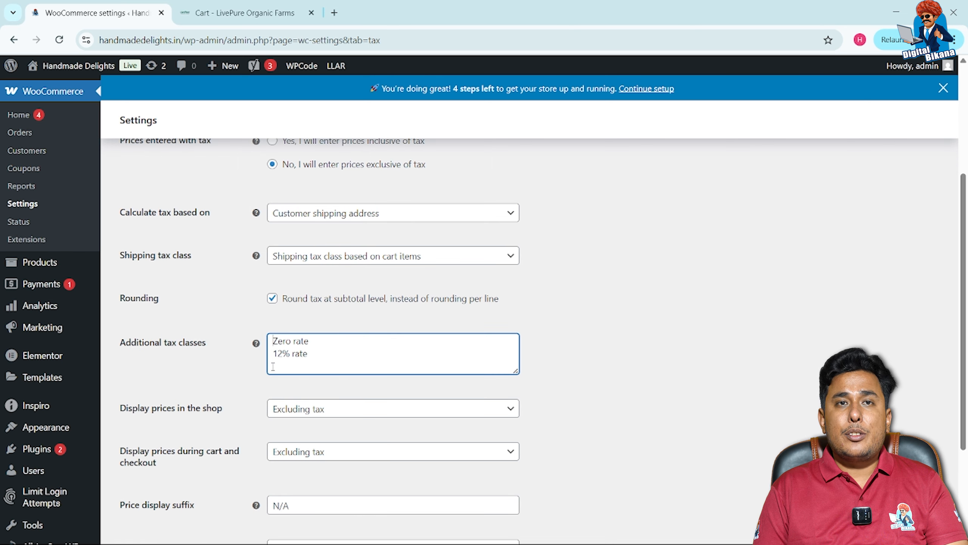
{"action": "left_click", "coordinate": [251, 403]}
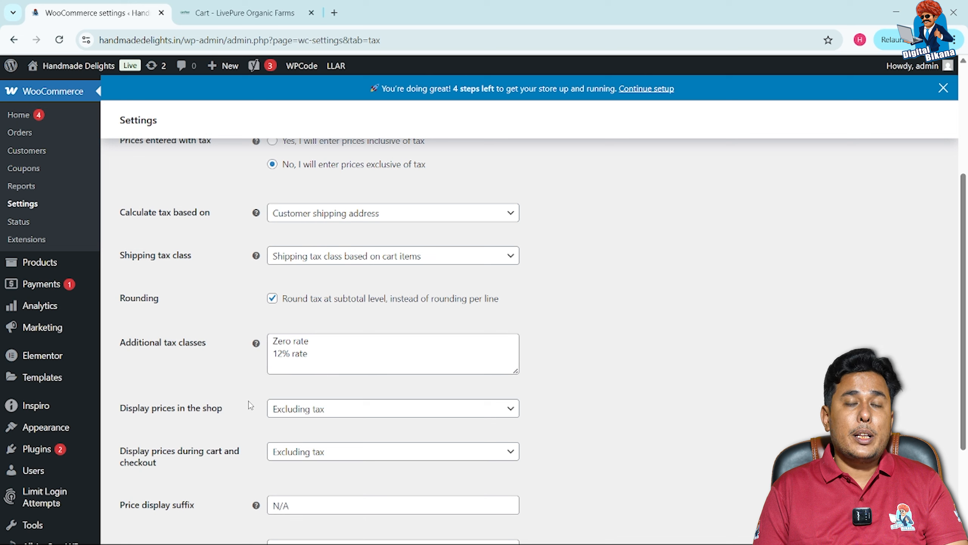
- Review the tax display options for shop prices and for cart and checkout prices
{"action": "left_click", "coordinate": [344, 416]}
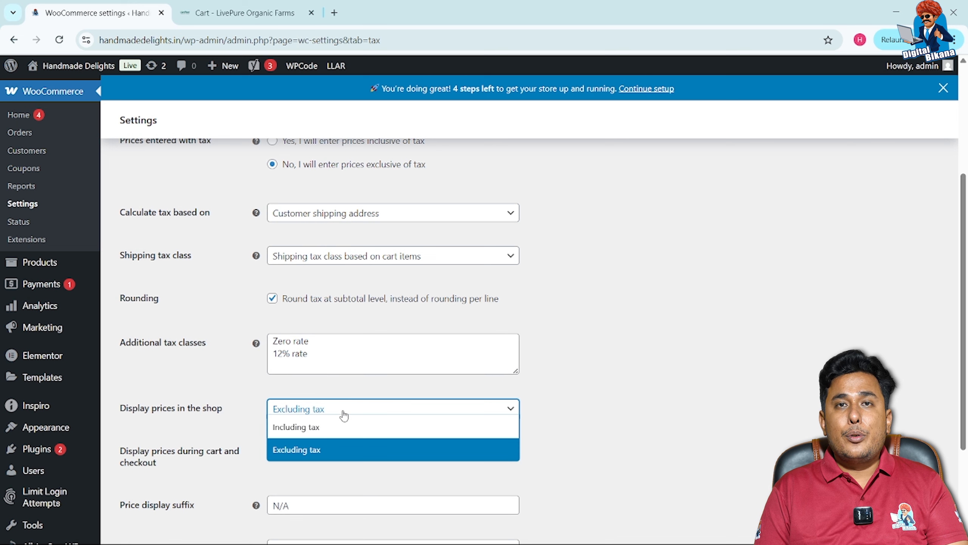
{"action": "left_click", "coordinate": [344, 415]}
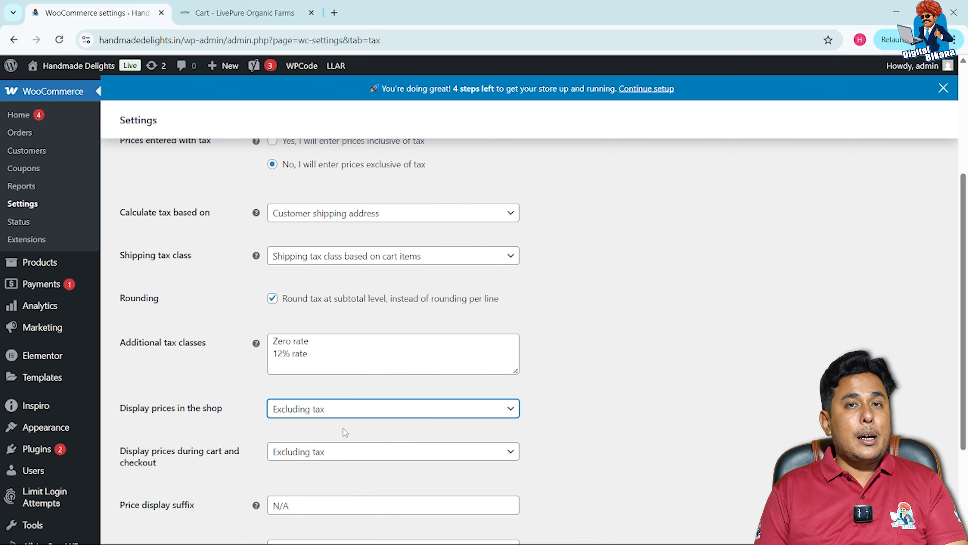
{"action": "scroll", "coordinate": [345, 432], "scroll_direction": "down", "scroll_amount": 2}
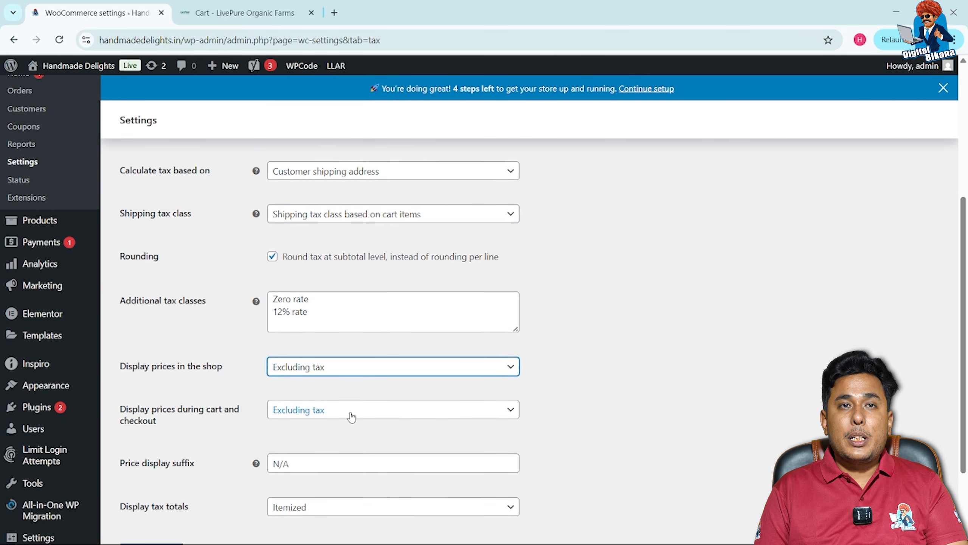
{"action": "scroll", "coordinate": [337, 442], "scroll_direction": "down", "scroll_amount": 1}
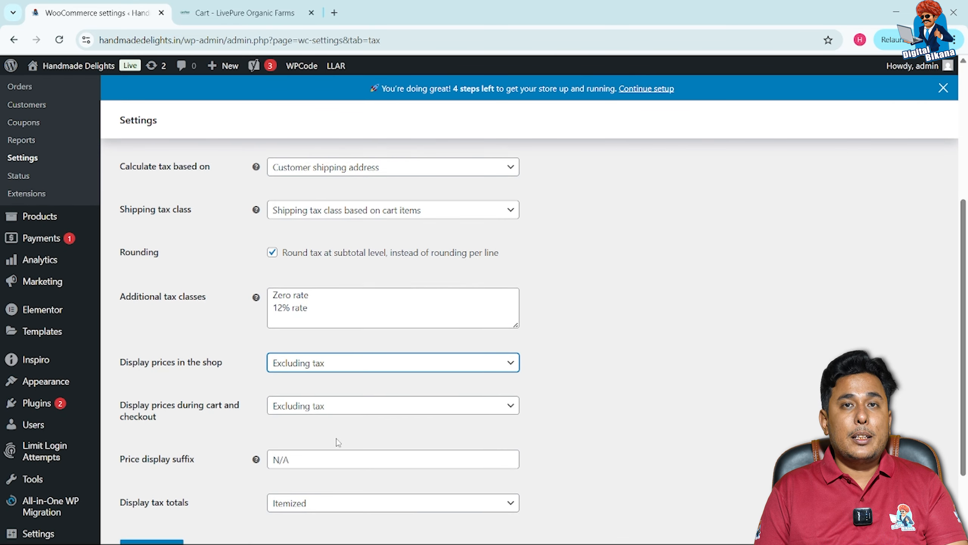
- Set the price display suffix to "Exclusive of Taxes"
{"action": "scroll", "coordinate": [337, 442], "scroll_direction": "down", "scroll_amount": 2}
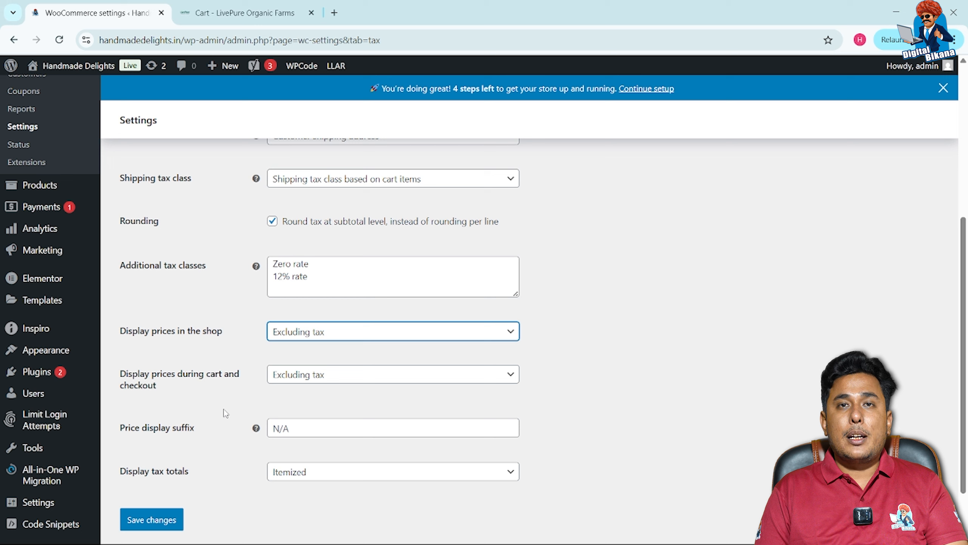
{"action": "left_click", "coordinate": [302, 429]}
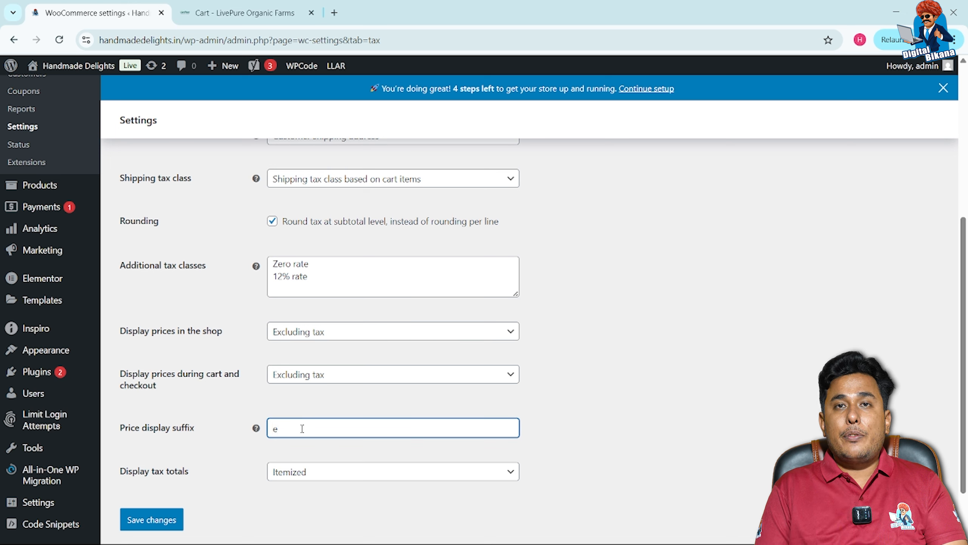
{"action": "type", "text": "Exc"}
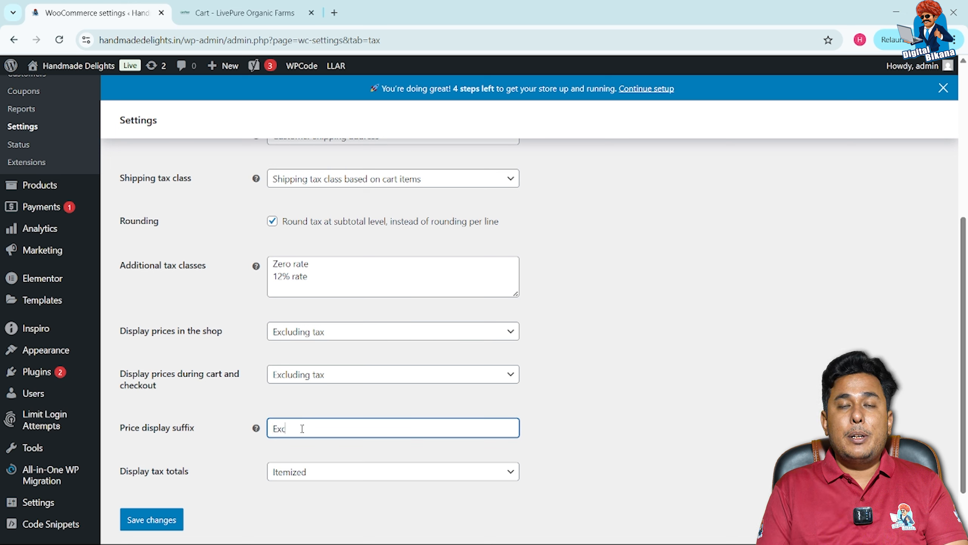
{"action": "type", "text": "lusive"}
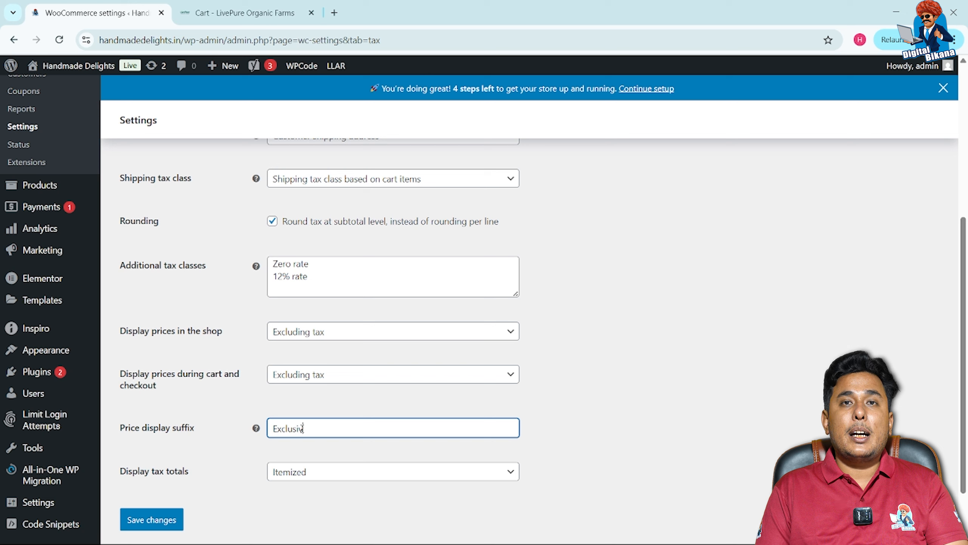
{"action": "type", "text": " of "}
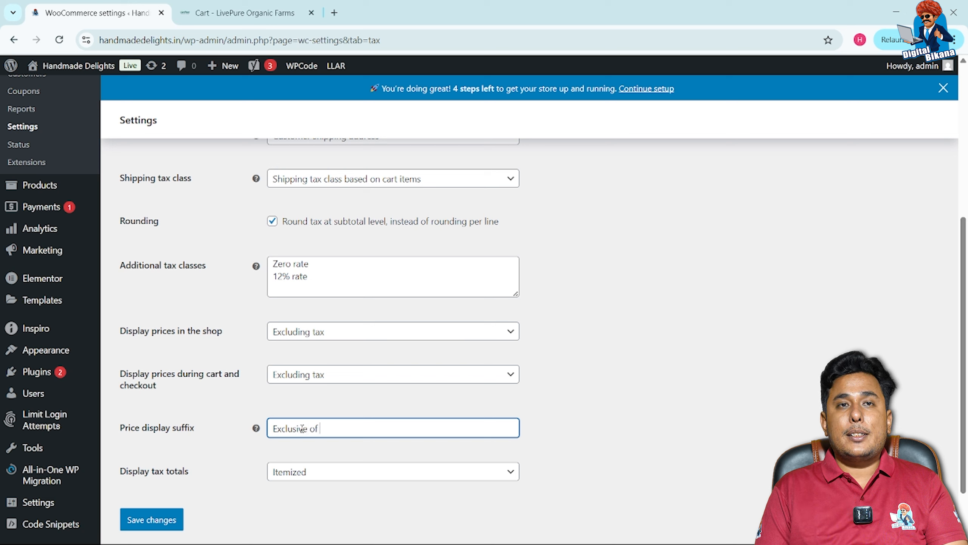
{"action": "type", "text": "Taxe"}
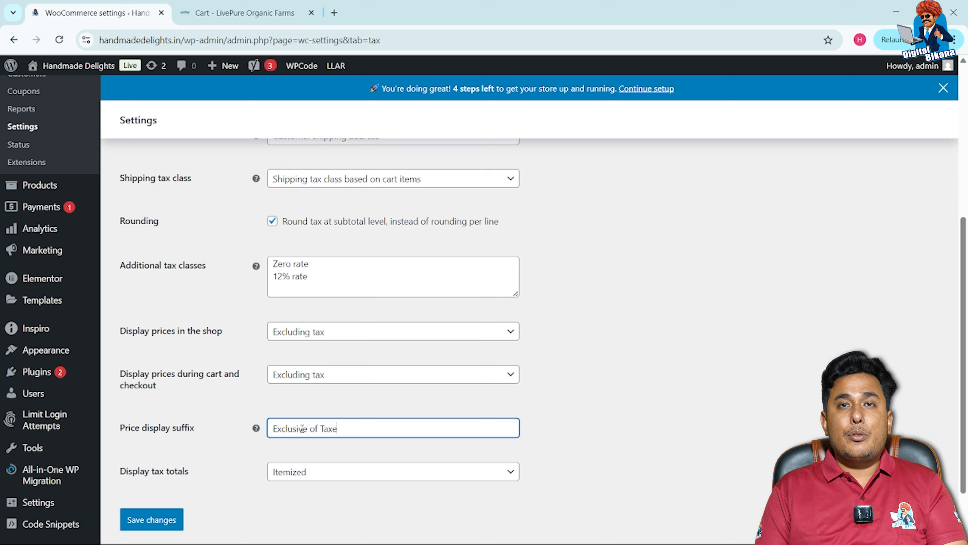
{"action": "type", "text": "s"}
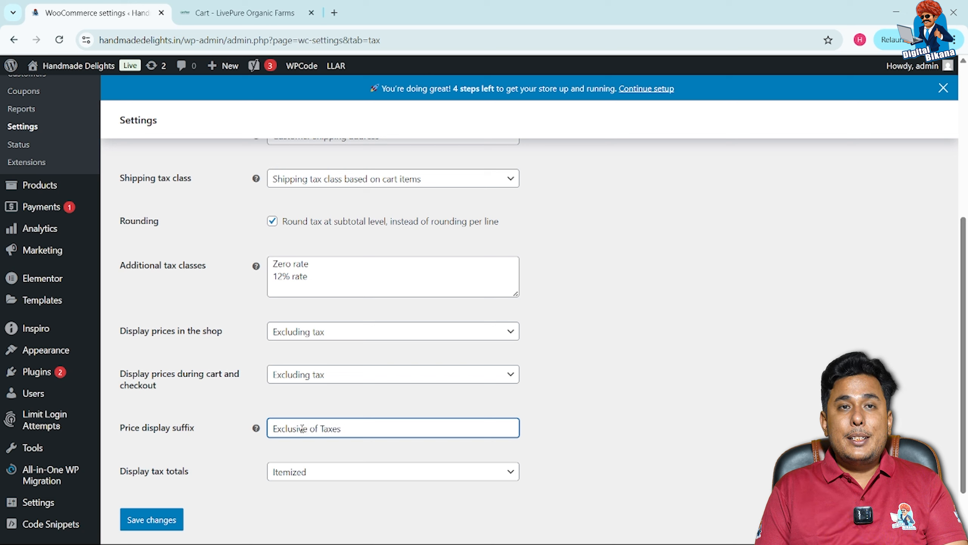
- Display tax totals as a single total and save the tax options
{"action": "left_click", "coordinate": [290, 471]}
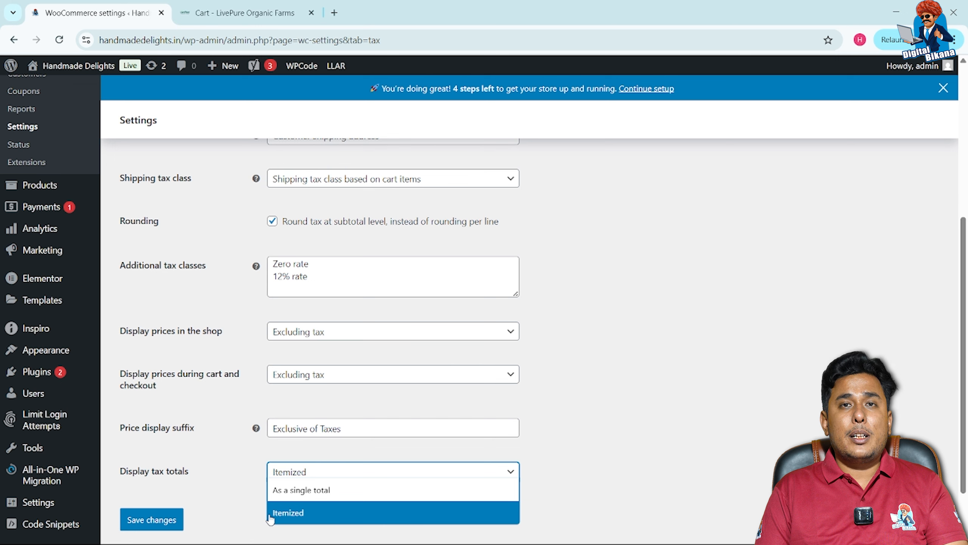
{"action": "left_click", "coordinate": [310, 492]}
{"action": "left_click", "coordinate": [151, 519]}
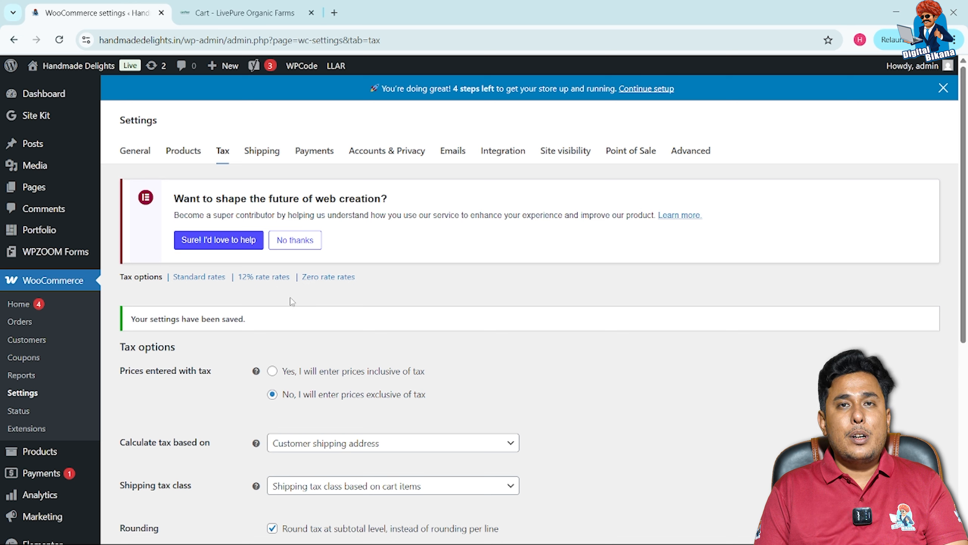
- Add a row to the standard tax rates with country India (IN) and state Rajasthan (RJ)
{"action": "left_click", "coordinate": [217, 281]}
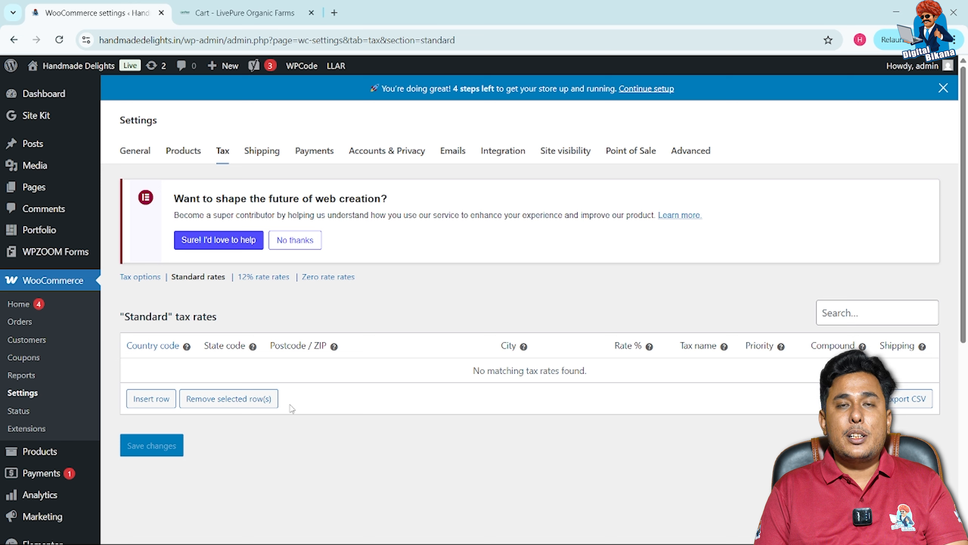
{"action": "left_click", "coordinate": [173, 399]}
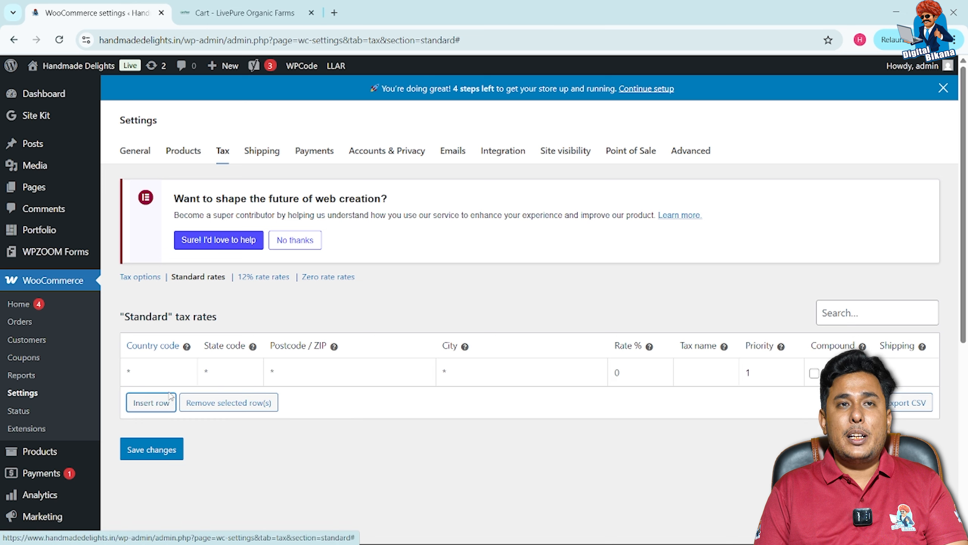
{"action": "left_click", "coordinate": [159, 372]}
{"action": "type", "text": "IN"}
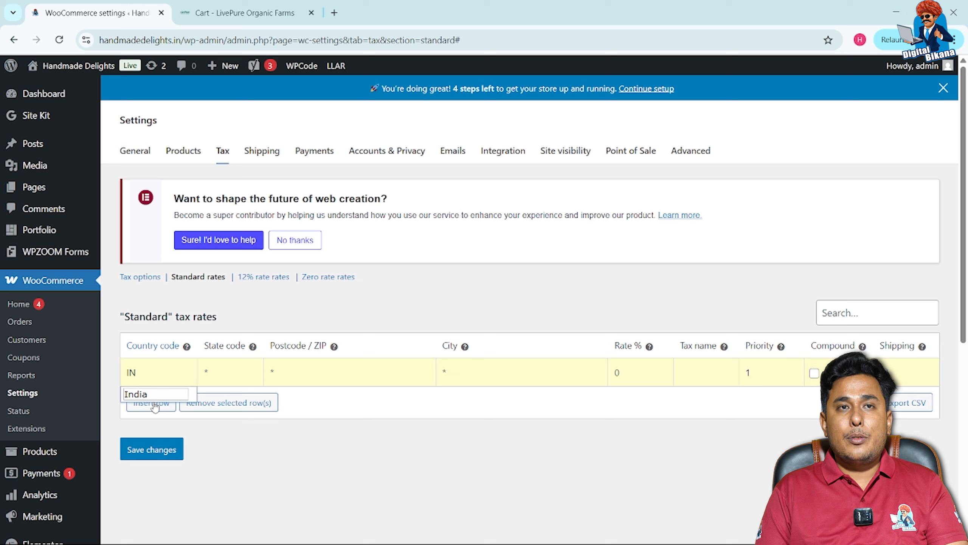
{"action": "left_click", "coordinate": [156, 395]}
{"action": "left_click", "coordinate": [234, 370]}
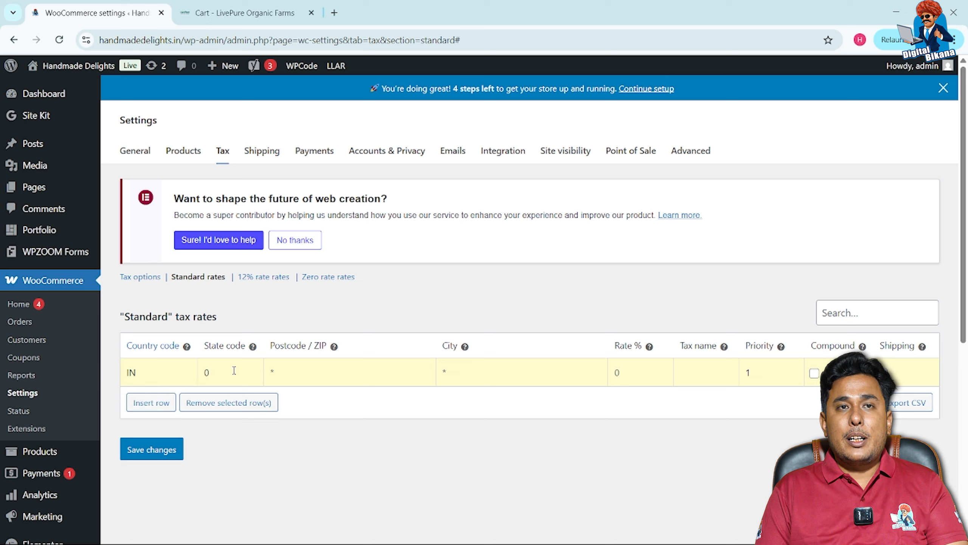
{"action": "key", "text": "BackSpace"}
{"action": "type", "text": "RA"}
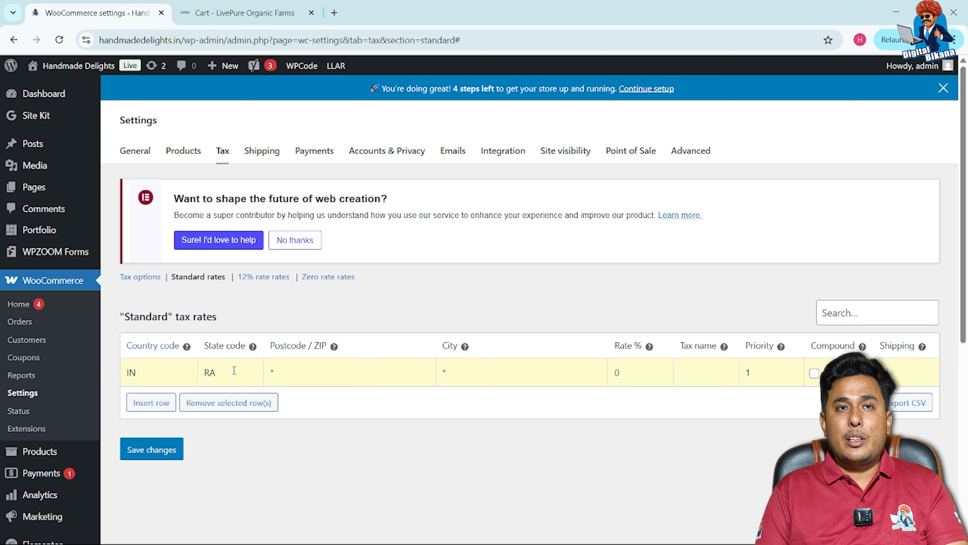
{"action": "type", "text": "J"}
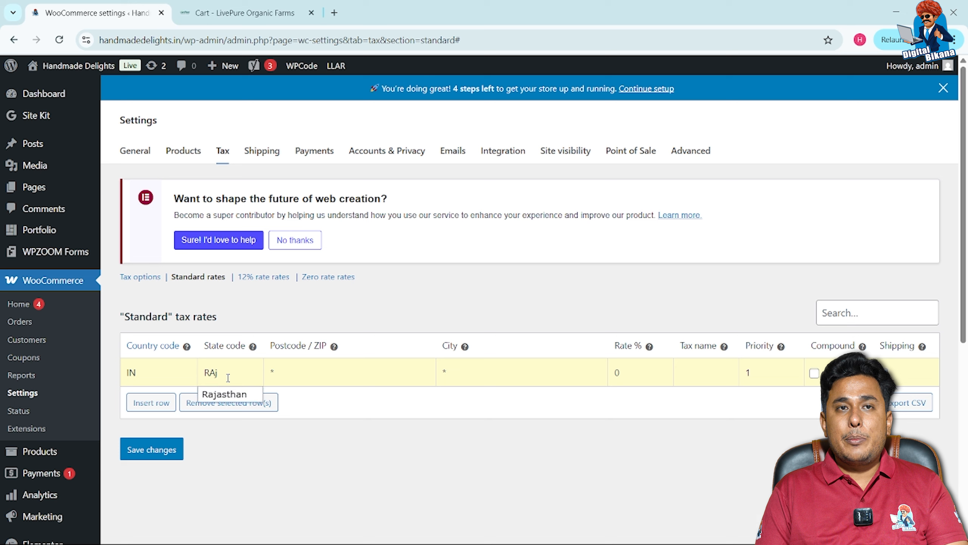
{"action": "left_click", "coordinate": [224, 396]}
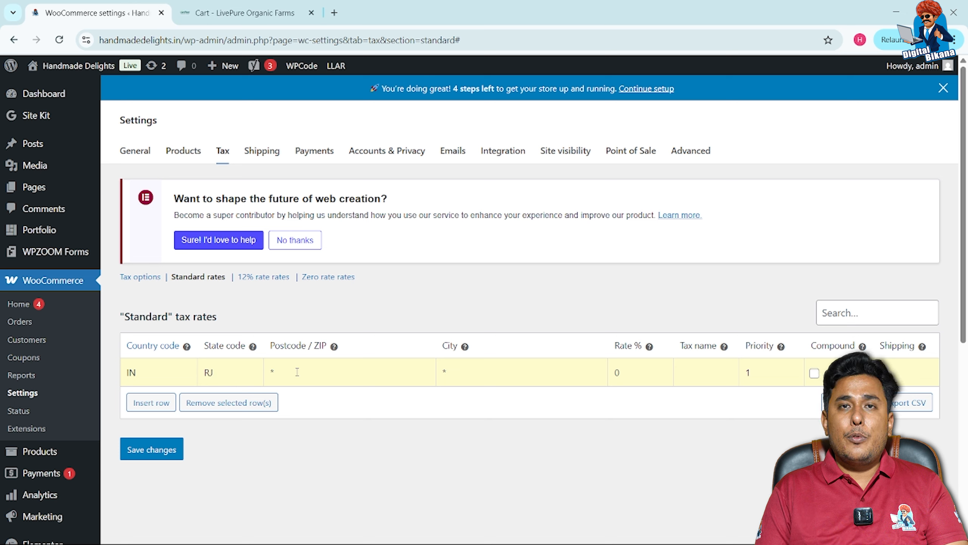
{"action": "left_click", "coordinate": [283, 372]}
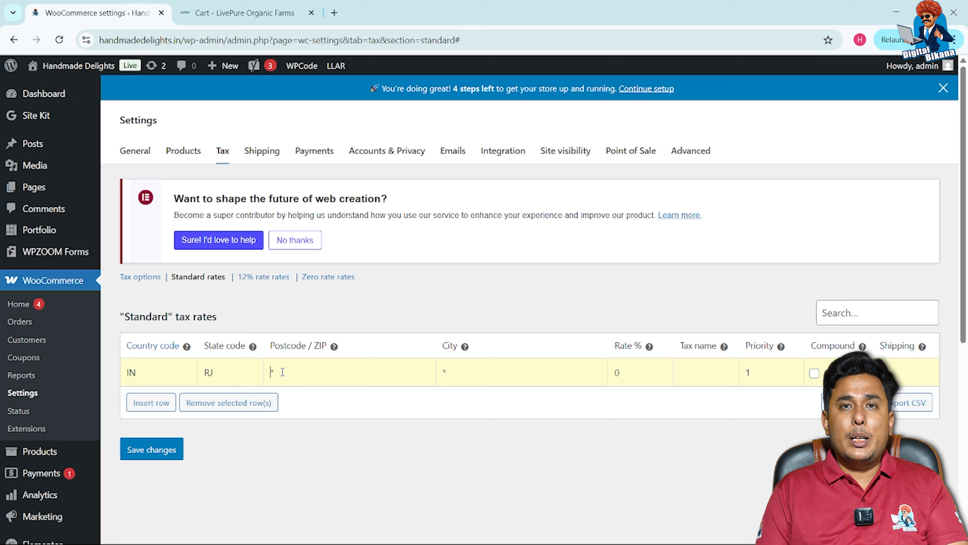
{"action": "type", "text": "33"}
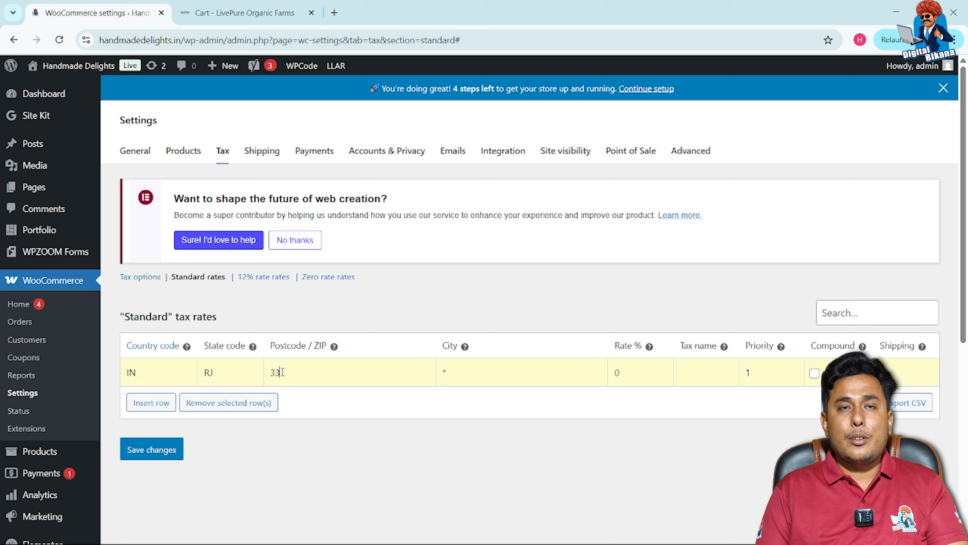
{"action": "type", "text": "4001"}
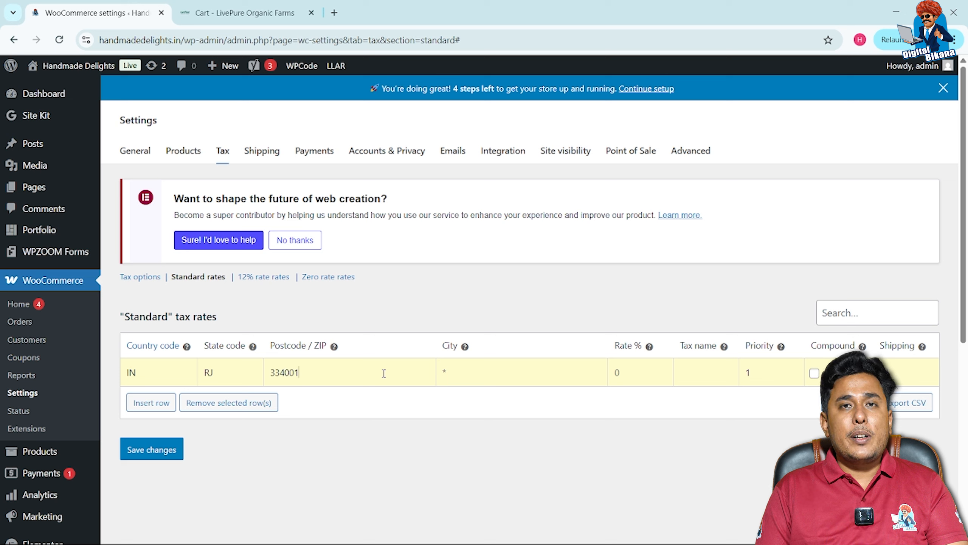
{"action": "key", "text": "BackSpace"}
{"action": "key", "text": "BackSpace"}
{"action": "key", "text": "BackSpace"}
{"action": "key", "text": "BackSpace"}
{"action": "key", "text": "BackSpace"}
{"action": "key", "text": "BackSpace"}
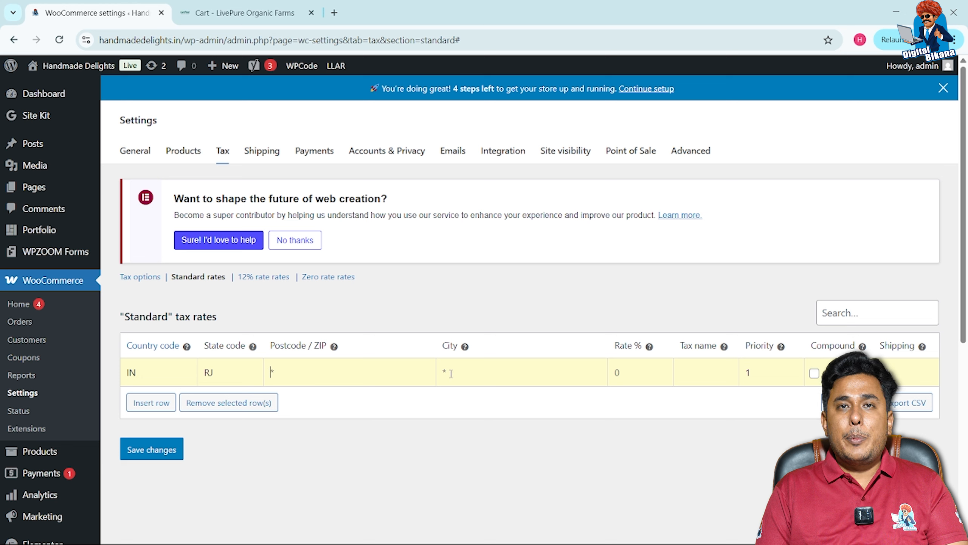
- Set the Rajasthan row's rate to 9% and name the tax SGST
{"action": "left_click", "coordinate": [635, 376]}
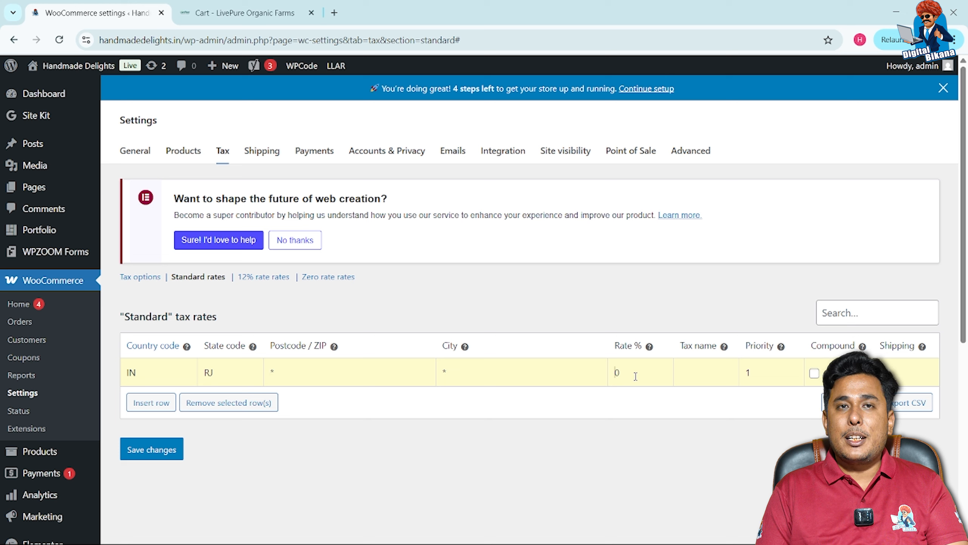
{"action": "type", "text": "9"}
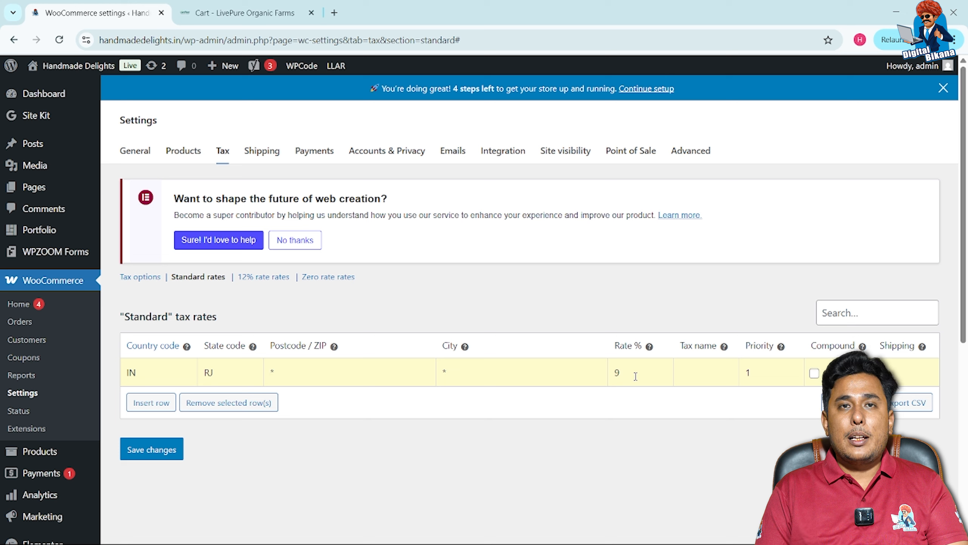
{"action": "left_click", "coordinate": [711, 371]}
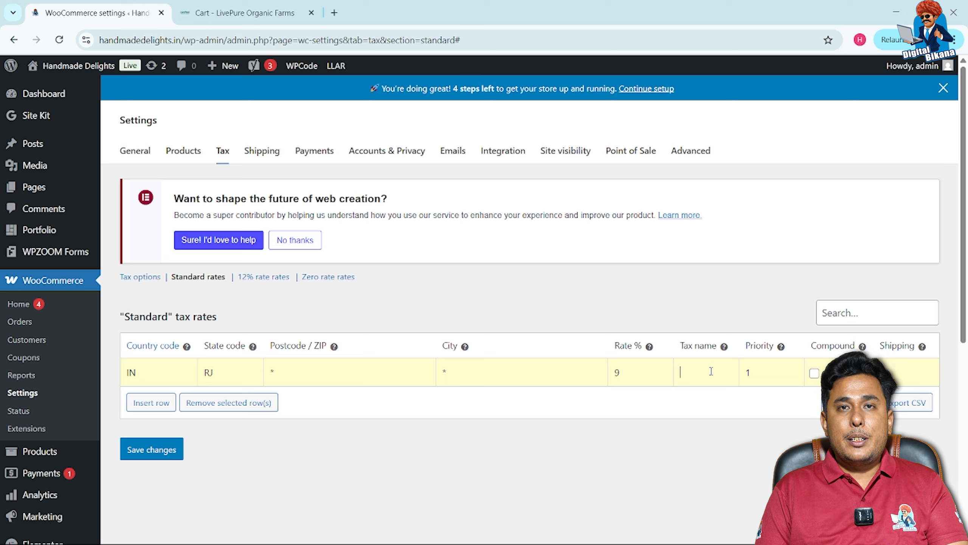
{"action": "type", "text": "SGST"}
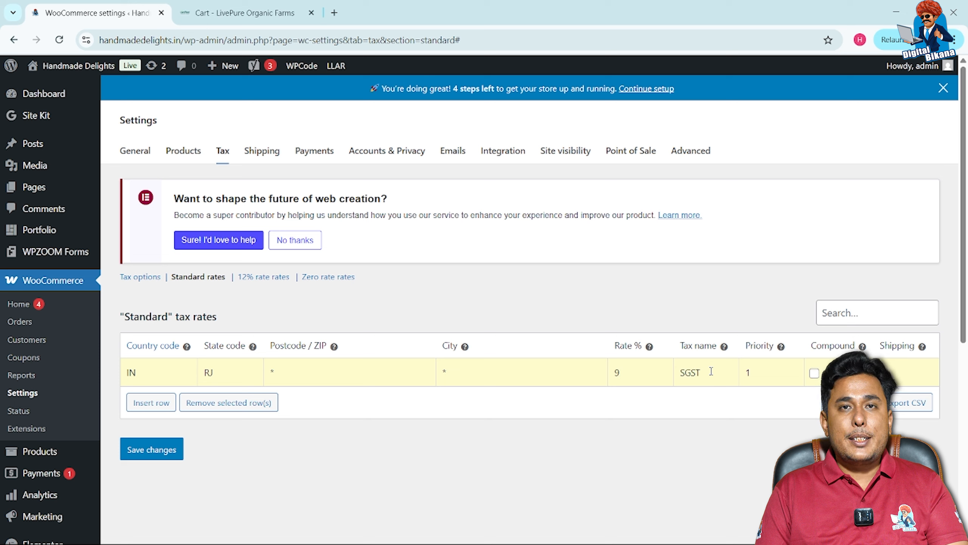
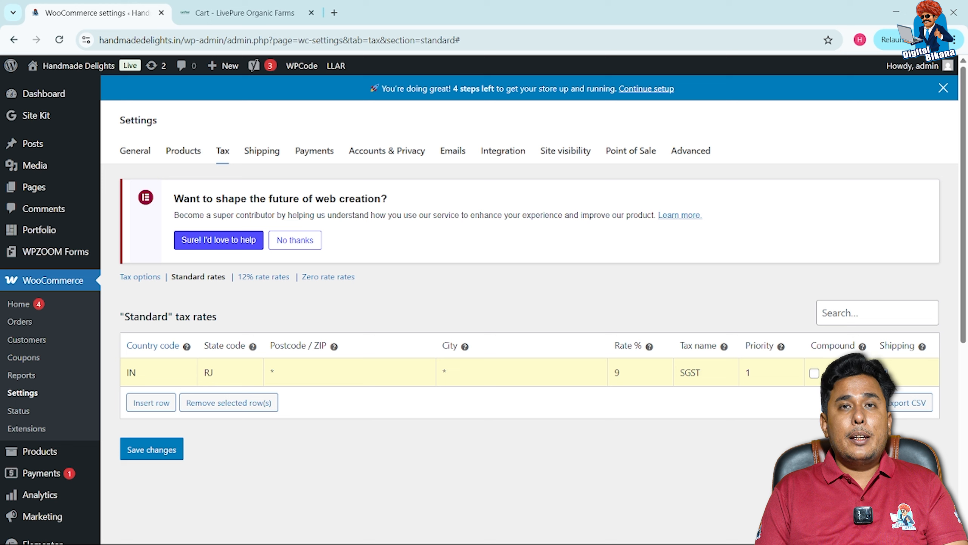
- Add a second standard rate row for IN, state RJ, with rate 9%, tax name CGST and priority 2
{"action": "left_click", "coordinate": [150, 403]}
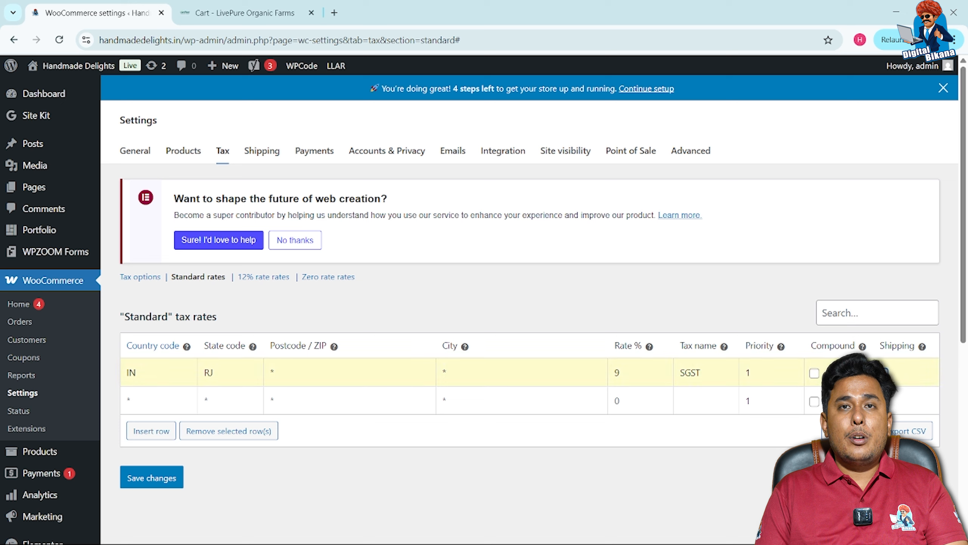
{"action": "left_click", "coordinate": [164, 399]}
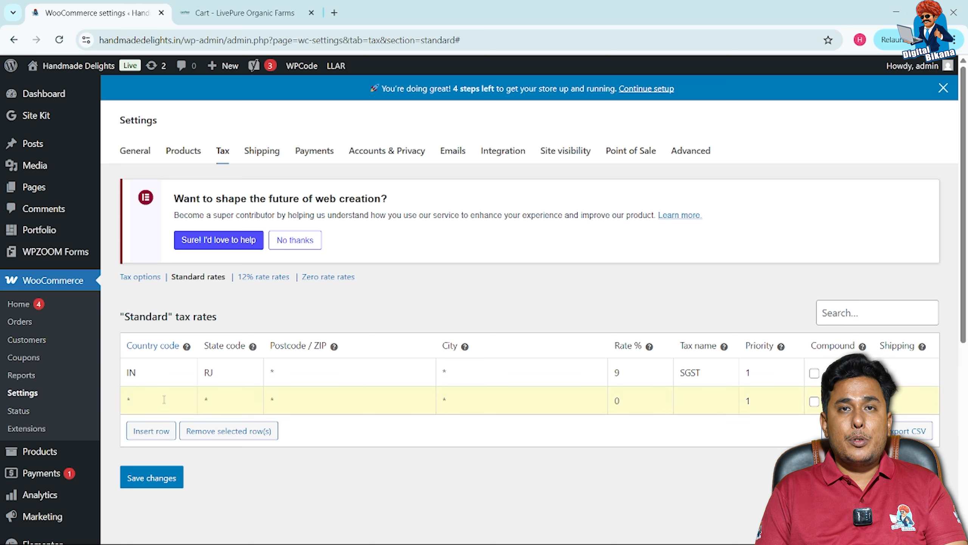
{"action": "type", "text": "IN"}
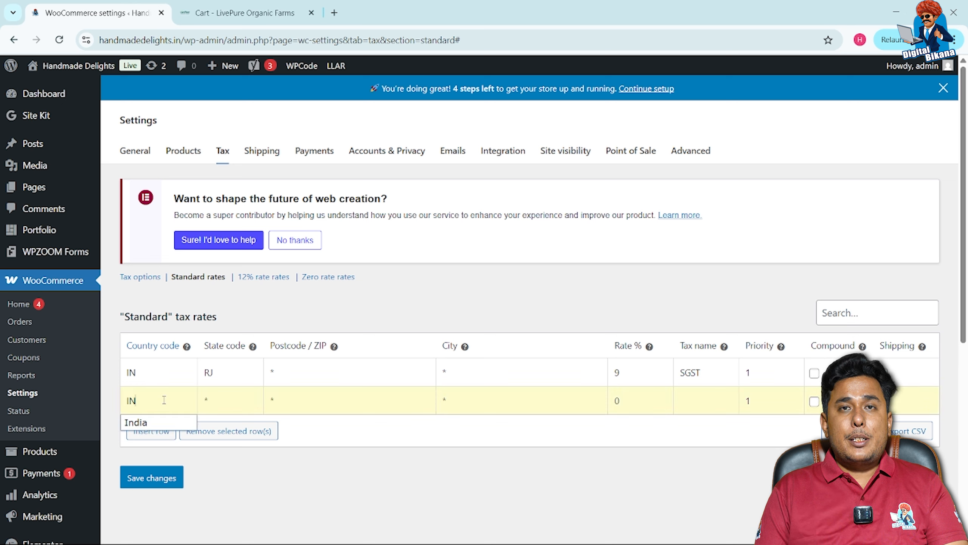
{"action": "left_click", "coordinate": [168, 423]}
{"action": "left_click", "coordinate": [218, 404]}
{"action": "type", "text": "RJ"}
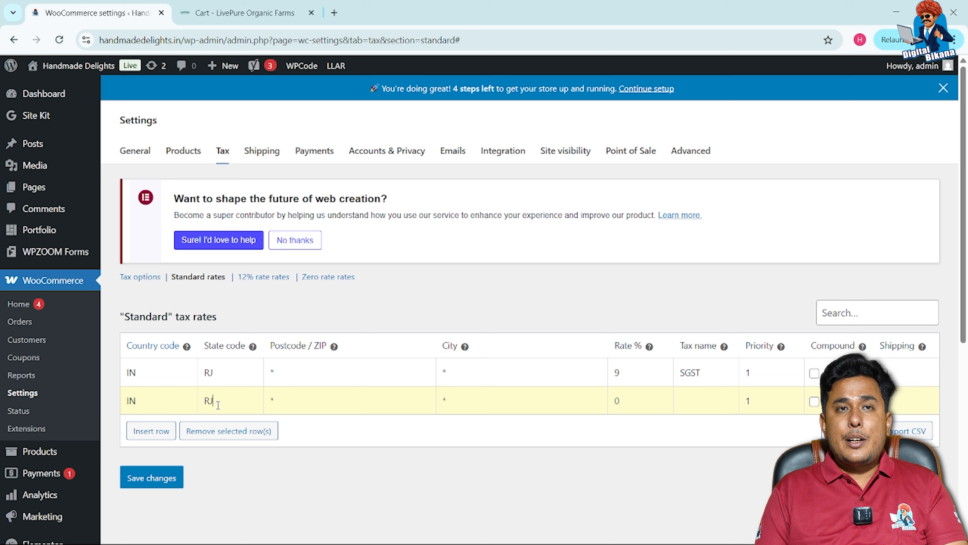
{"action": "left_click", "coordinate": [623, 398]}
{"action": "type", "text": "9"}
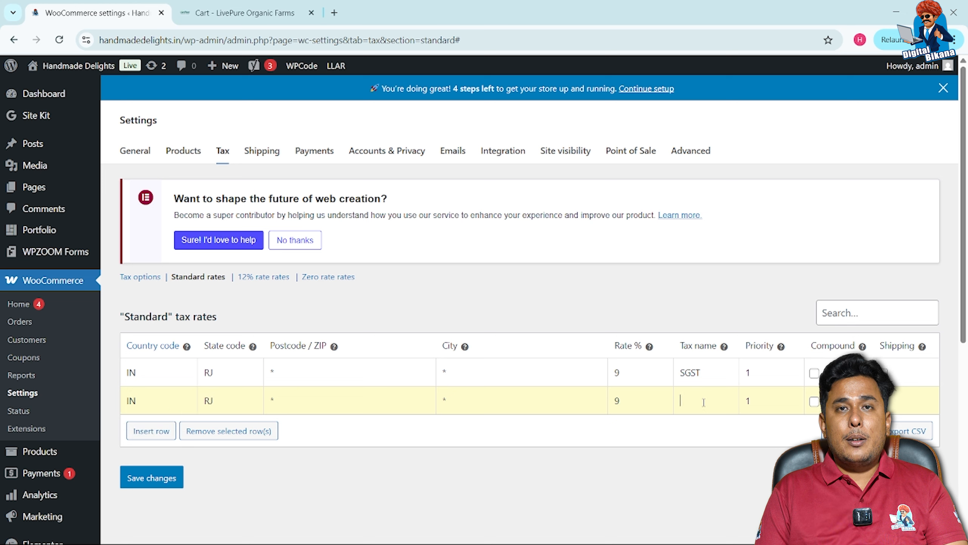
{"action": "type", "text": "CGST"}
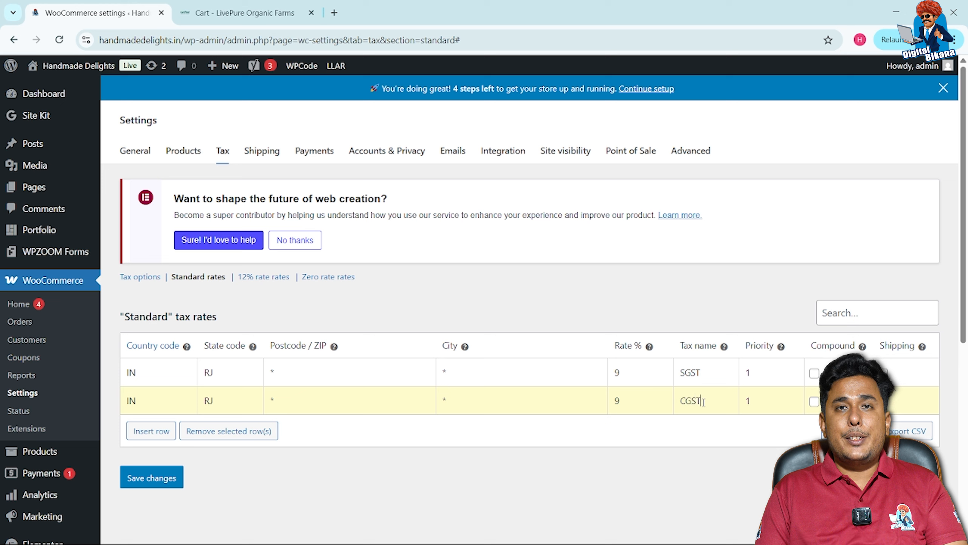
{"action": "double_click", "coordinate": [747, 399]}
{"action": "type", "text": "2"}
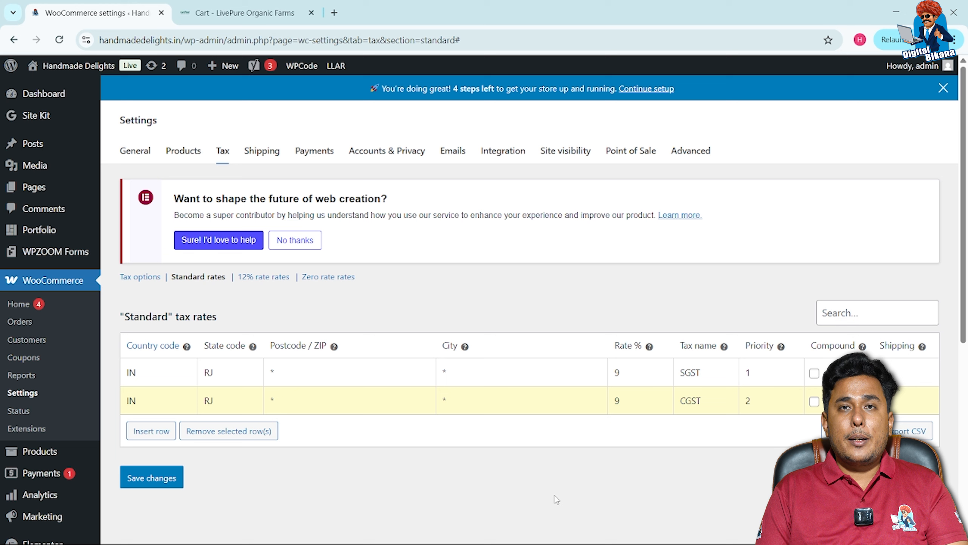
- Add a third standard rate row for IN, state RJ, with rate 18%, tax name IGST and priority 3, and save the rates
{"action": "left_click", "coordinate": [149, 431]}
{"action": "type", "text": "IN"}
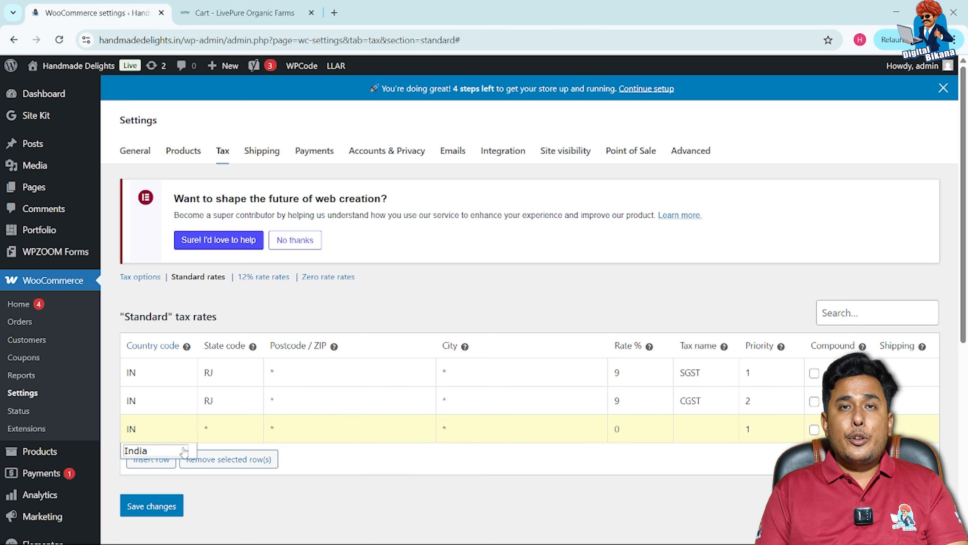
{"action": "type", "text": "RJ"}
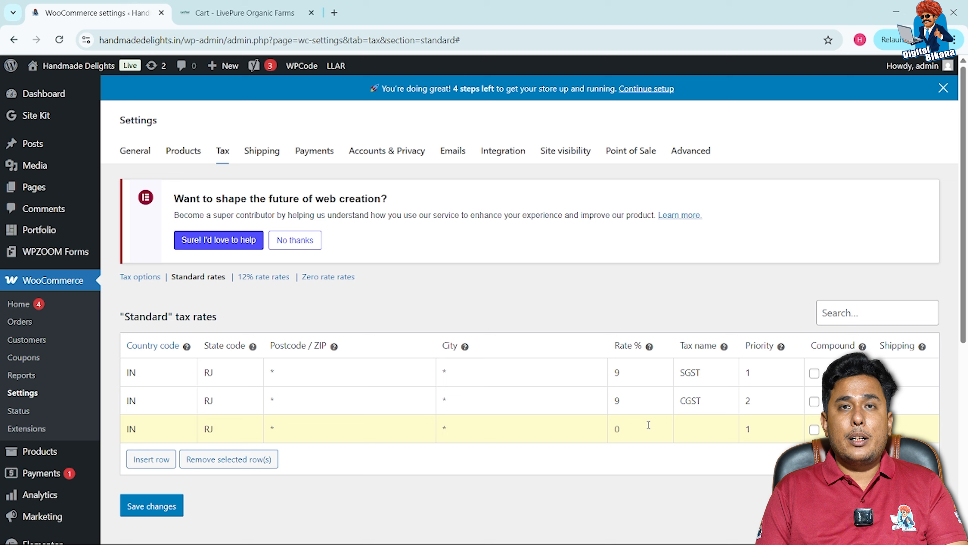
{"action": "type", "text": "18"}
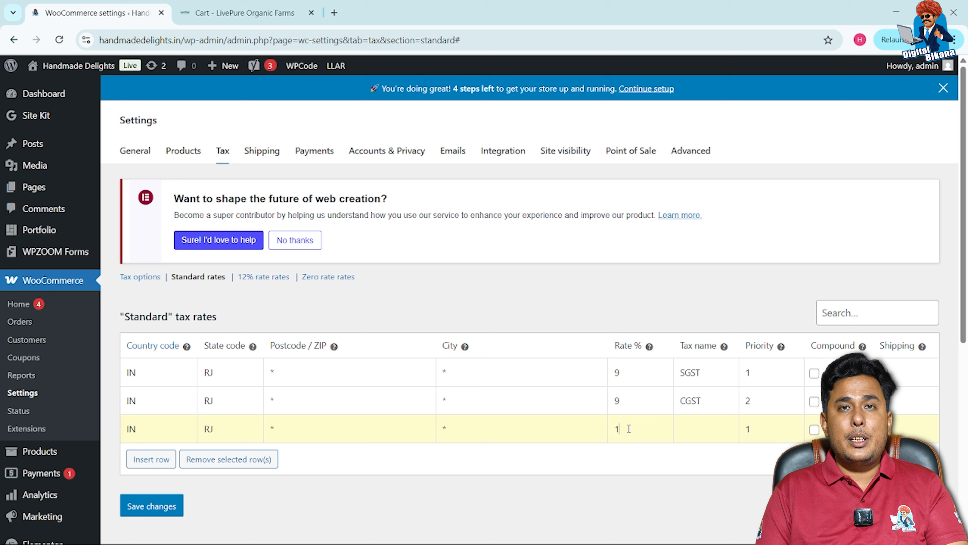
{"action": "left_click", "coordinate": [709, 426]}
{"action": "type", "text": "IGST"}
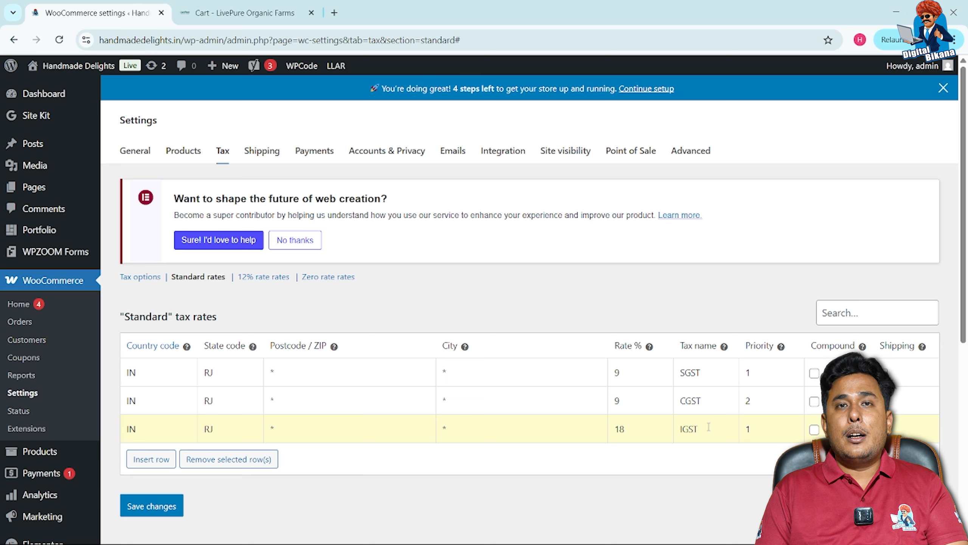
{"action": "key", "text": "Tab"}
{"action": "type", "text": "3"}
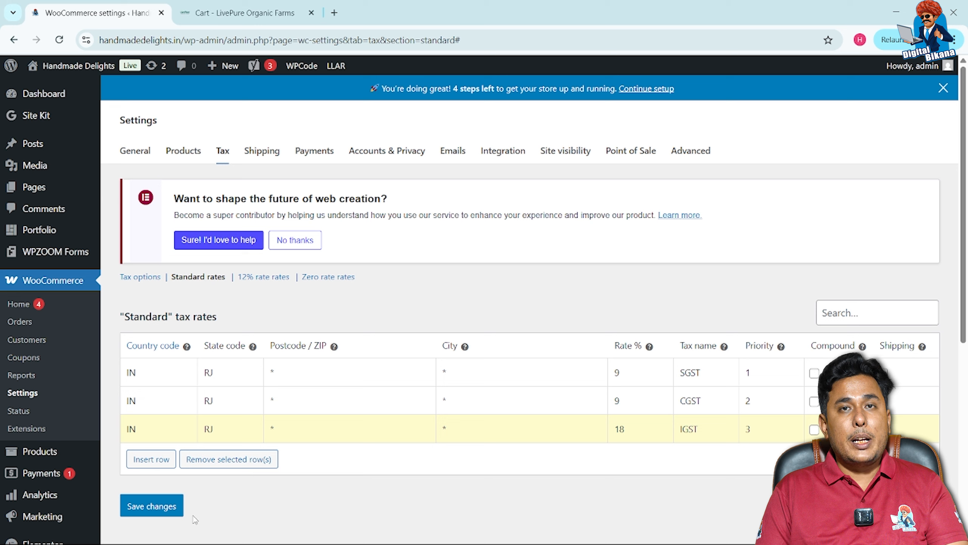
{"action": "left_click", "coordinate": [157, 513]}
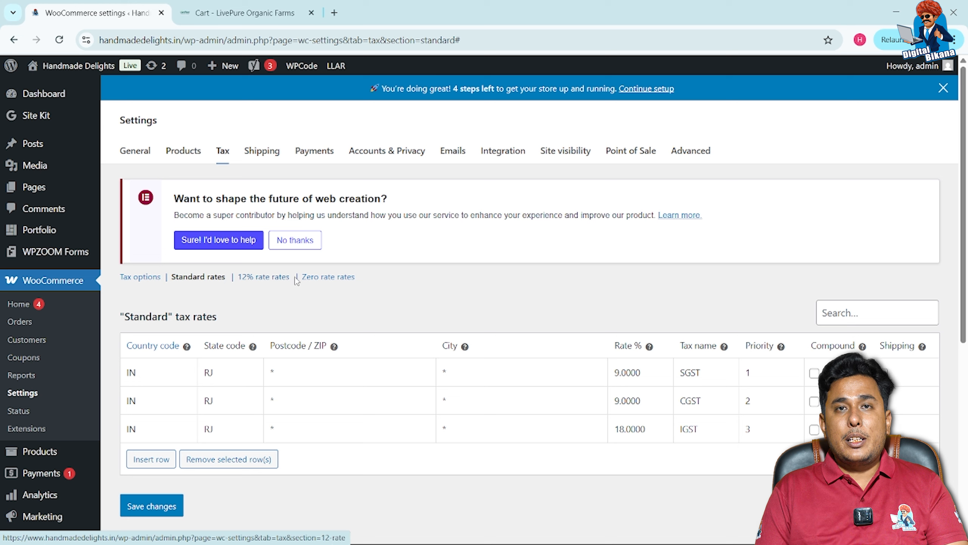
- Start a new shipping class in the shipping settings, named Heavy with the slug heavy-items
{"action": "left_click", "coordinate": [321, 285]}
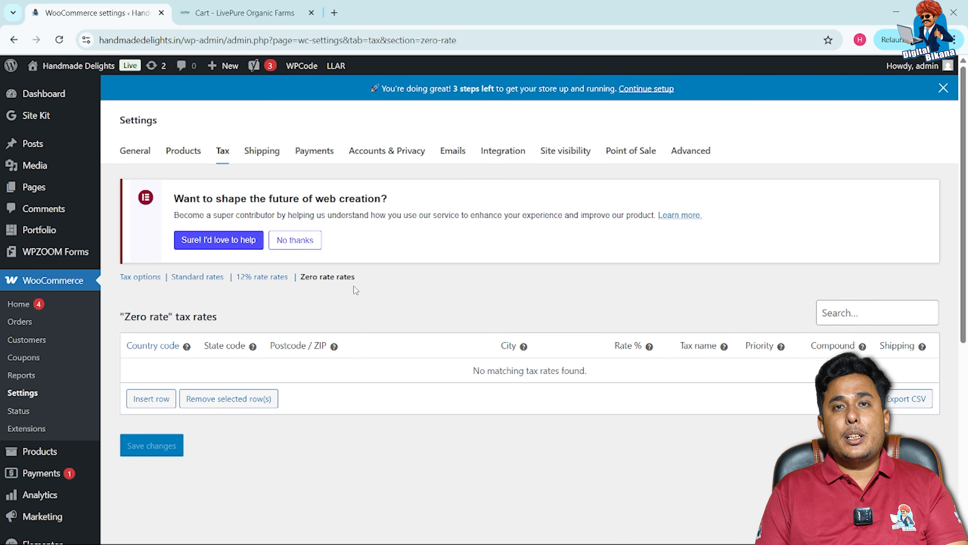
{"action": "left_click", "coordinate": [252, 161]}
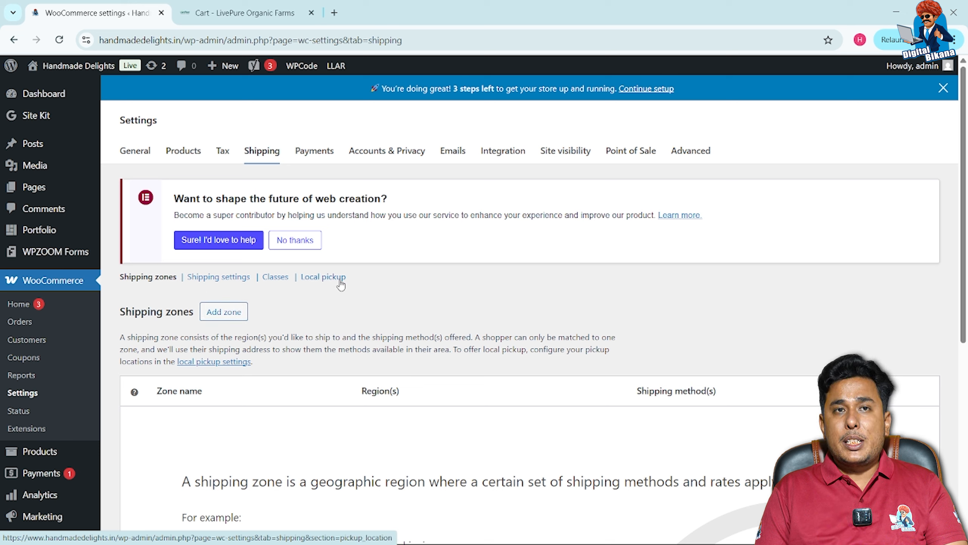
{"action": "left_click", "coordinate": [275, 281]}
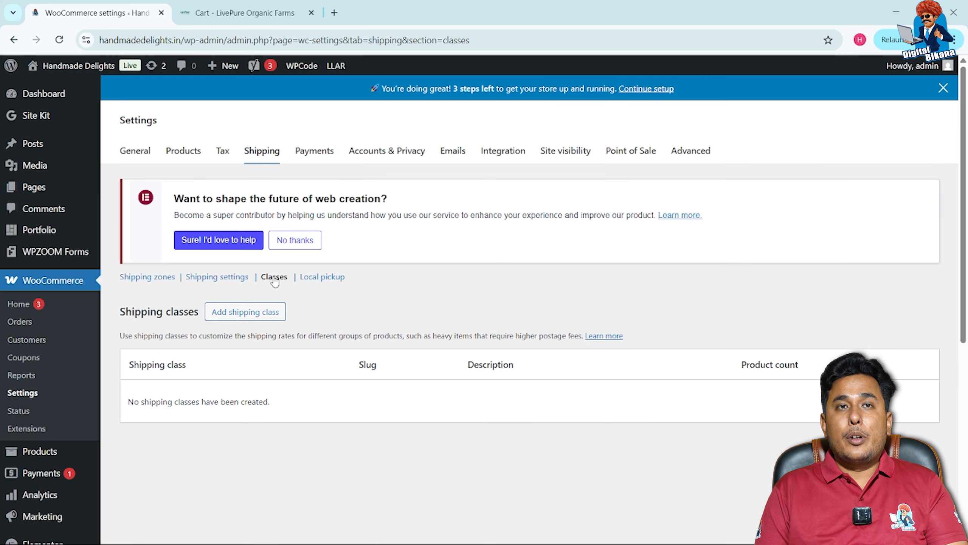
{"action": "left_click", "coordinate": [273, 313]}
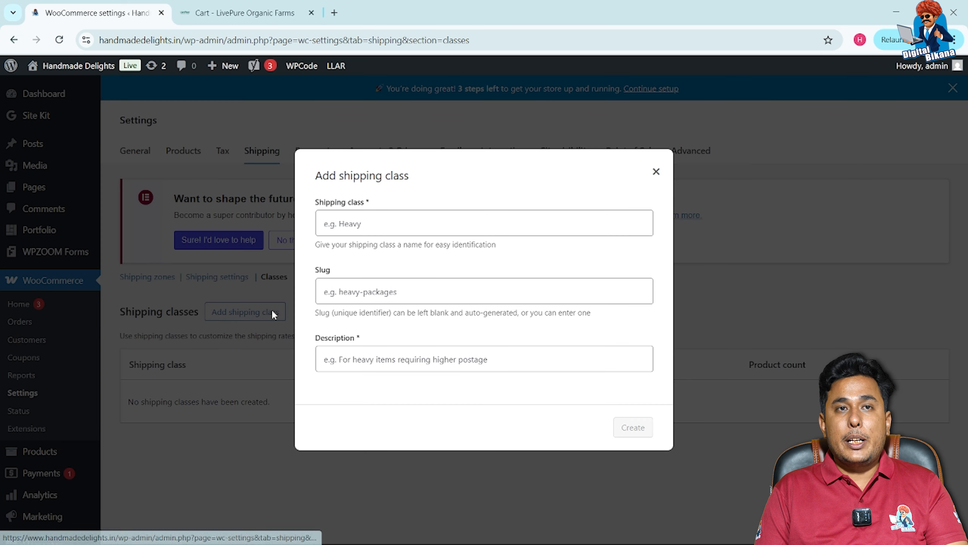
{"action": "left_click", "coordinate": [370, 227]}
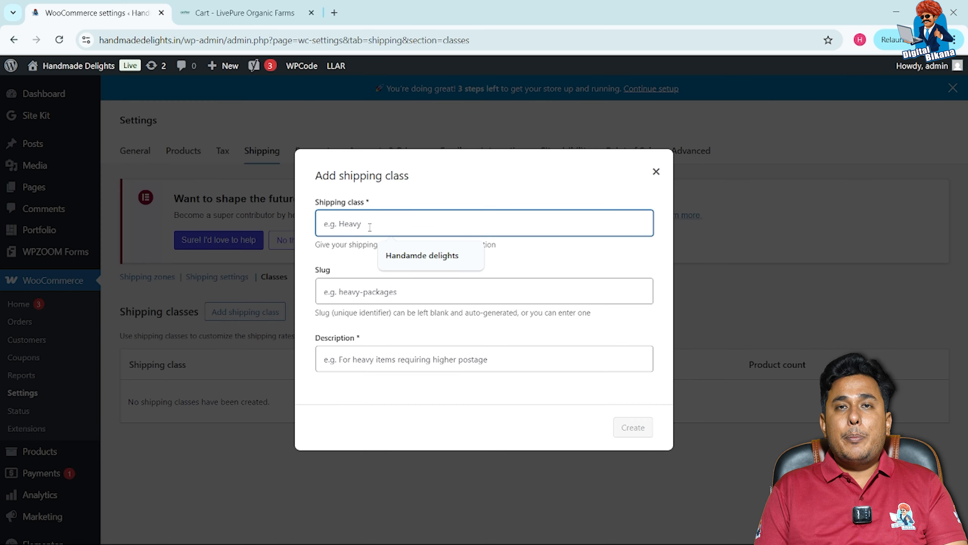
{"action": "type", "text": "Heavy"}
{"action": "left_click", "coordinate": [370, 285]}
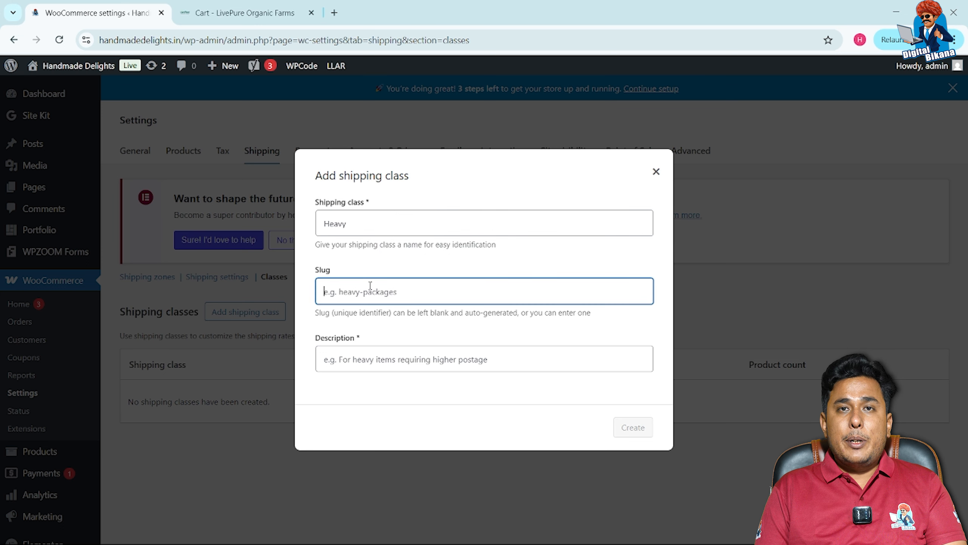
{"action": "type", "text": "heavy"}
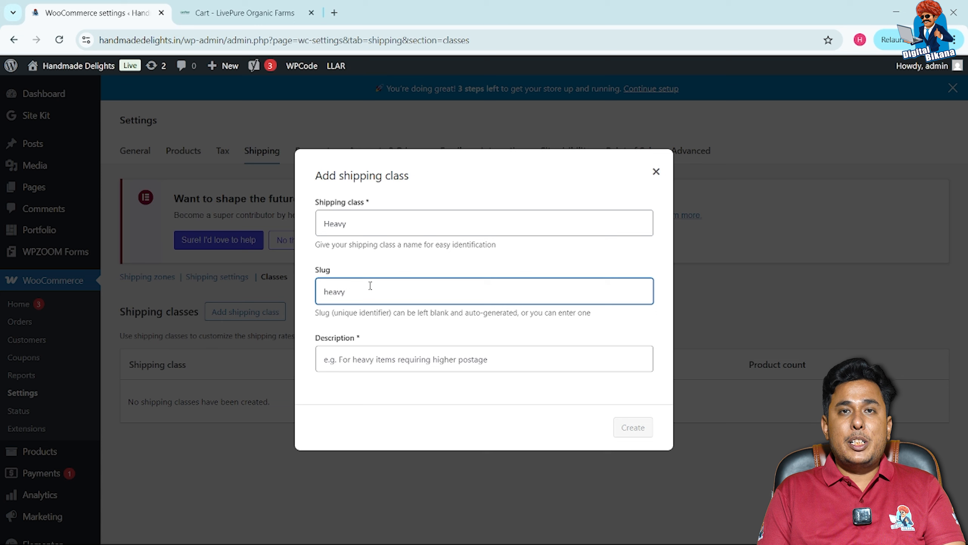
{"action": "type", "text": "-"}
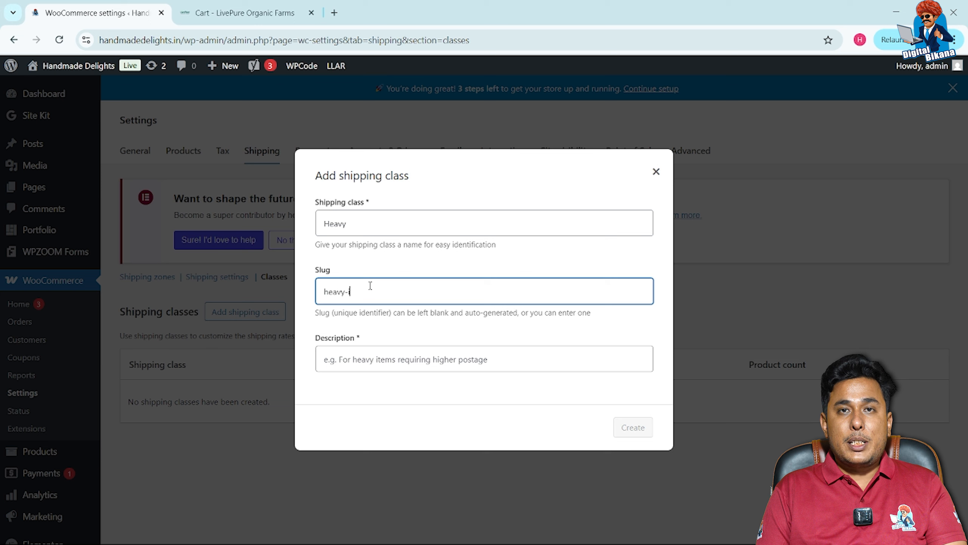
{"action": "type", "text": "items"}
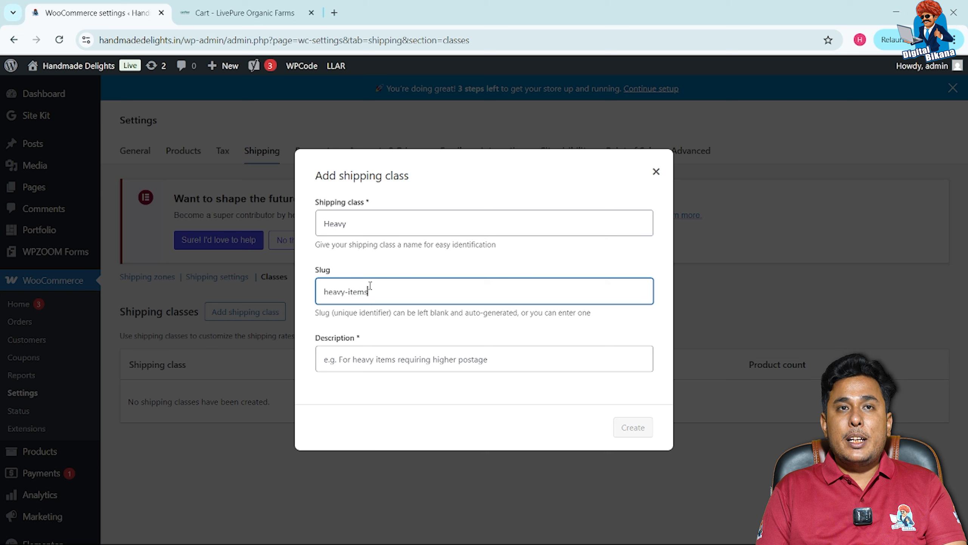
- Enter Heavy Items as the Heavy class's description and create the class
{"action": "left_click", "coordinate": [367, 355]}
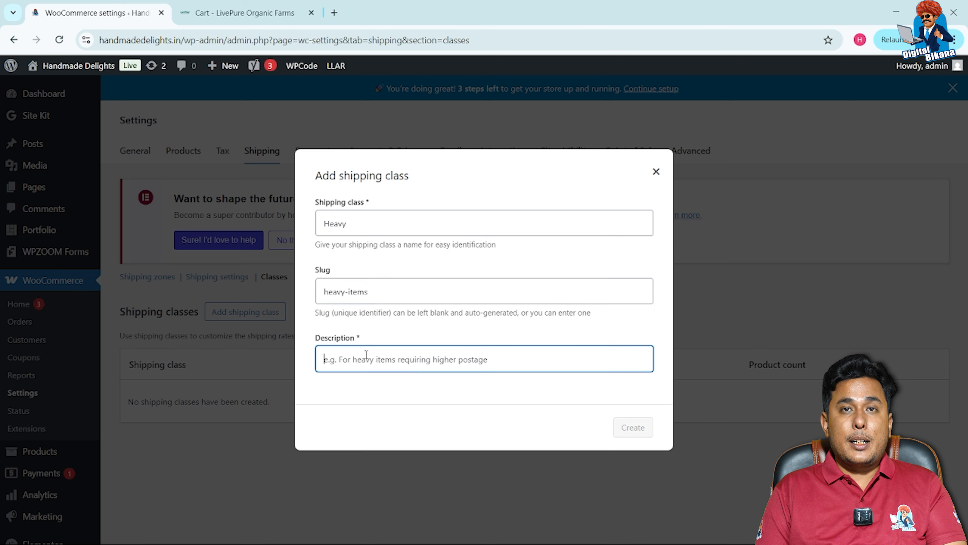
{"action": "type", "text": "HEA"}
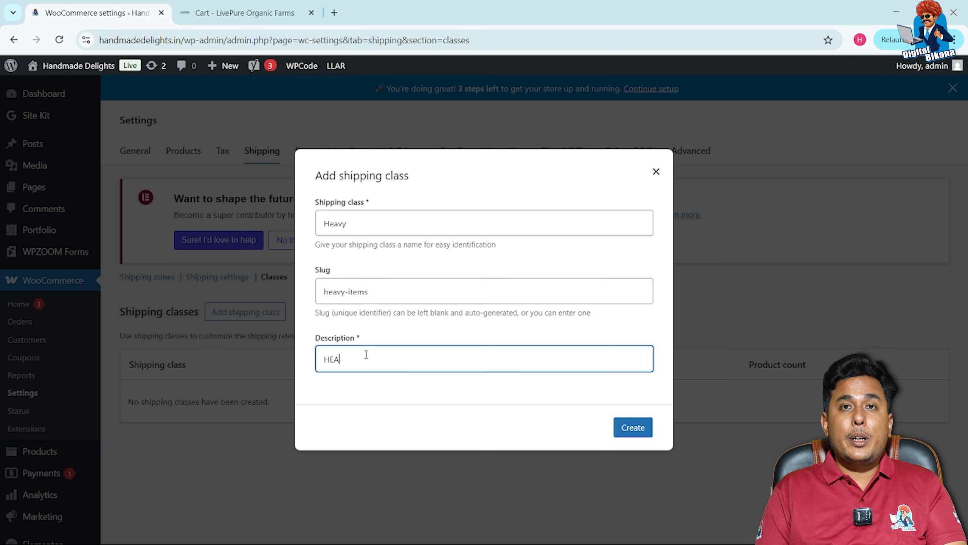
{"action": "key", "text": "BackSpace"}
{"action": "type", "text": "eavy "}
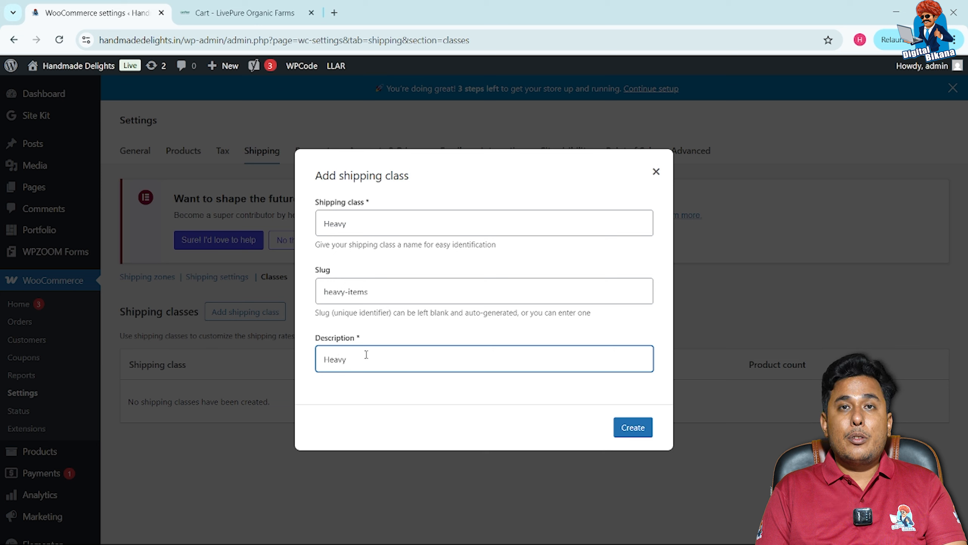
{"action": "type", "text": "It"}
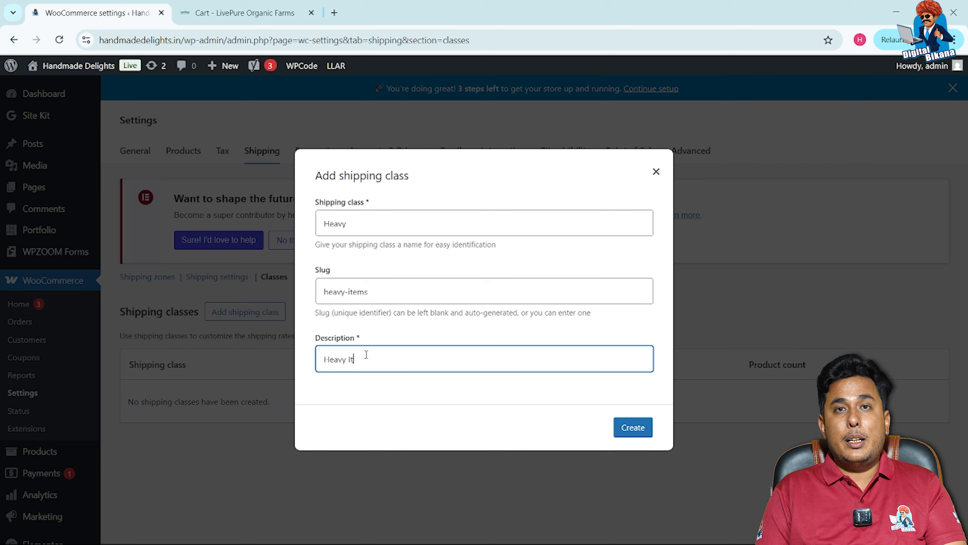
{"action": "type", "text": "ems"}
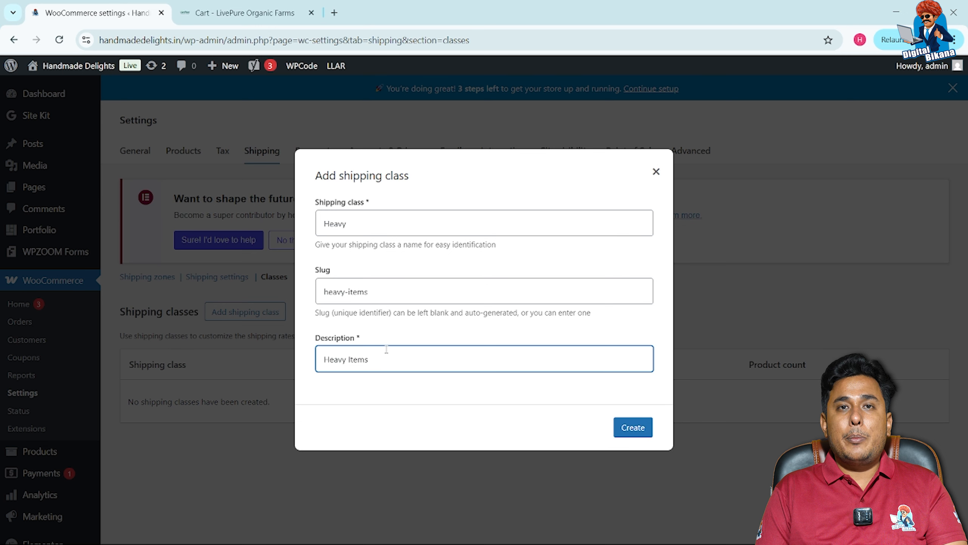
{"action": "left_click", "coordinate": [639, 427]}
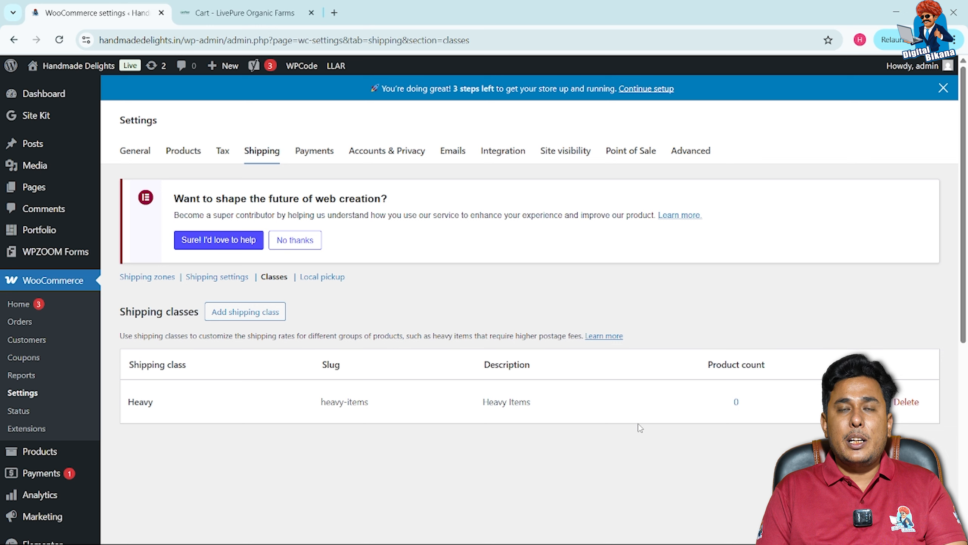
- Create a shipping class named Medium with the slug medium-items and the description Medium
{"action": "left_click", "coordinate": [245, 311]}
{"action": "left_click", "coordinate": [348, 229]}
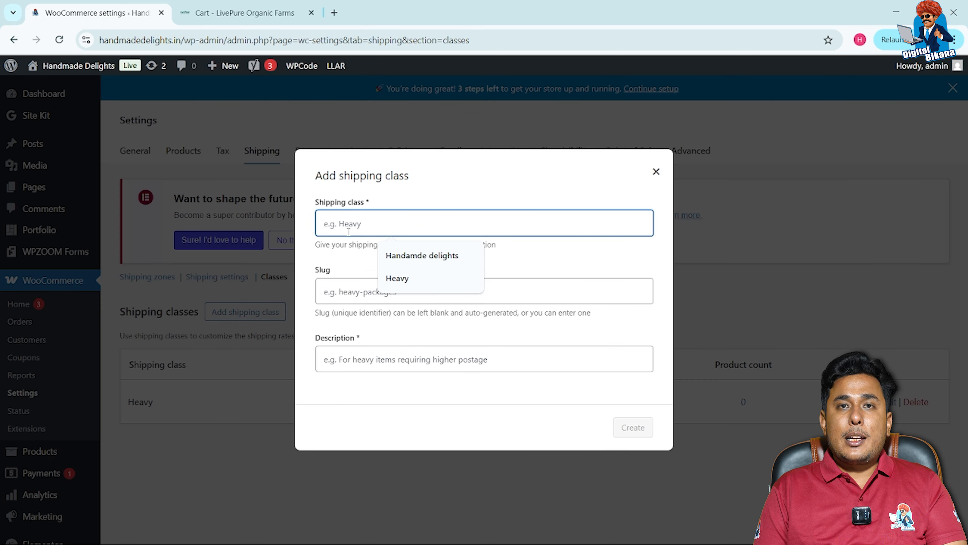
{"action": "type", "text": "Mediu"}
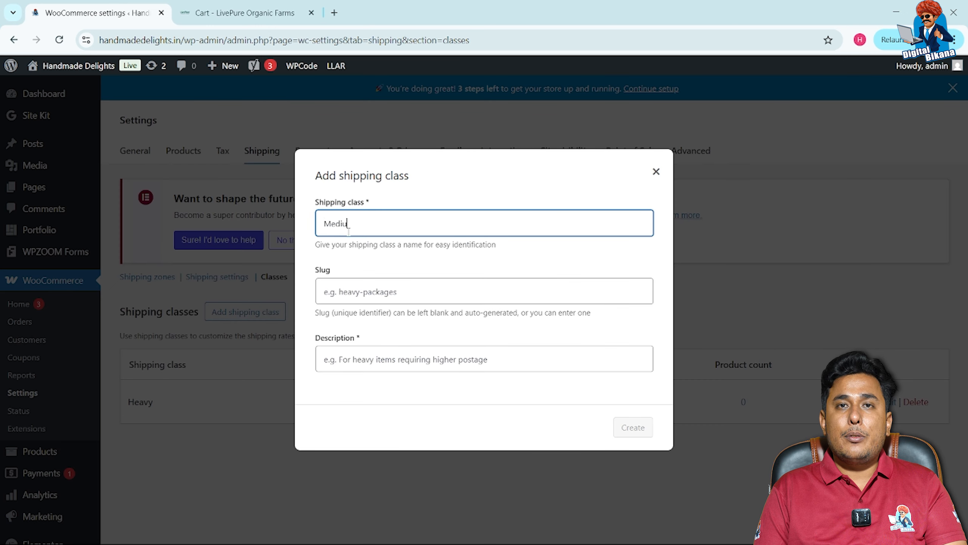
{"action": "type", "text": "m"}
{"action": "left_click", "coordinate": [339, 301]}
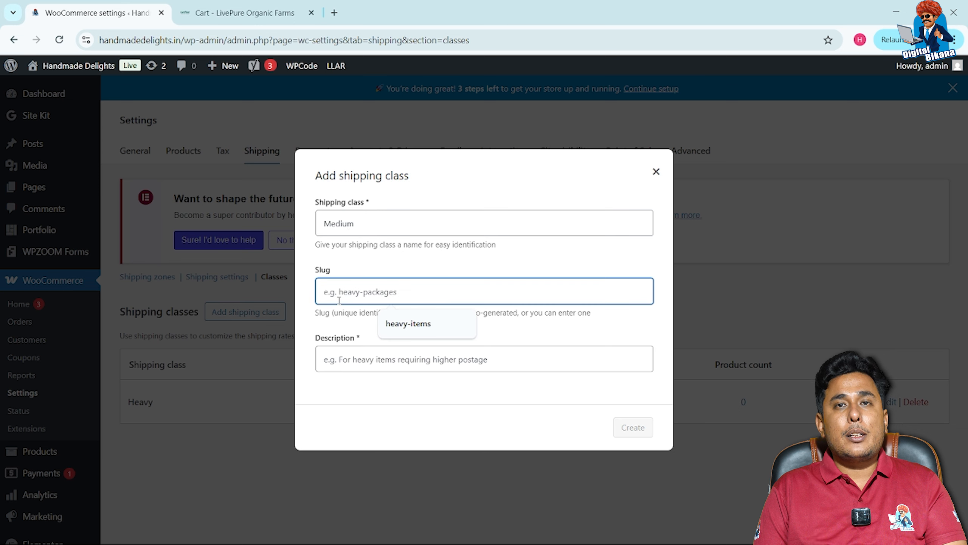
{"action": "type", "text": "medi"}
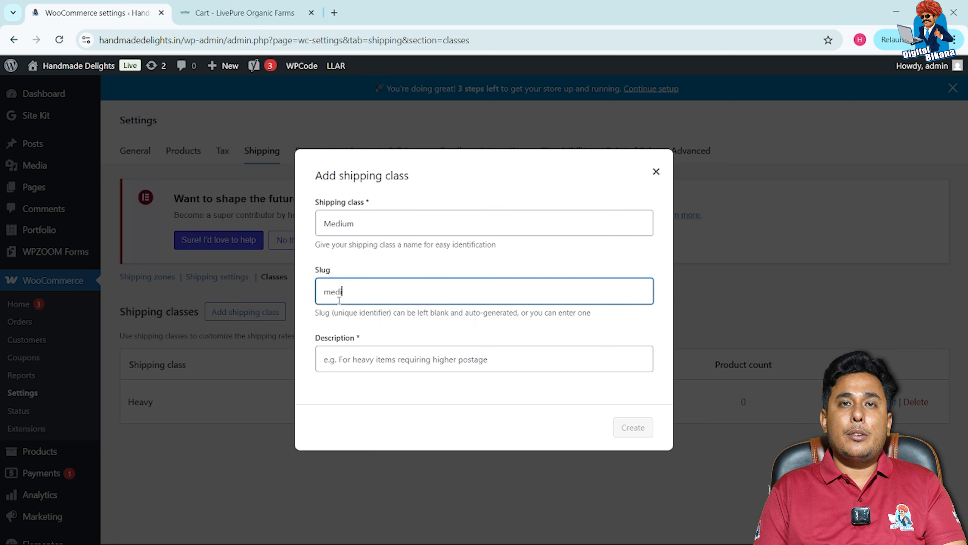
{"action": "type", "text": "um-items"}
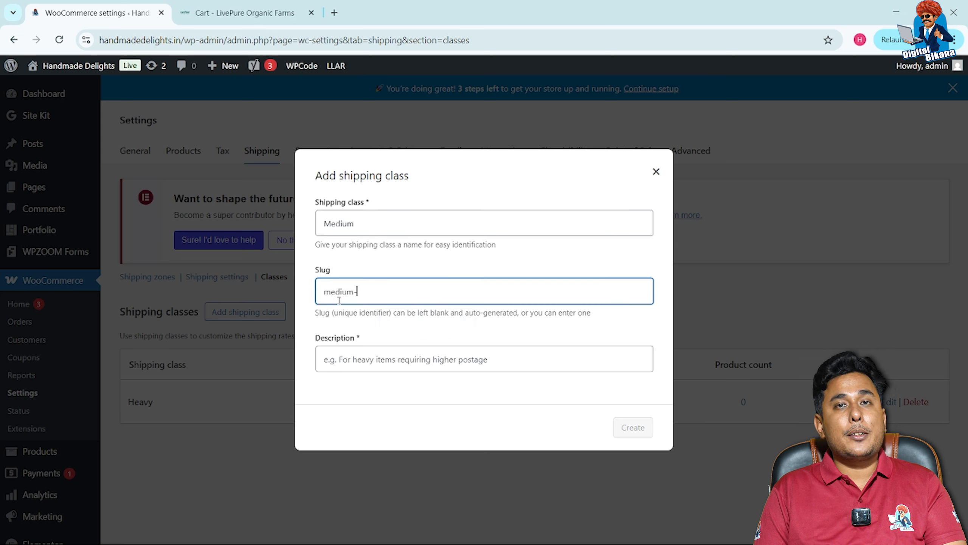
{"action": "left_click", "coordinate": [346, 358]}
{"action": "type", "text": "Medium"}
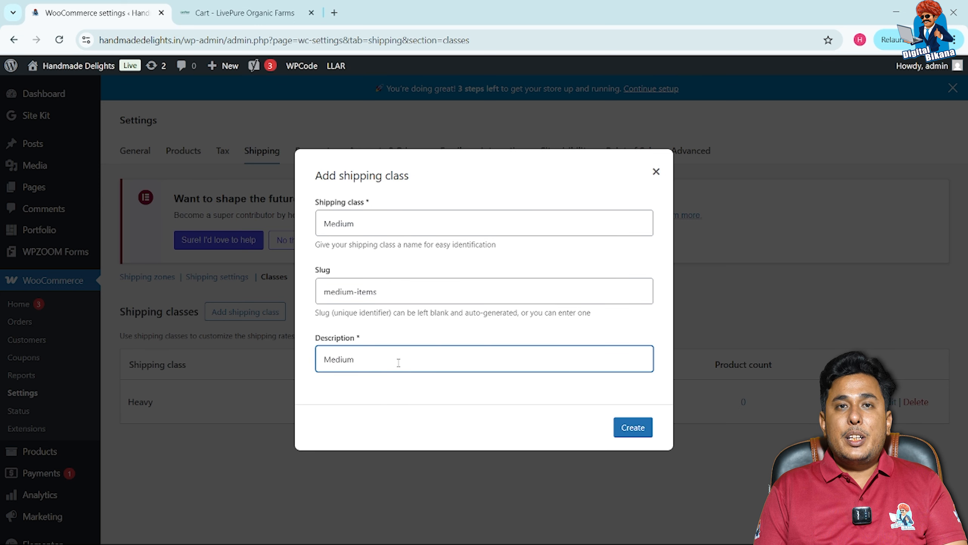
{"action": "left_click", "coordinate": [633, 427]}
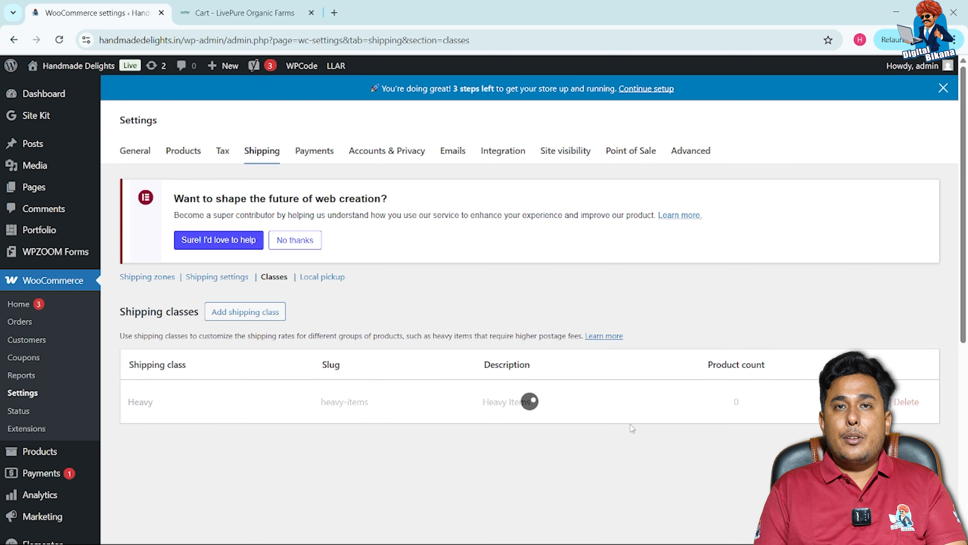
- Create a shipping class named Light with the slug light-items and the description Light
{"action": "left_click", "coordinate": [246, 312]}
{"action": "left_click", "coordinate": [339, 223]}
{"action": "type", "text": "ight"}
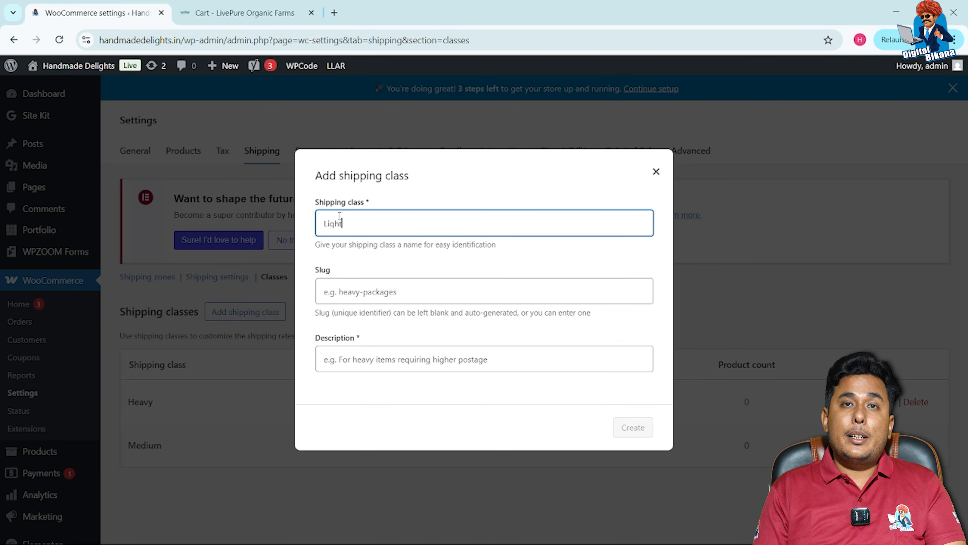
{"action": "left_click", "coordinate": [340, 289]}
{"action": "type", "text": "light-items"}
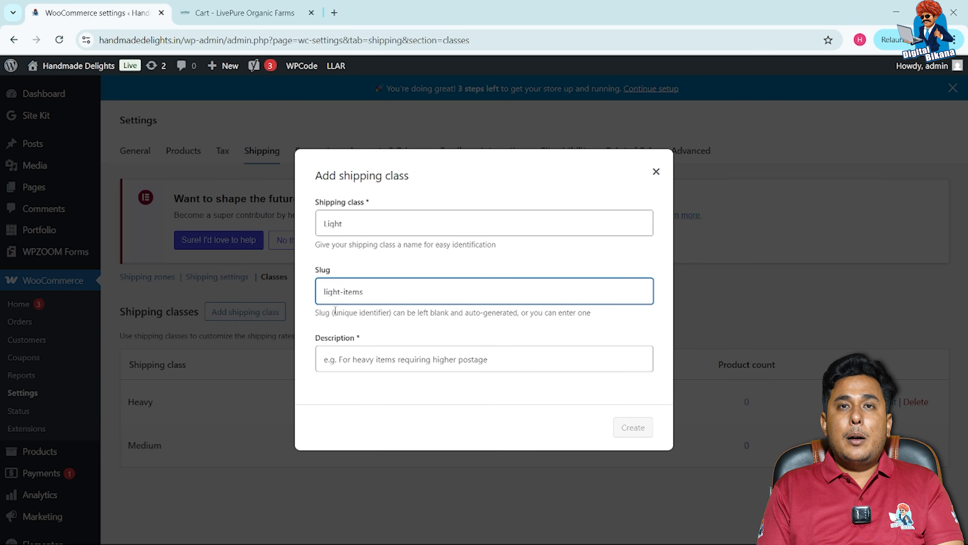
{"action": "left_click", "coordinate": [348, 359]}
{"action": "type", "text": "Light"}
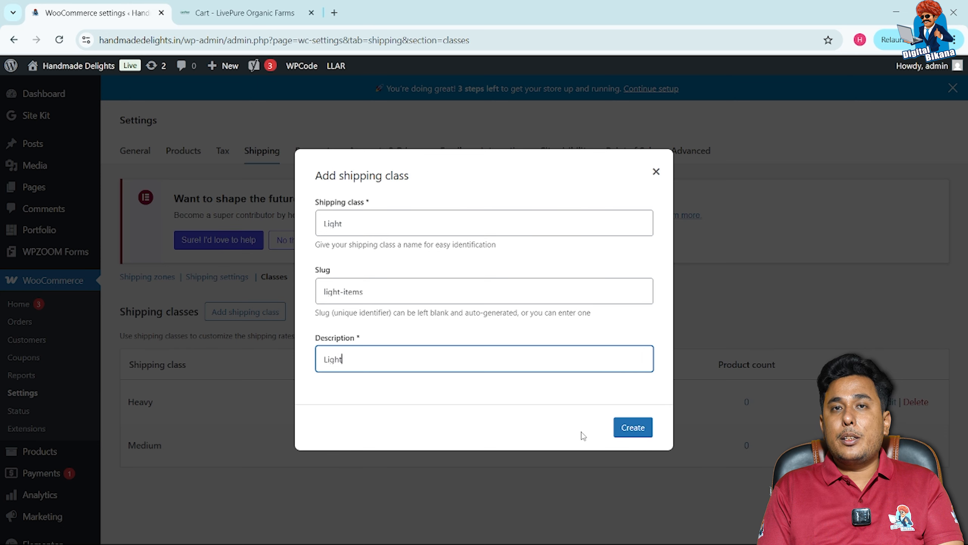
{"action": "left_click", "coordinate": [629, 433]}
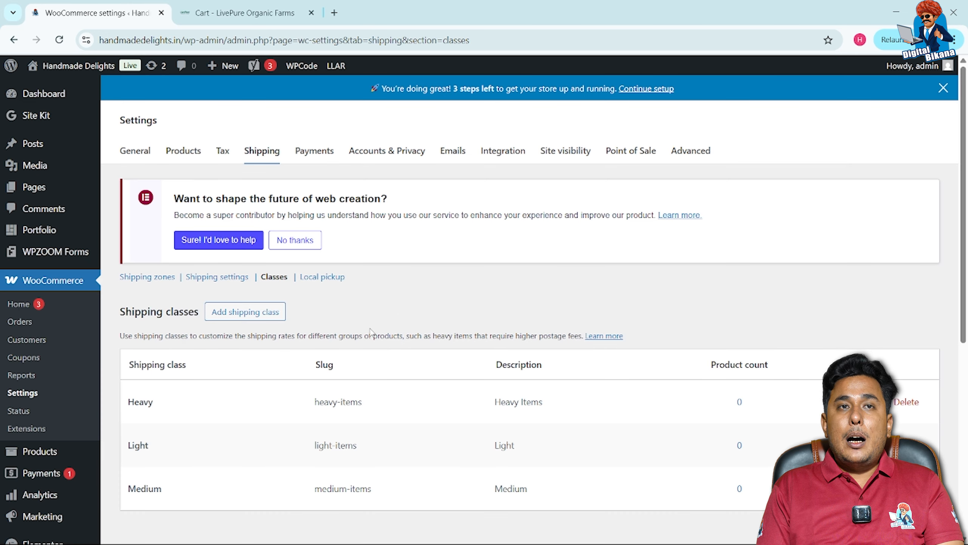
- Start a new shipping zone in the shipping settings, named North West India
{"action": "left_click", "coordinate": [165, 280]}
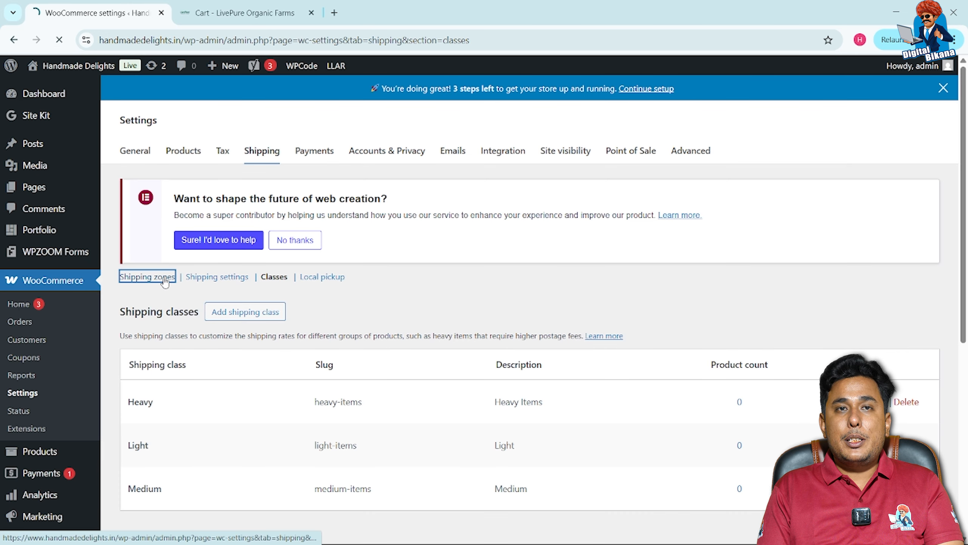
{"action": "left_click", "coordinate": [226, 311]}
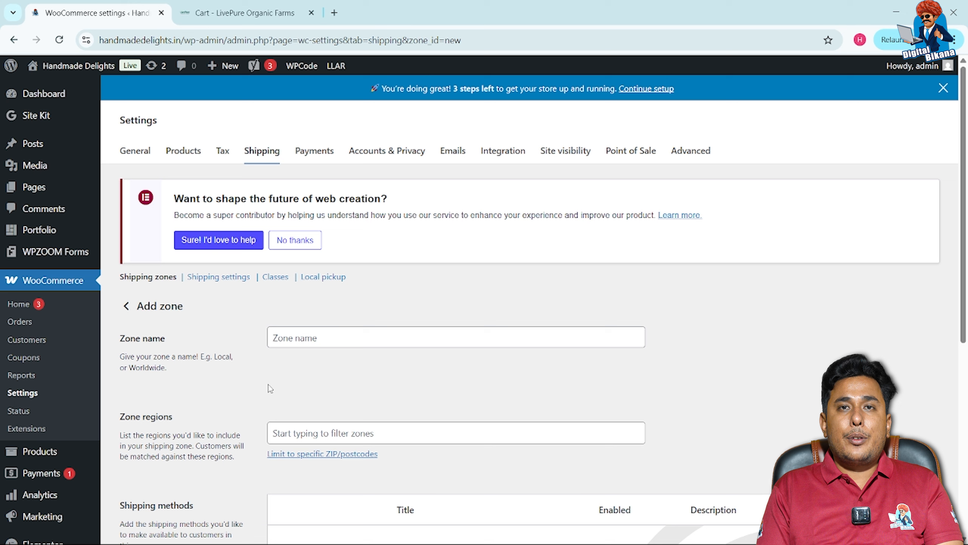
{"action": "left_click", "coordinate": [299, 337]}
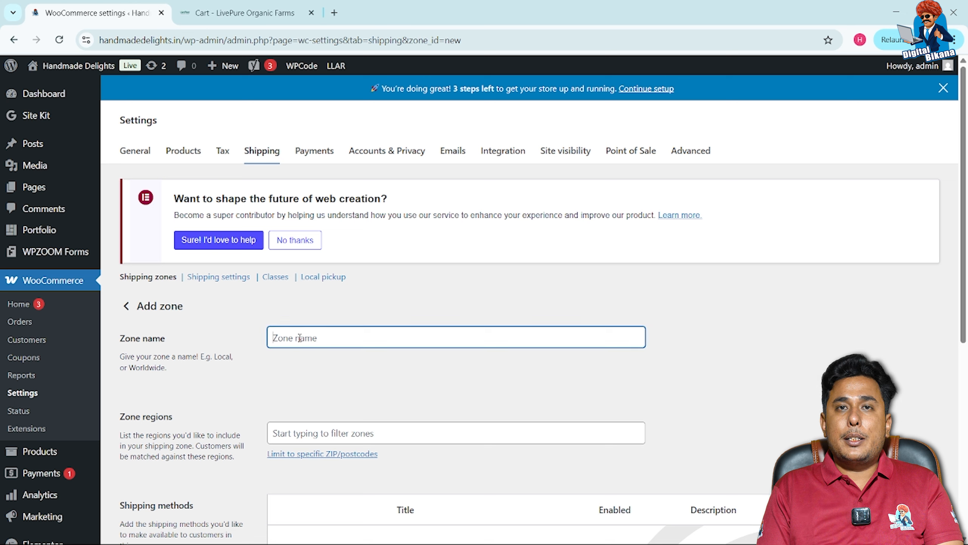
{"action": "type", "text": "North"}
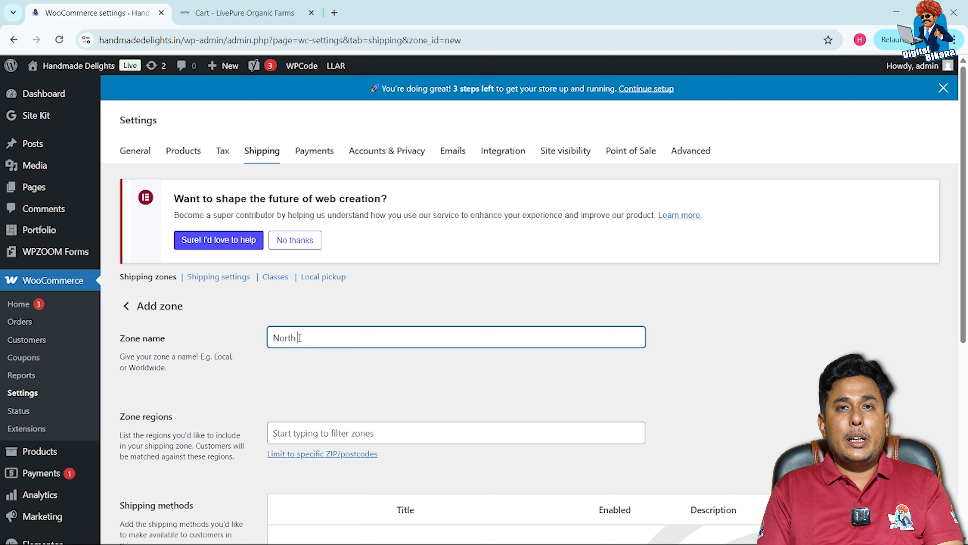
{"action": "type", "text": " West"}
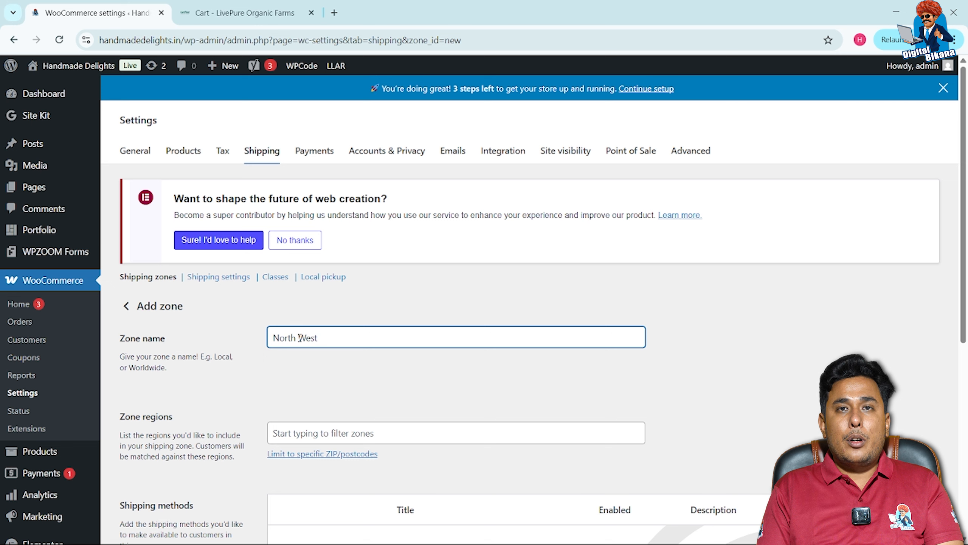
{"action": "type", "text": " India"}
- Add Rajasthan and Haryana as the zone's regions and open the option to limit it to specific postcodes
{"action": "scroll", "coordinate": [304, 360], "scroll_direction": "down", "scroll_amount": 2}
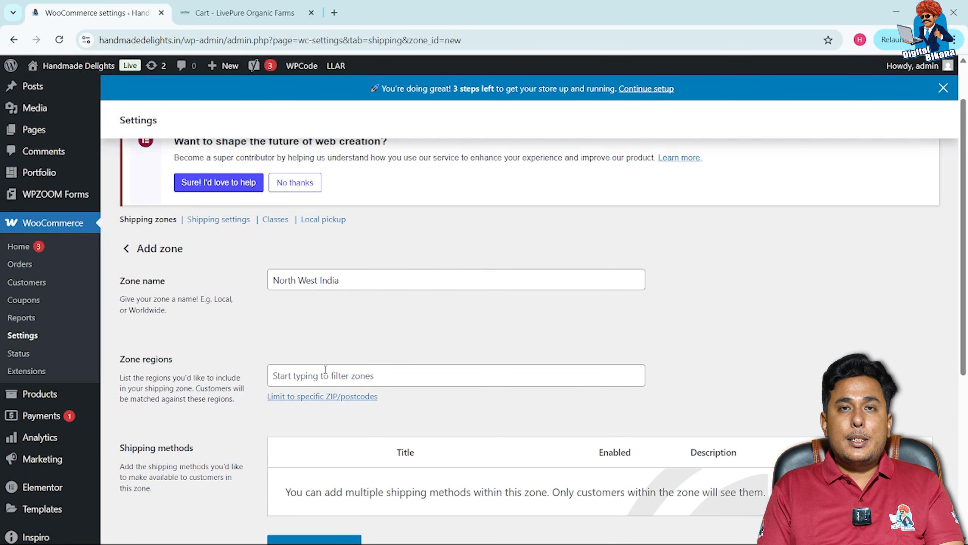
{"action": "left_click", "coordinate": [323, 375]}
{"action": "type", "text": "R"}
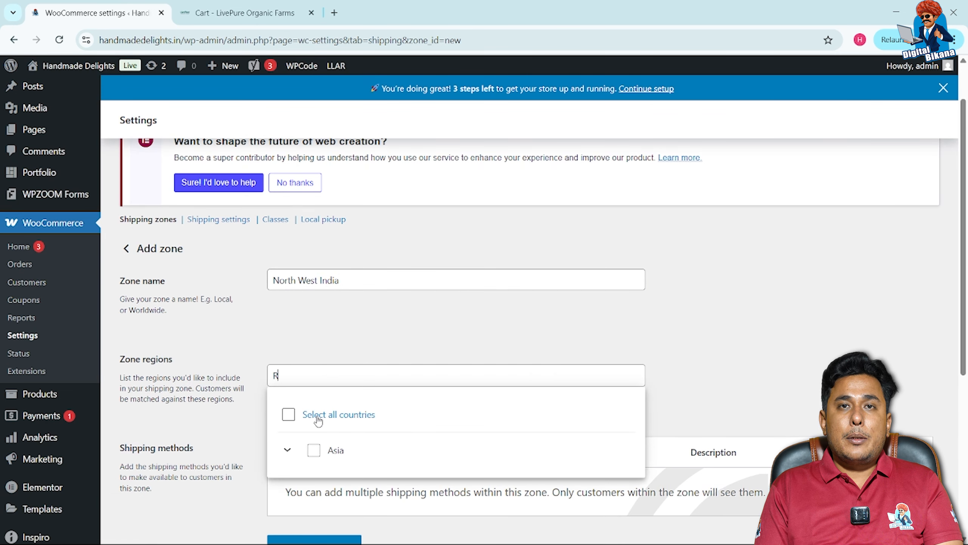
{"action": "type", "text": "aja"}
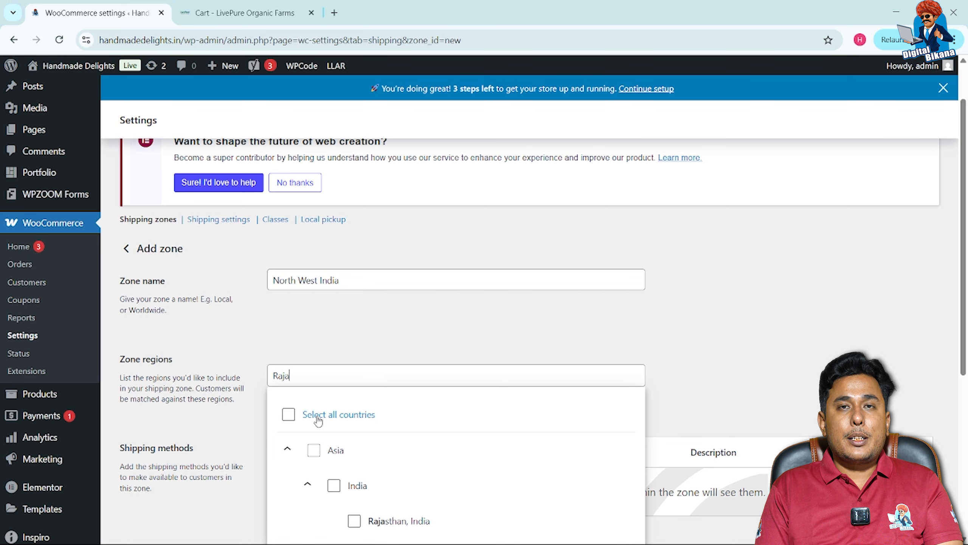
{"action": "left_click", "coordinate": [354, 521]}
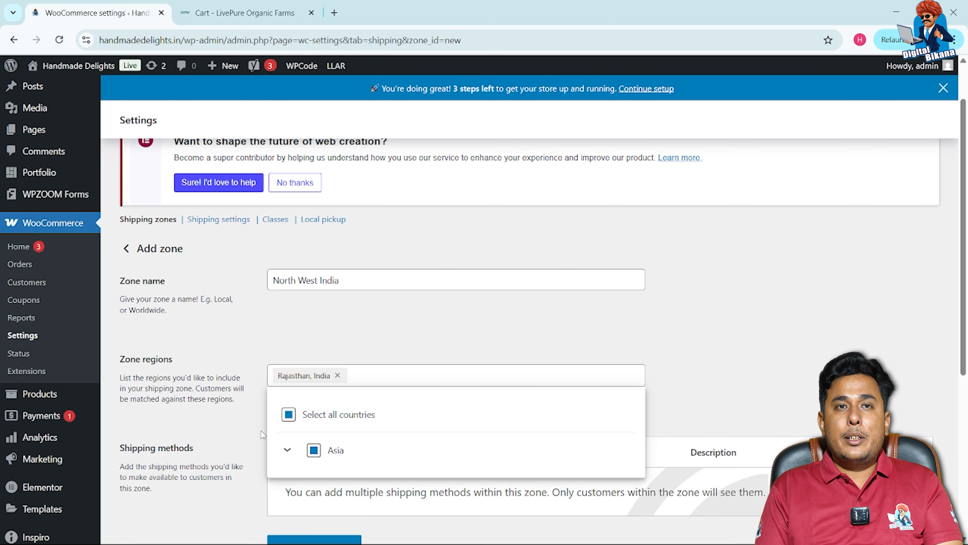
{"action": "type", "text": "haryana"}
{"action": "left_click", "coordinate": [357, 526]}
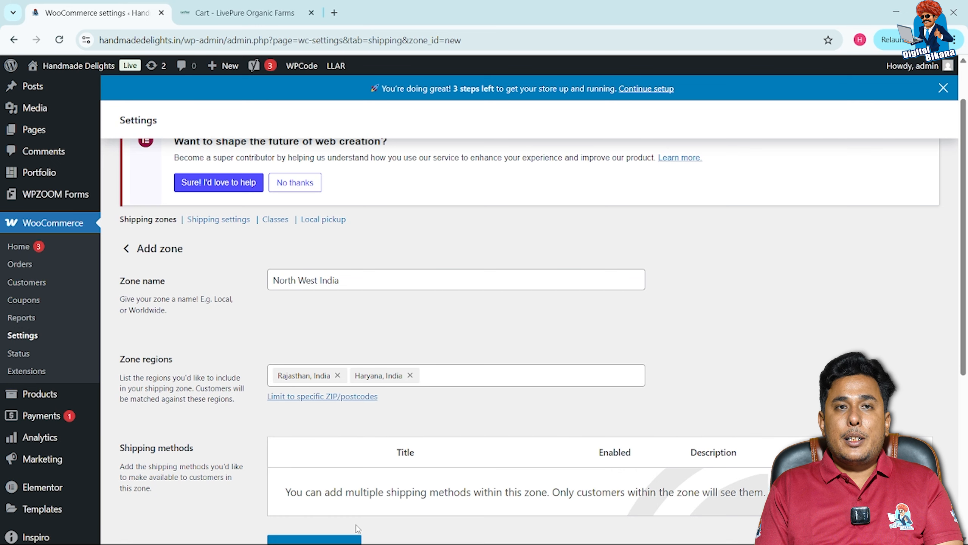
{"action": "scroll", "coordinate": [359, 479], "scroll_direction": "down", "scroll_amount": 2}
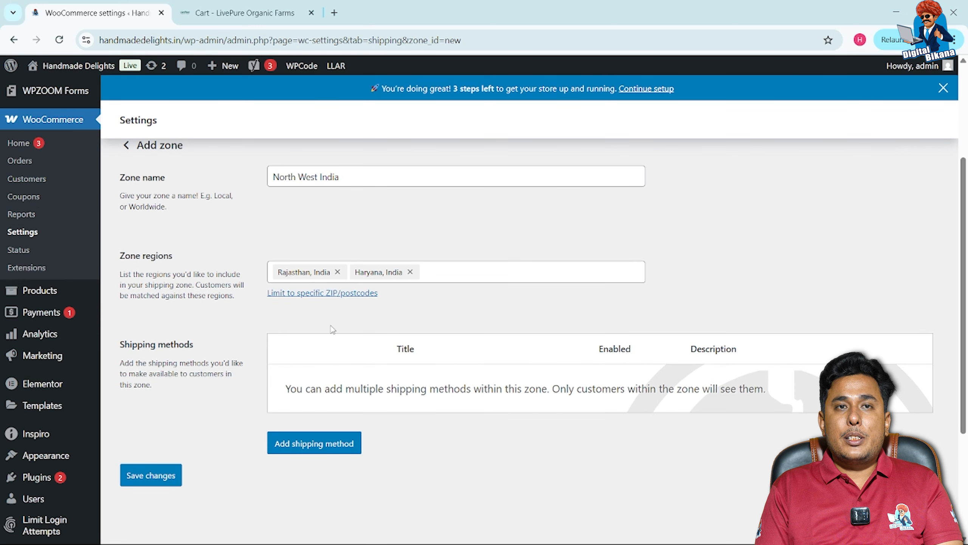
{"action": "left_click", "coordinate": [317, 293]}
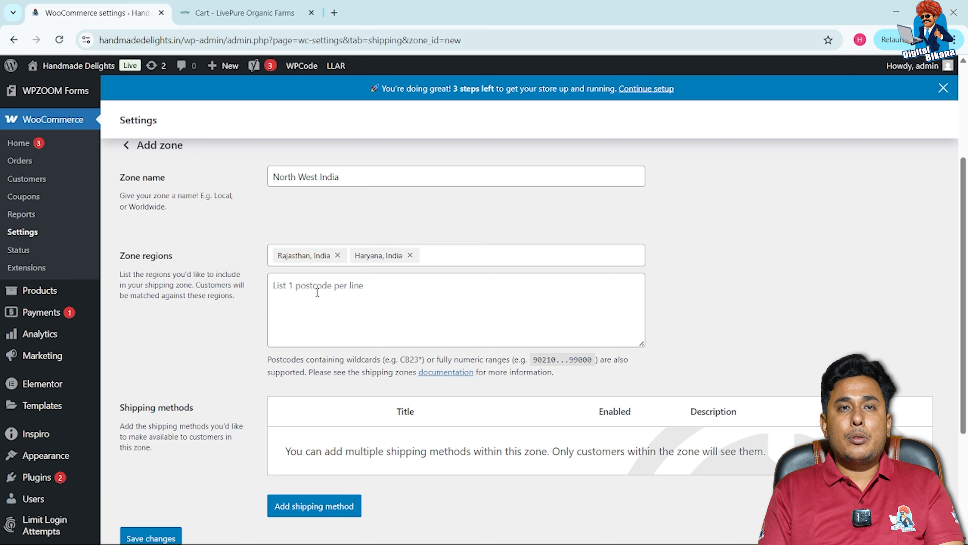
- Start adding a Free shipping method to the North West India zone and continue to its setup
{"action": "scroll", "coordinate": [350, 430], "scroll_direction": "down", "scroll_amount": 1}
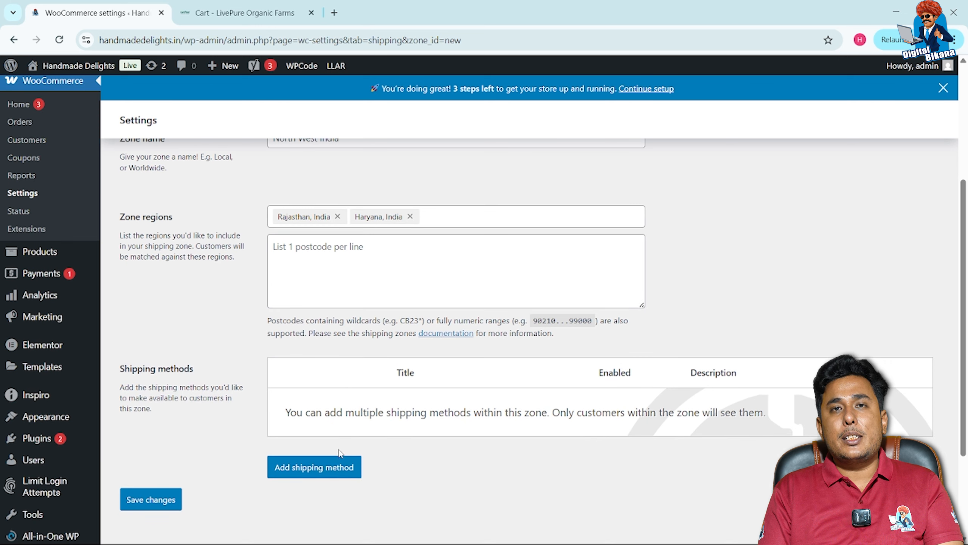
{"action": "left_click", "coordinate": [339, 469]}
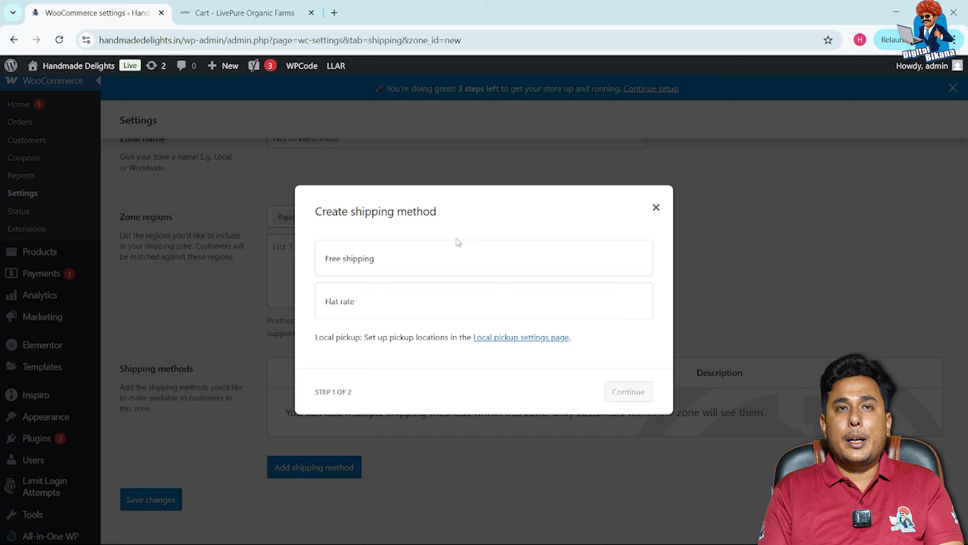
{"action": "left_click", "coordinate": [446, 265]}
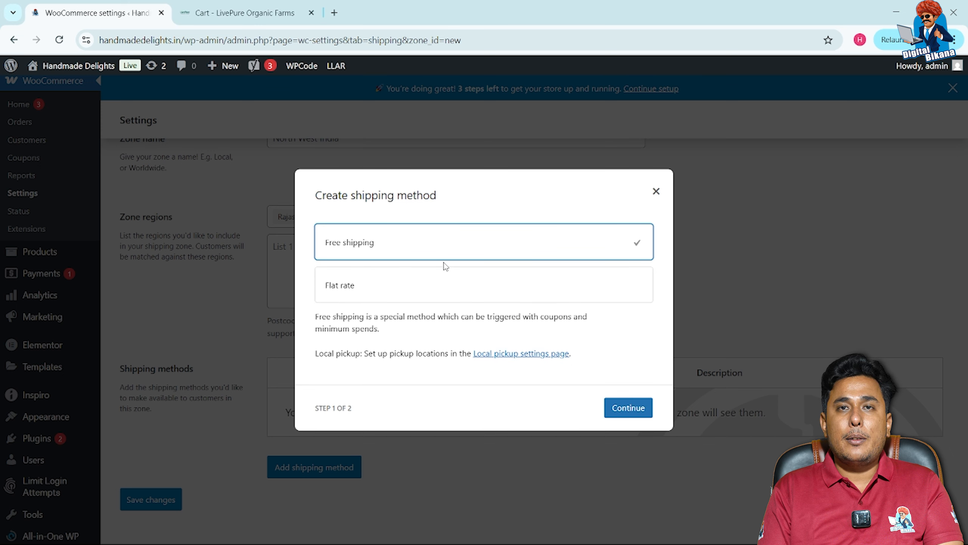
{"action": "left_click", "coordinate": [625, 407]}
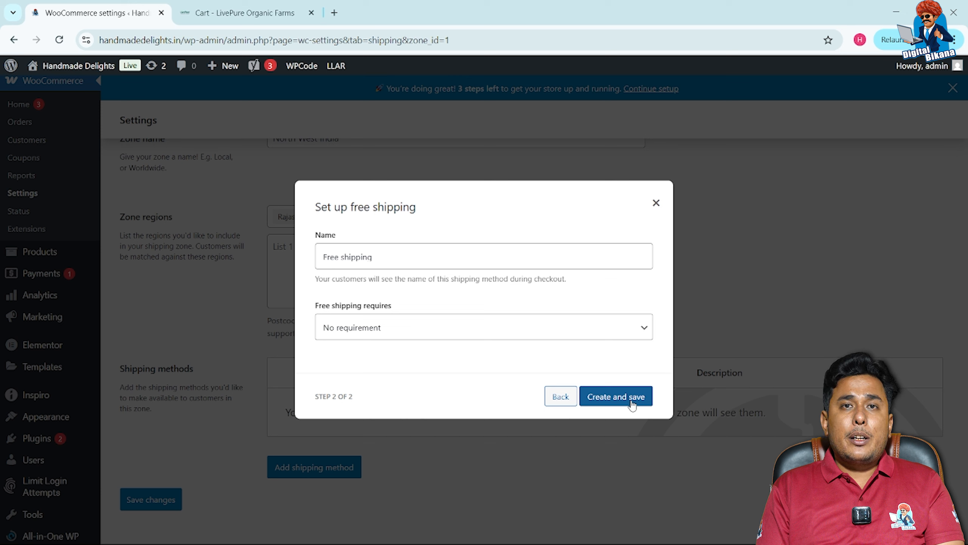
- Make free shipping require a minimum order amount of ₹1000, then create and save the method
{"action": "left_click", "coordinate": [633, 332]}
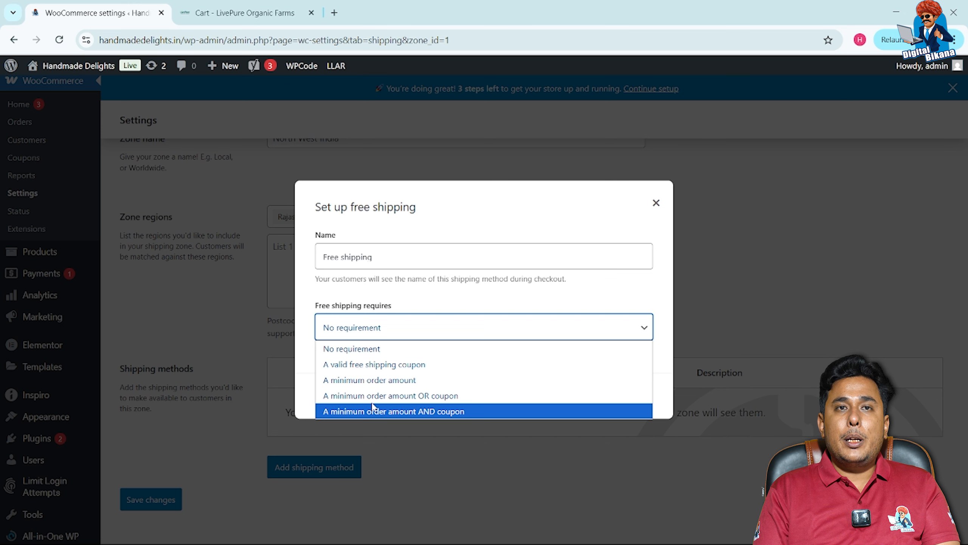
{"action": "left_click", "coordinate": [372, 380]}
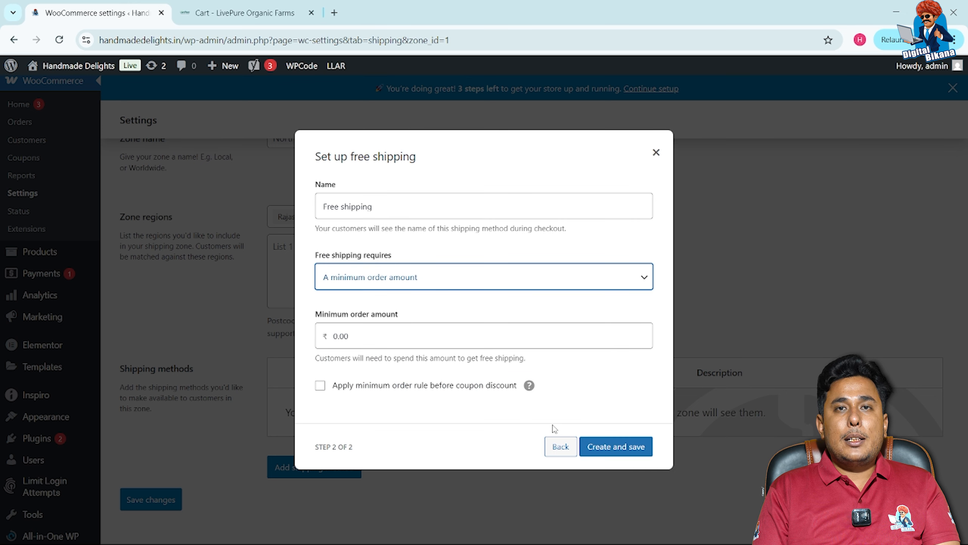
{"action": "double_click", "coordinate": [353, 331]}
{"action": "type", "text": "1000"}
{"action": "left_click", "coordinate": [350, 371]}
{"action": "left_click", "coordinate": [352, 338]}
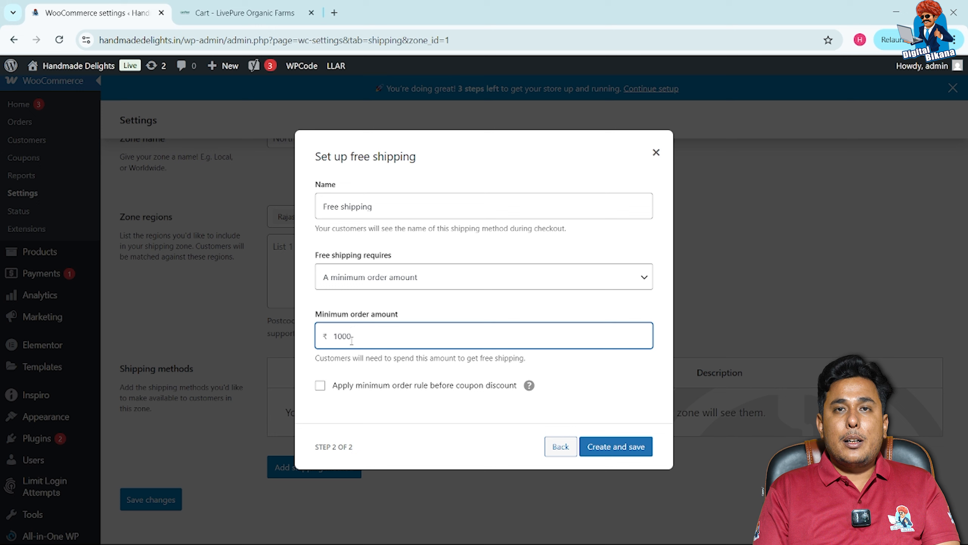
{"action": "left_click", "coordinate": [352, 371]}
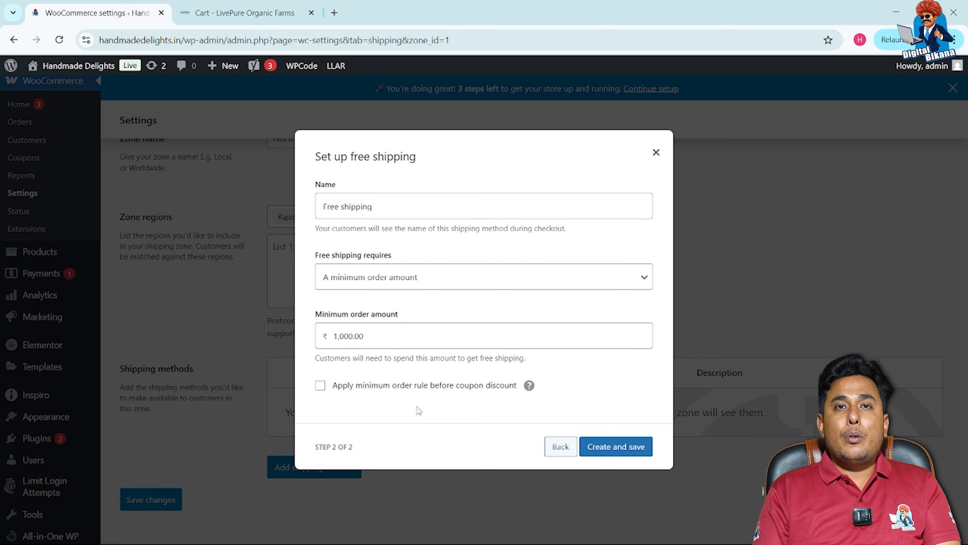
{"action": "left_click", "coordinate": [604, 448]}
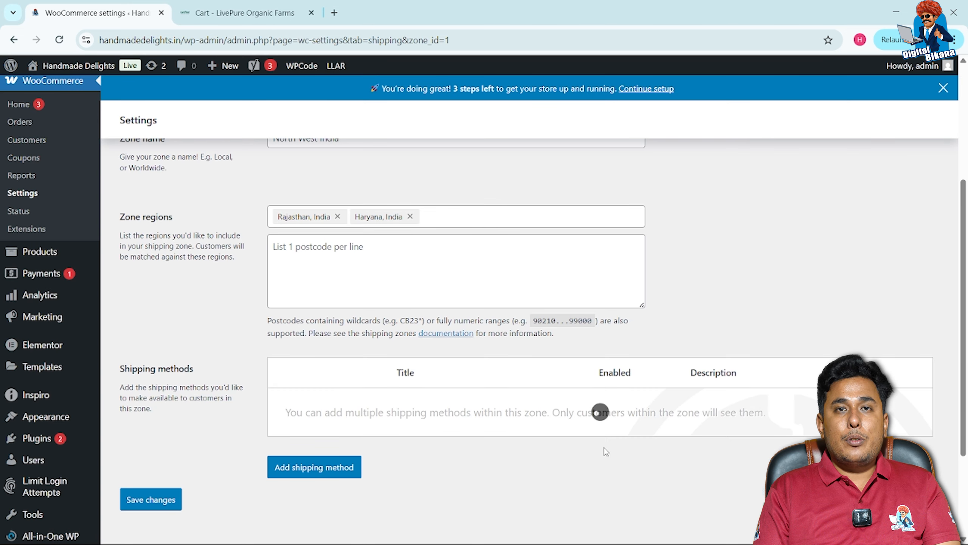
- Start adding a Flat rate shipping method to the zone with its tax status set to None
{"action": "left_click", "coordinate": [333, 477]}
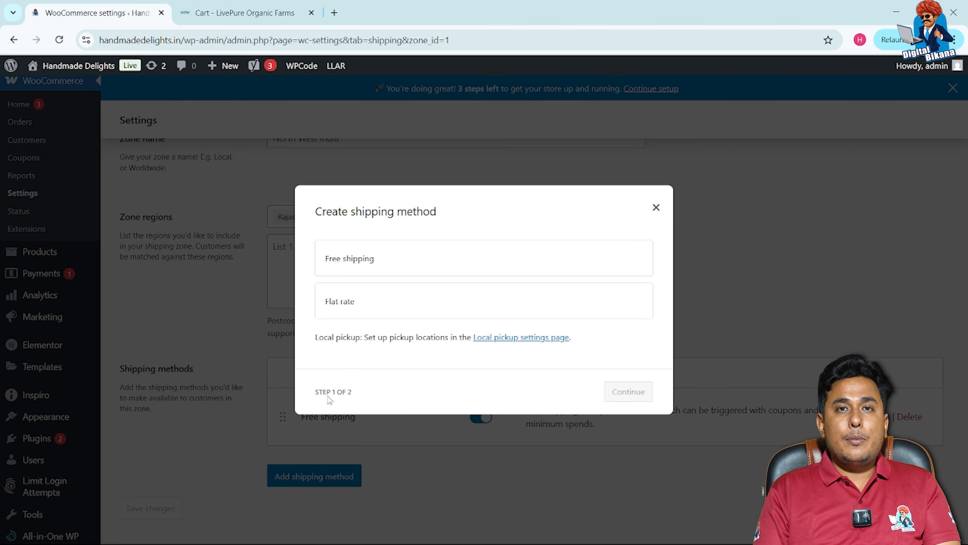
{"action": "left_click", "coordinate": [336, 302]}
{"action": "left_click", "coordinate": [628, 401]}
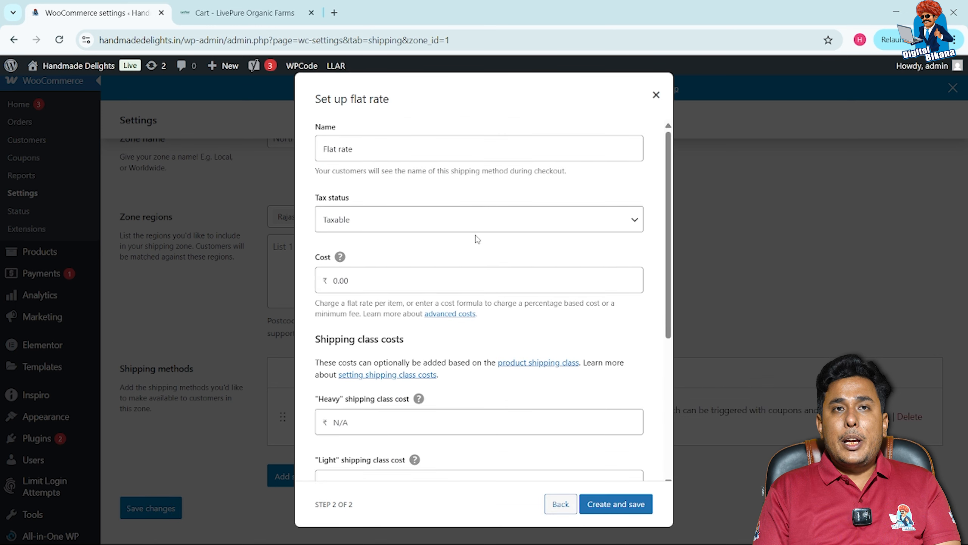
{"action": "left_click", "coordinate": [447, 227]}
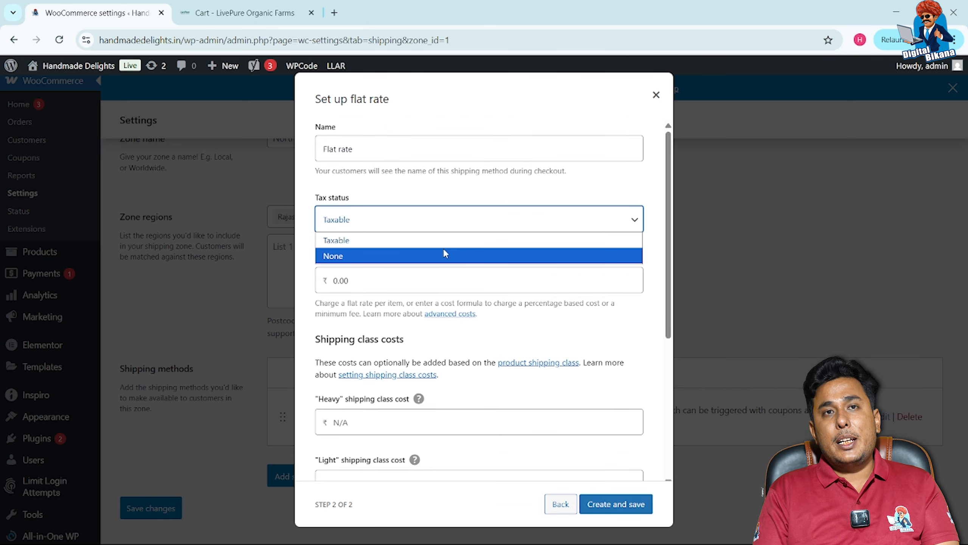
{"action": "left_click", "coordinate": [442, 255]}
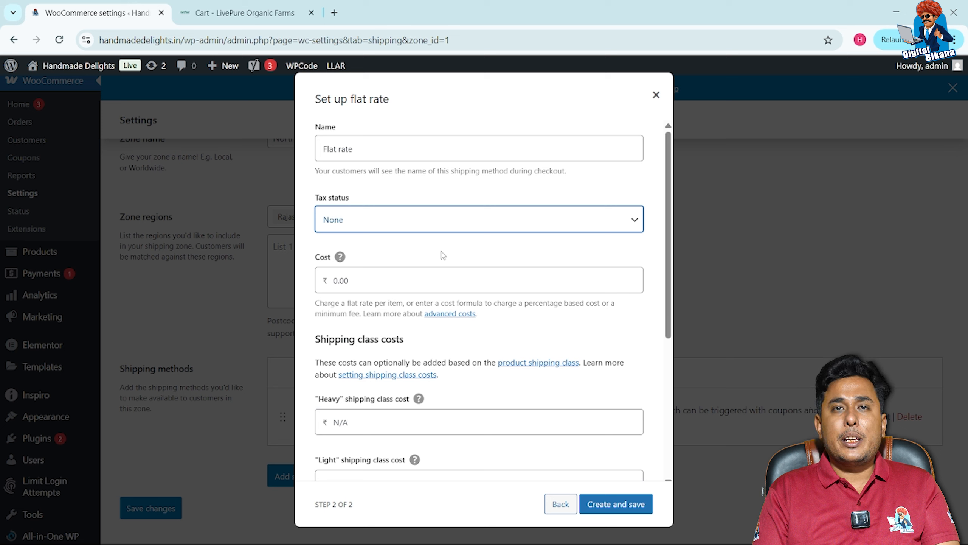
{"action": "left_click", "coordinate": [438, 279]}
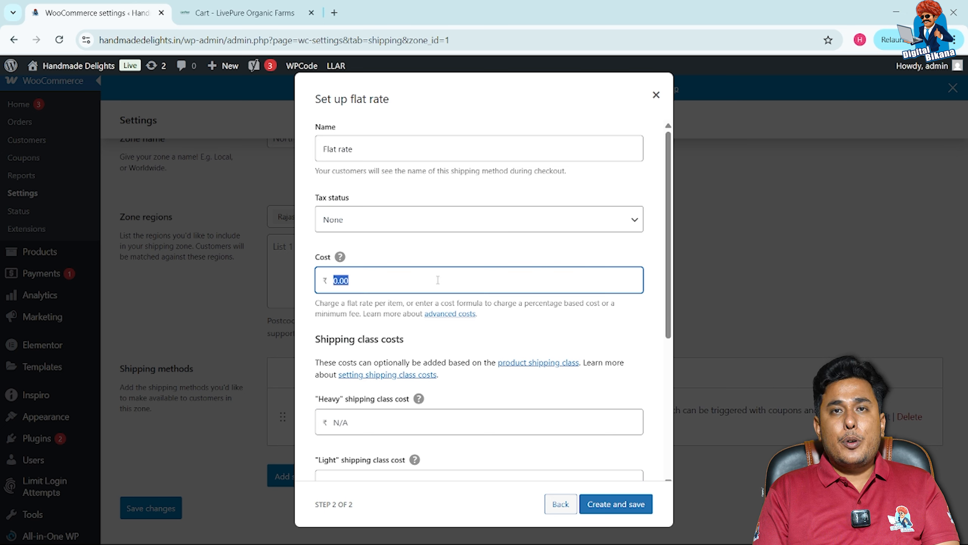
{"action": "left_click", "coordinate": [519, 328]}
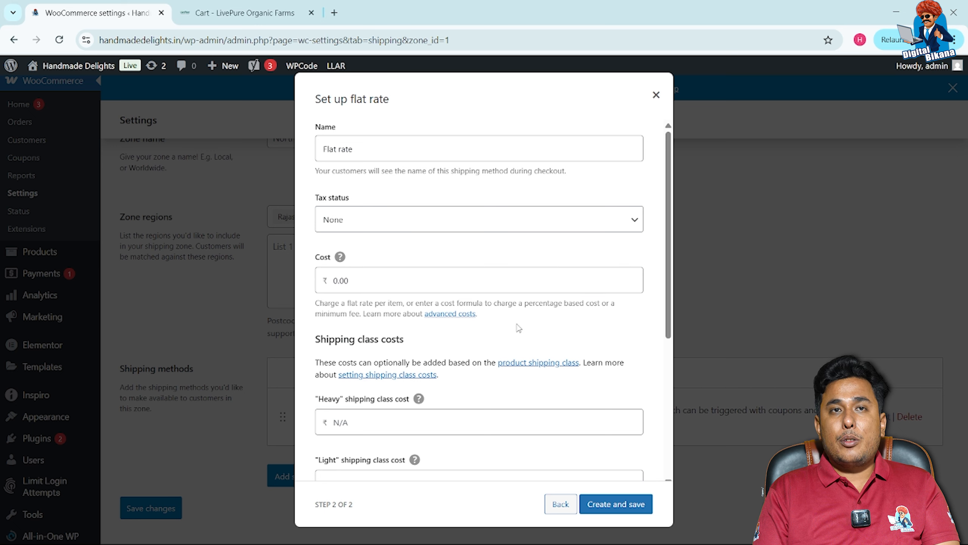
- Set the flat rate's shipping class costs to ₹200 for Heavy, ₹50 for Light and ₹100 for Medium
{"action": "scroll", "coordinate": [519, 328], "scroll_direction": "down", "scroll_amount": 2}
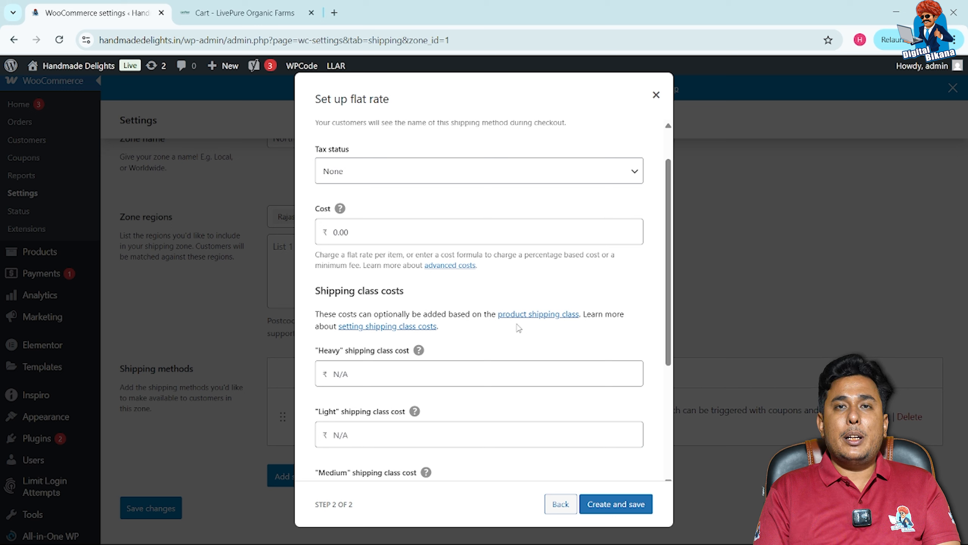
{"action": "scroll", "coordinate": [519, 328], "scroll_direction": "down", "scroll_amount": 2}
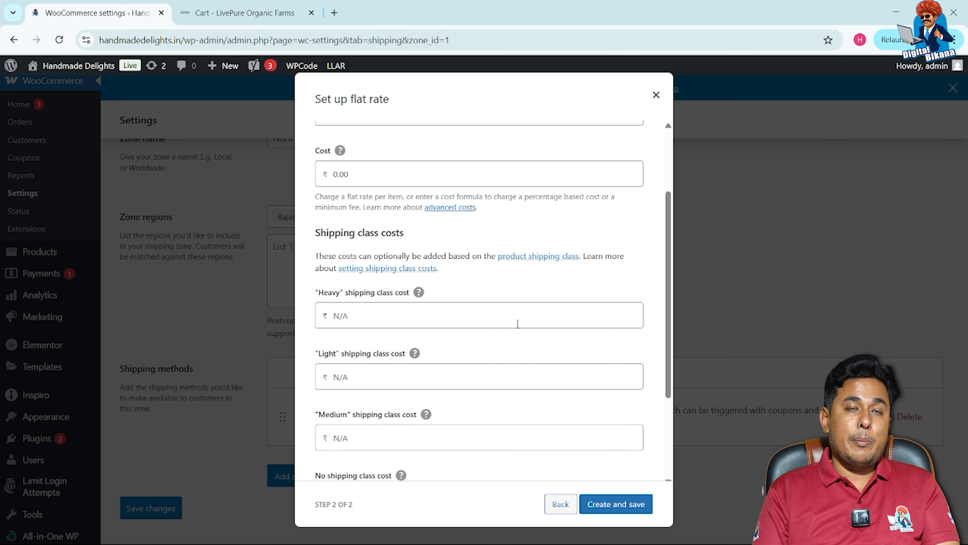
{"action": "left_click", "coordinate": [413, 318]}
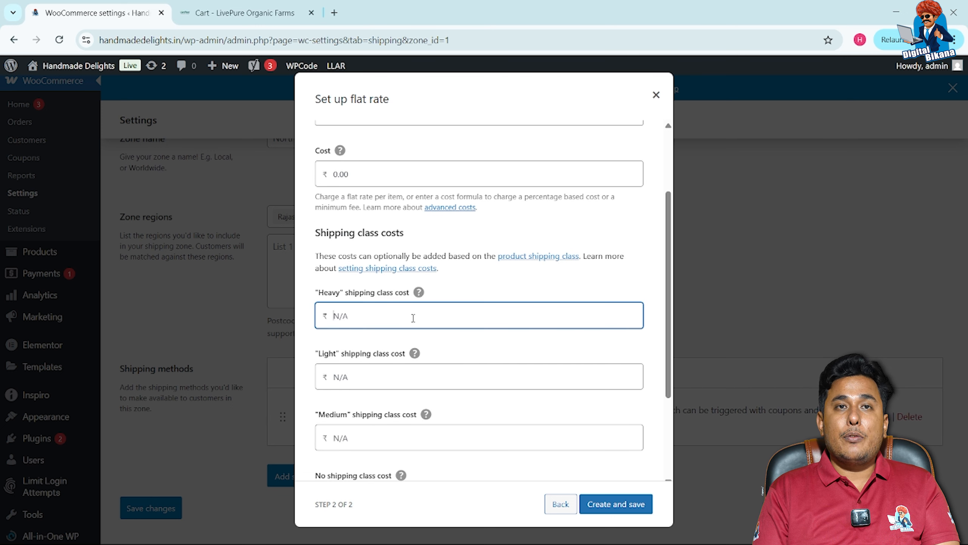
{"action": "type", "text": "200"}
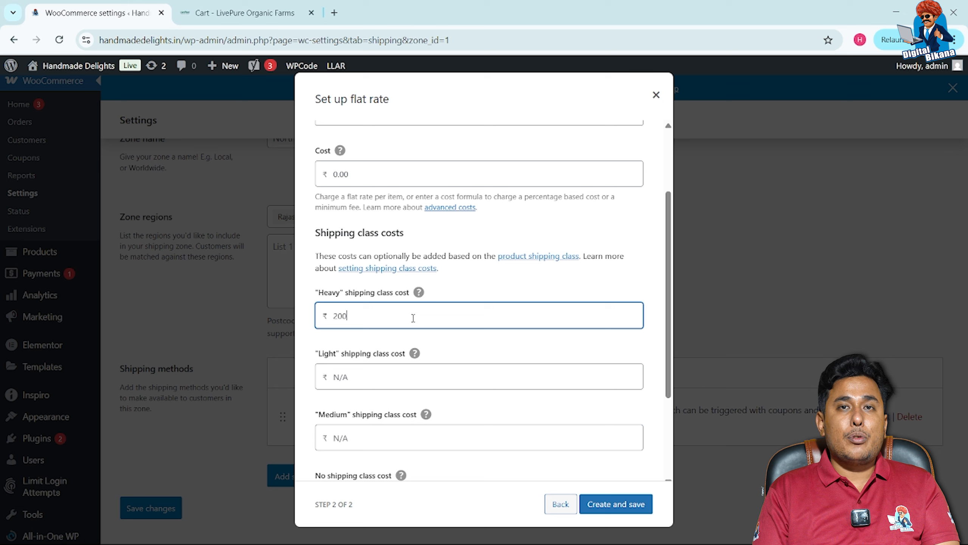
{"action": "left_click", "coordinate": [412, 369]}
{"action": "type", "text": "50"}
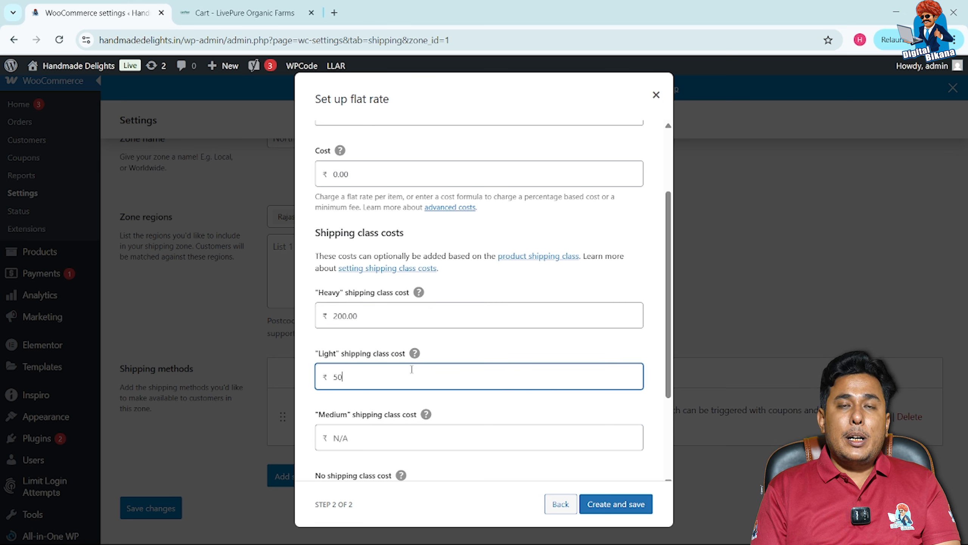
{"action": "left_click", "coordinate": [398, 430]}
{"action": "type", "text": "100"}
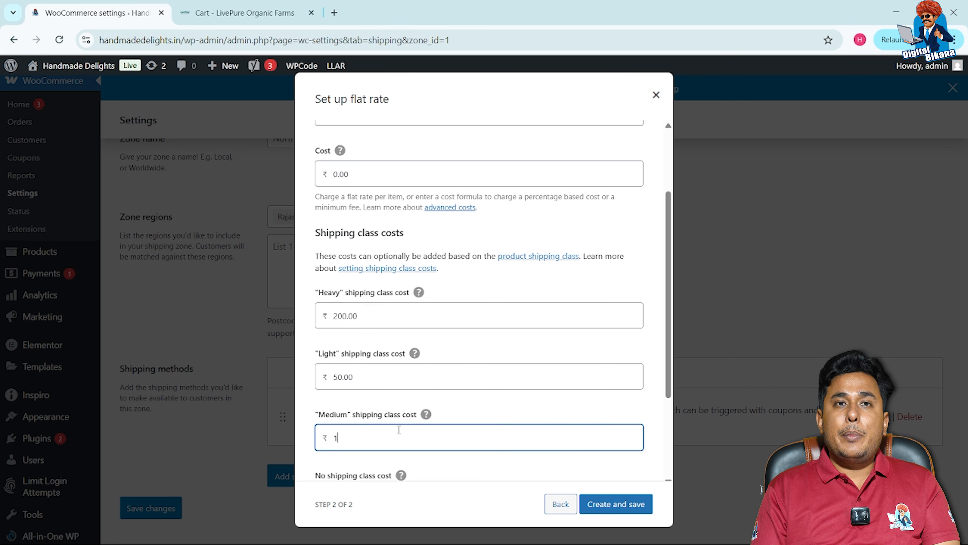
{"action": "left_click", "coordinate": [494, 417]}
- Set the flat rate's calculation type to Per order, charging for the most expensive shipping class, and create and save the method
{"action": "scroll", "coordinate": [494, 418], "scroll_direction": "down", "scroll_amount": 3}
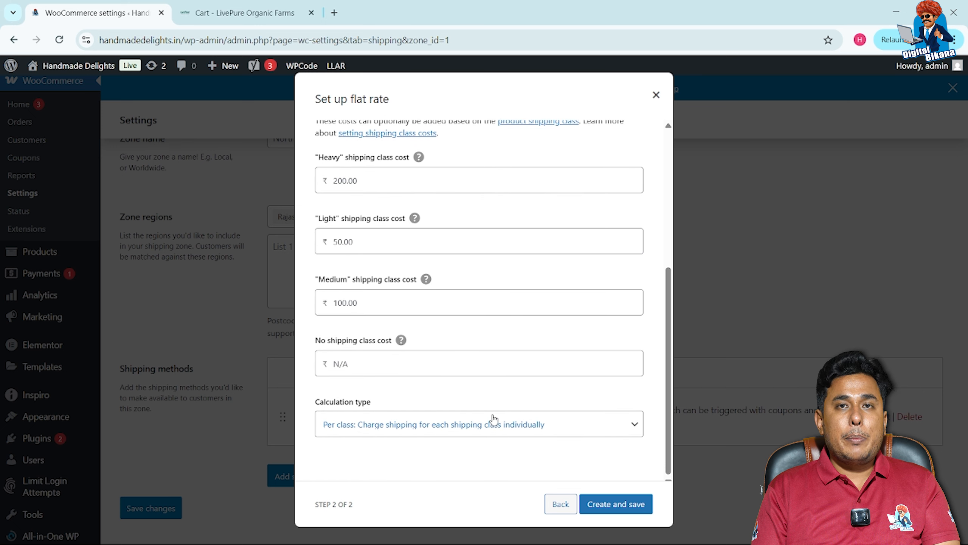
{"action": "left_click", "coordinate": [584, 432]}
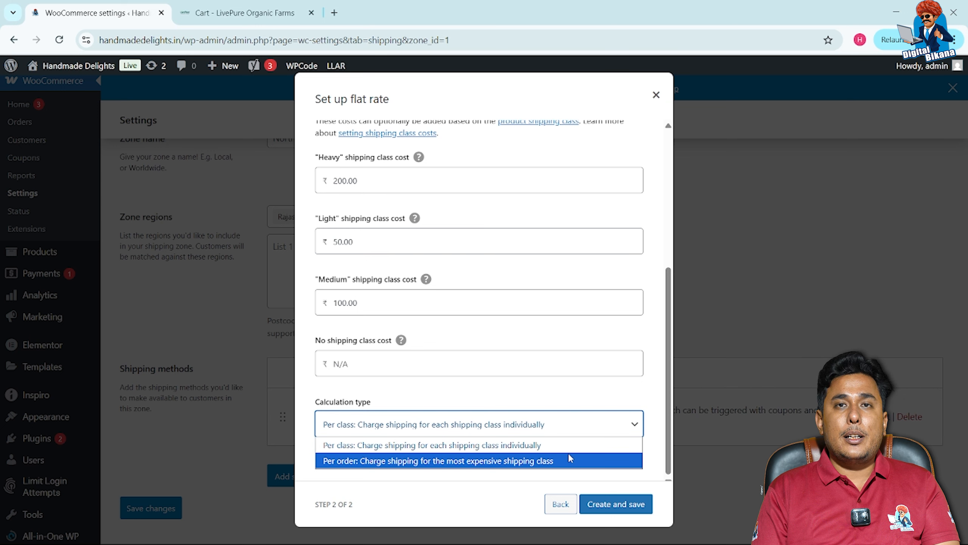
{"action": "left_click", "coordinate": [567, 462]}
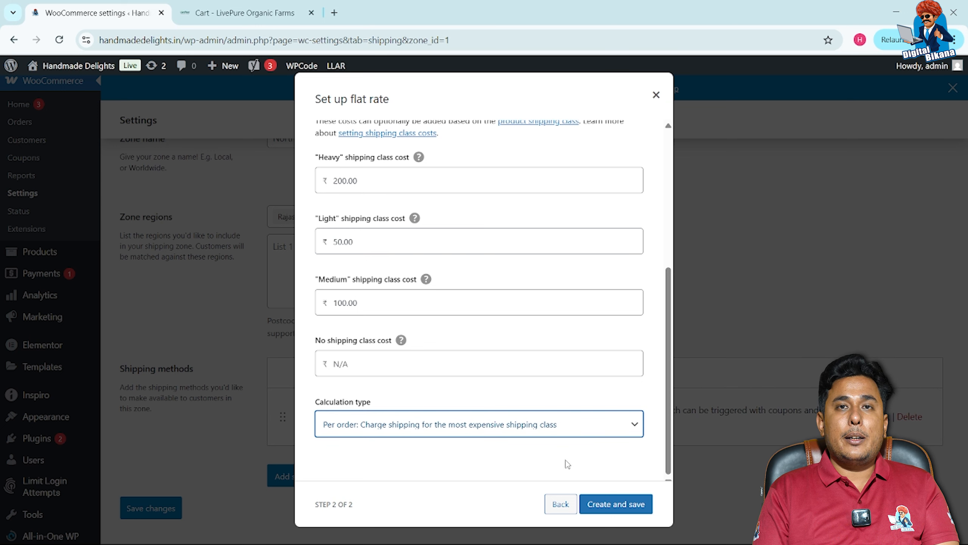
{"action": "left_click", "coordinate": [633, 496]}
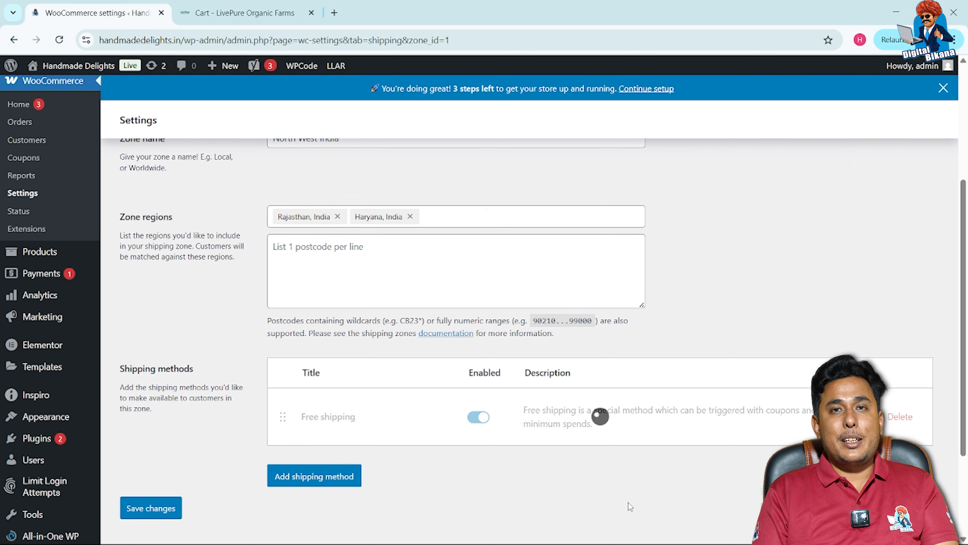
- In the general shipping settings, hide shipping costs until an address is entered and hide shipping rates when free shipping is available
{"action": "scroll", "coordinate": [630, 506], "scroll_direction": "down", "scroll_amount": 3}
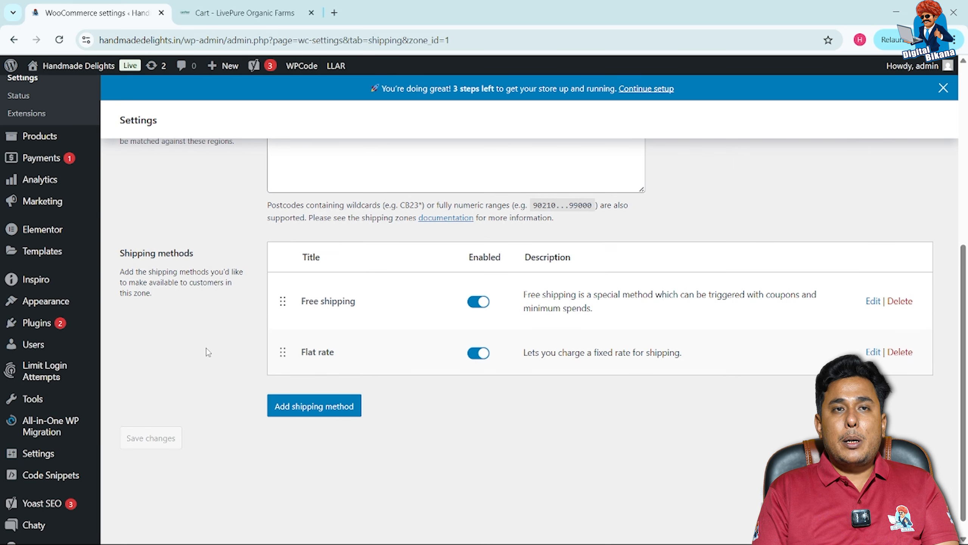
{"action": "scroll", "coordinate": [207, 352], "scroll_direction": "up", "scroll_amount": 8}
{"action": "scroll", "coordinate": [208, 352], "scroll_direction": "down", "scroll_amount": 3}
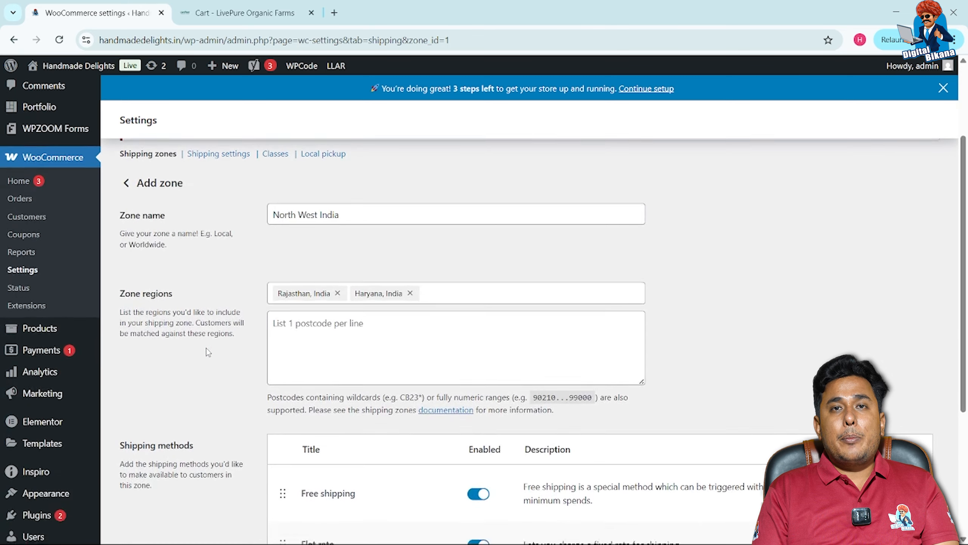
{"action": "scroll", "coordinate": [208, 352], "scroll_direction": "down", "scroll_amount": 3}
{"action": "scroll", "coordinate": [207, 348], "scroll_direction": "up", "scroll_amount": 3}
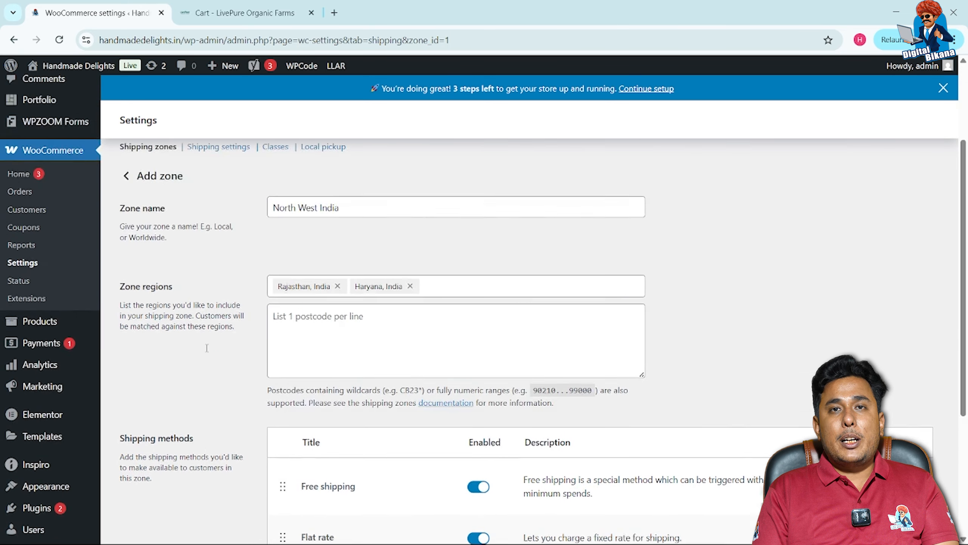
{"action": "scroll", "coordinate": [206, 348], "scroll_direction": "up", "scroll_amount": 3}
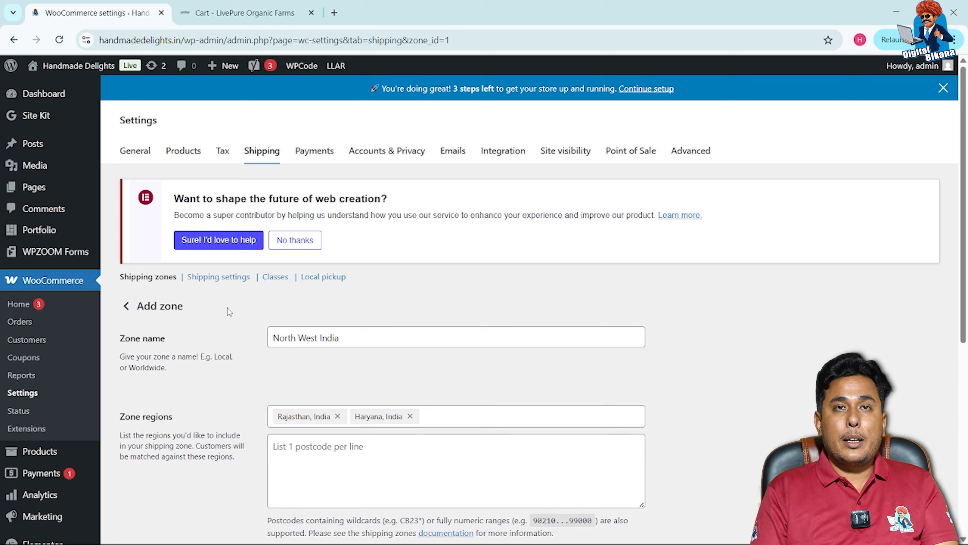
{"action": "left_click", "coordinate": [244, 280]}
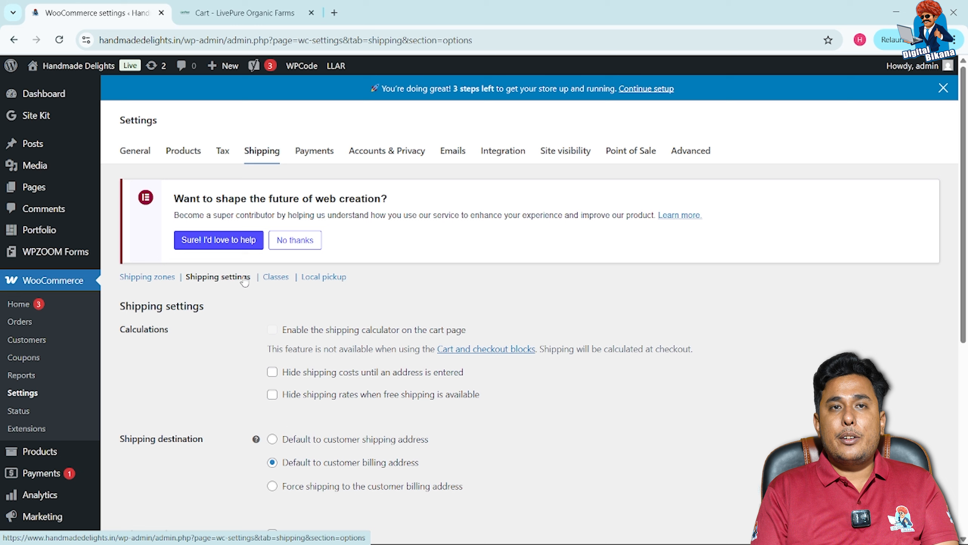
{"action": "left_click", "coordinate": [273, 372]}
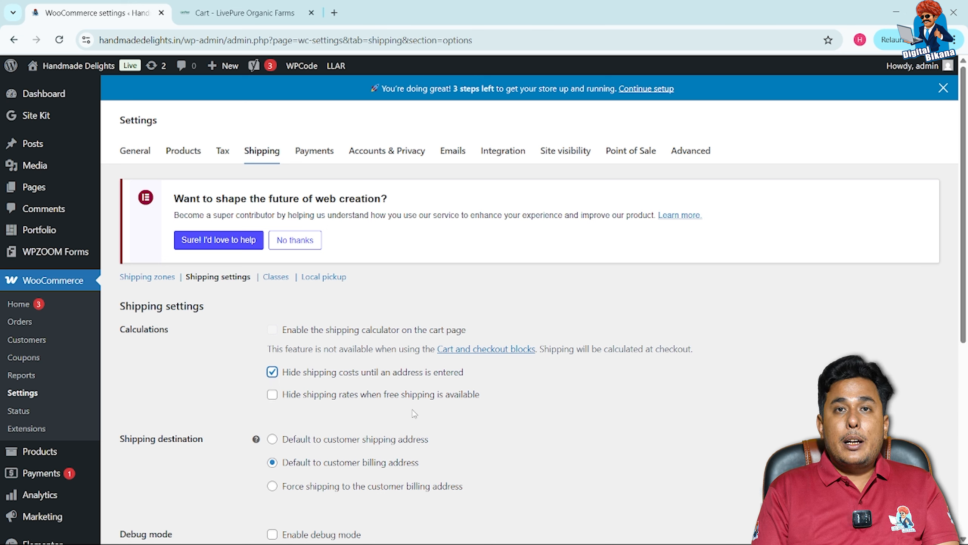
{"action": "left_click", "coordinate": [273, 397]}
- Default the shipping destination to the customer shipping address and save the shipping settings
{"action": "scroll", "coordinate": [275, 381], "scroll_direction": "down", "scroll_amount": 4}
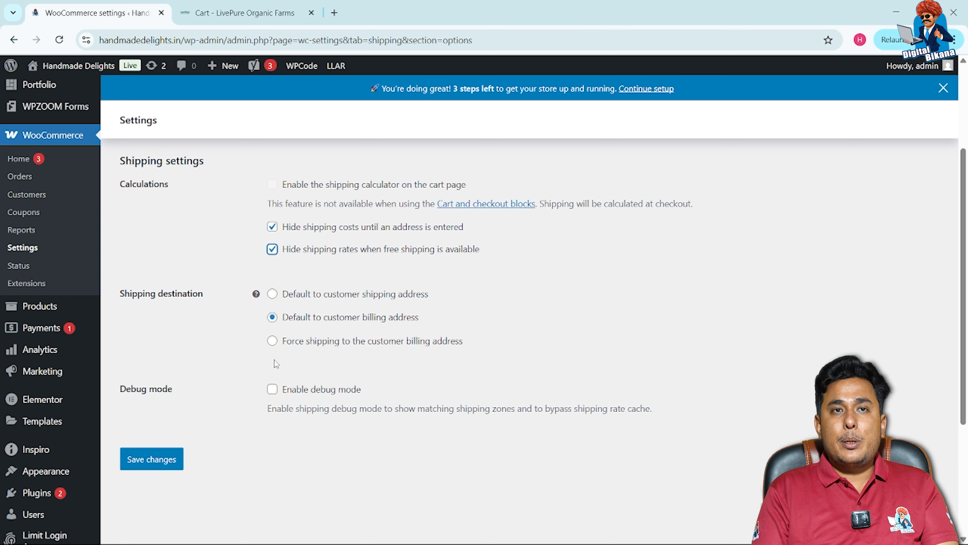
{"action": "left_click", "coordinate": [273, 294]}
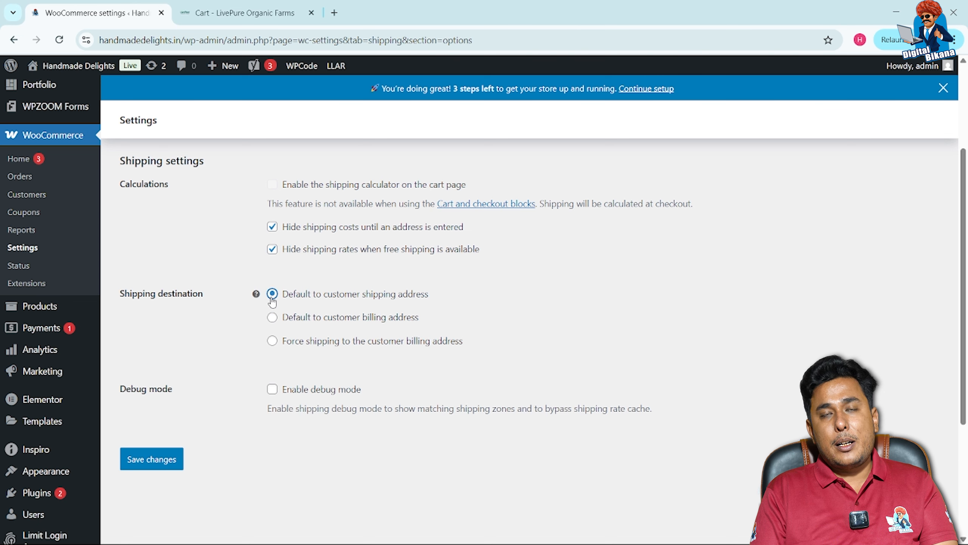
{"action": "scroll", "coordinate": [267, 306], "scroll_direction": "down", "scroll_amount": 2}
{"action": "left_click", "coordinate": [174, 368]}
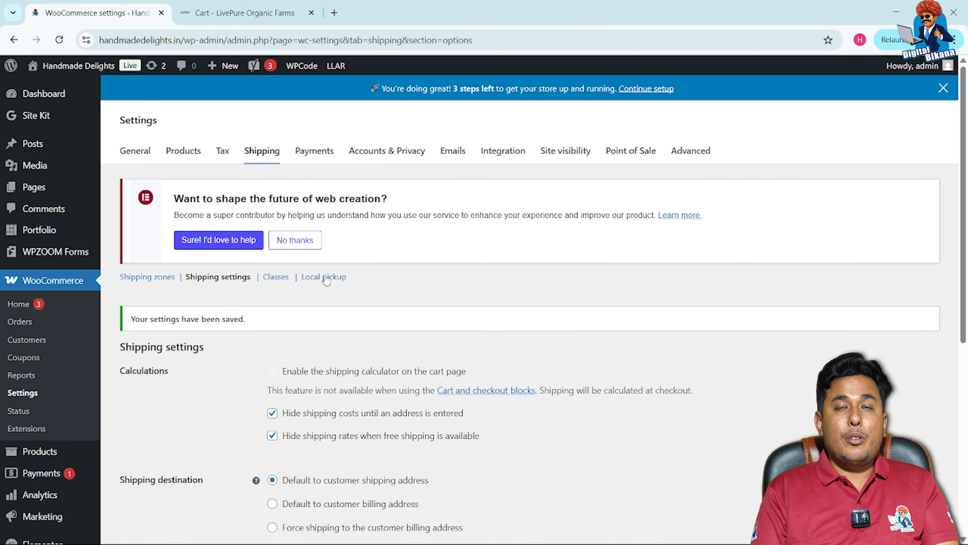
- View the local pickup settings and open the store's payment provider settings
{"action": "left_click", "coordinate": [326, 279]}
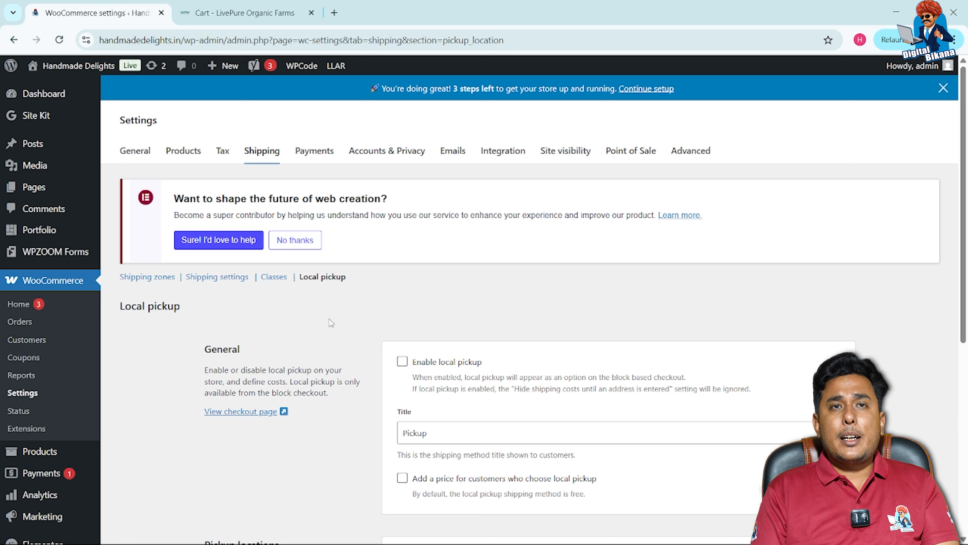
{"action": "left_click", "coordinate": [314, 150]}
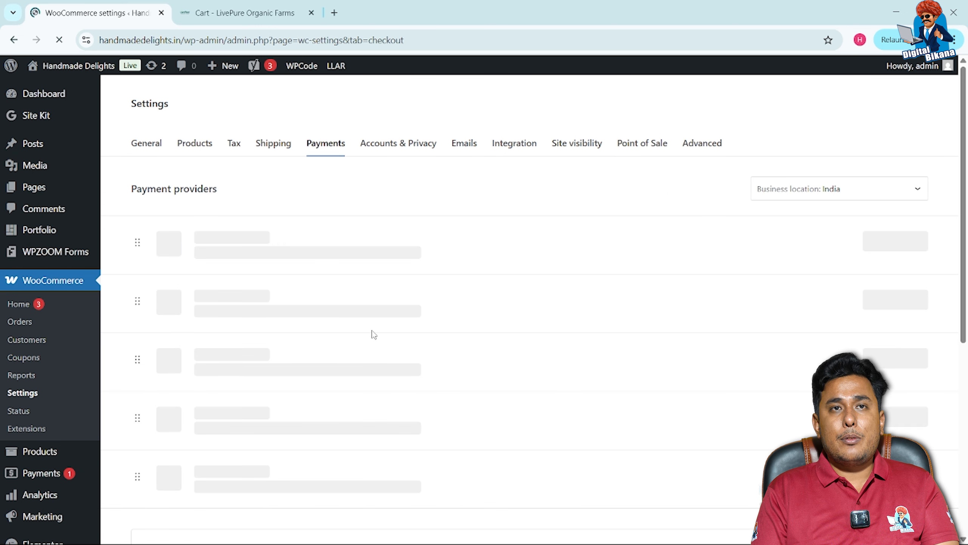